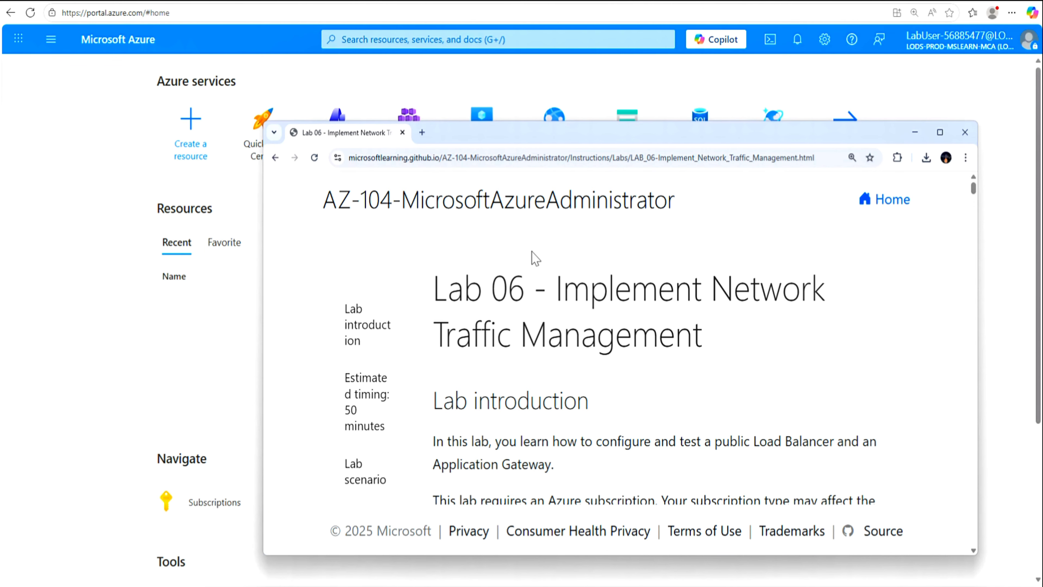
Enlarge the lab instructions window and read the Lab 06 introduction, lab scenario and job skills
drag(266, 119, 89, 47)
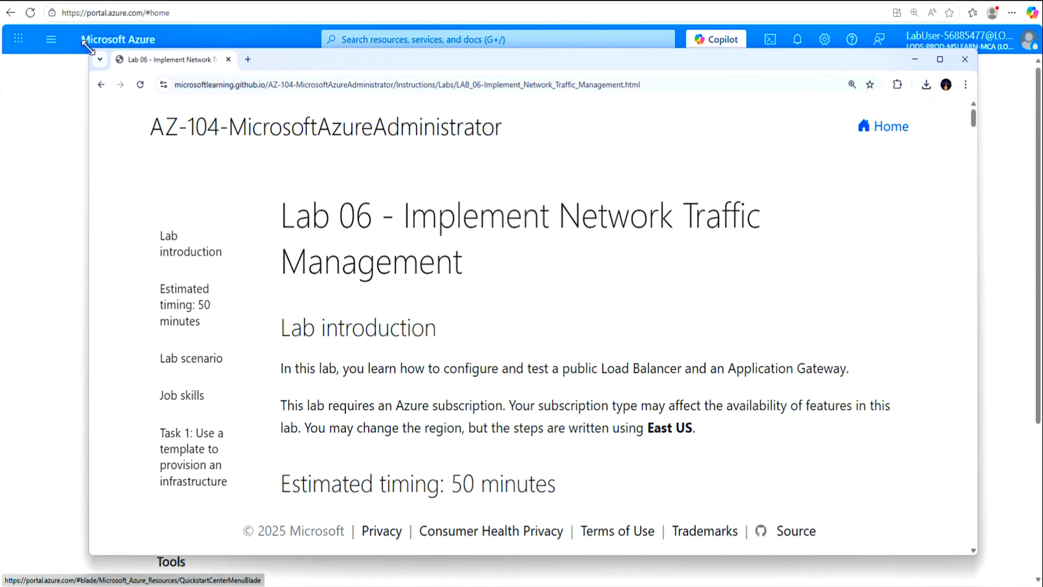
scroll(524, 351, down, 6)
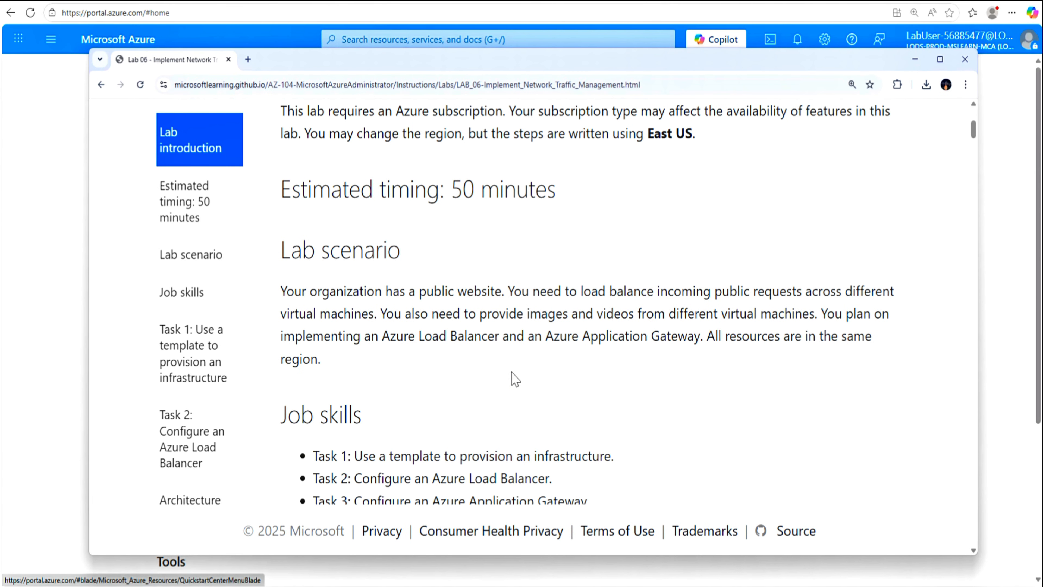
scroll(516, 378, down, 3)
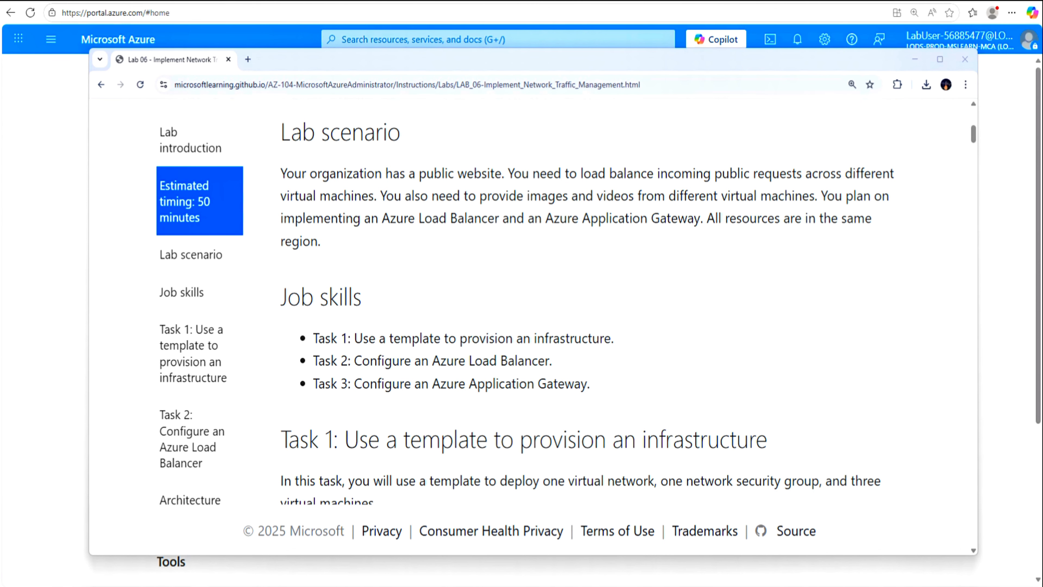
Switch to draw.io, examine the Azure Load Balancer and Application Gateway diagrams in AzureLectureVisual_MM.drawio, and close the drawing
mouse_move(0, 1)
mouse_down()
mouse_move(716, 3)
mouse_move(633, 31)
mouse_move(636, 79)
mouse_up()
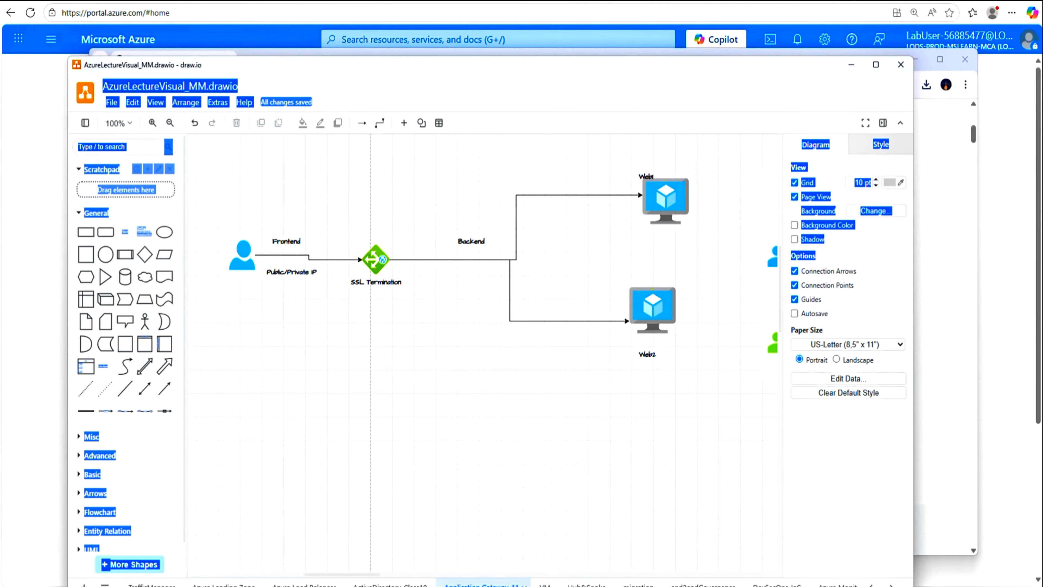
click(304, 584)
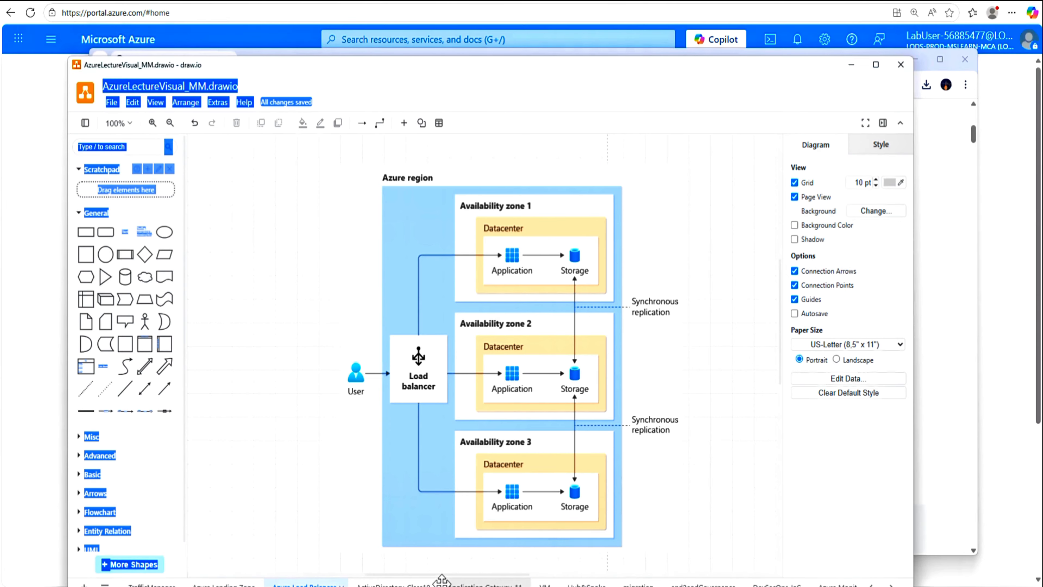
click(493, 583)
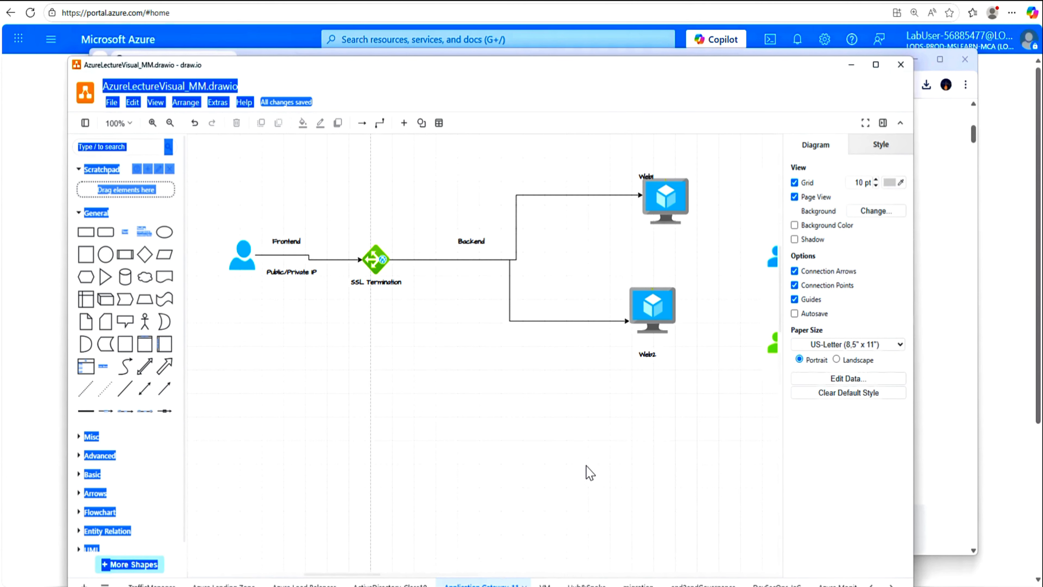
drag(361, 574, 431, 579)
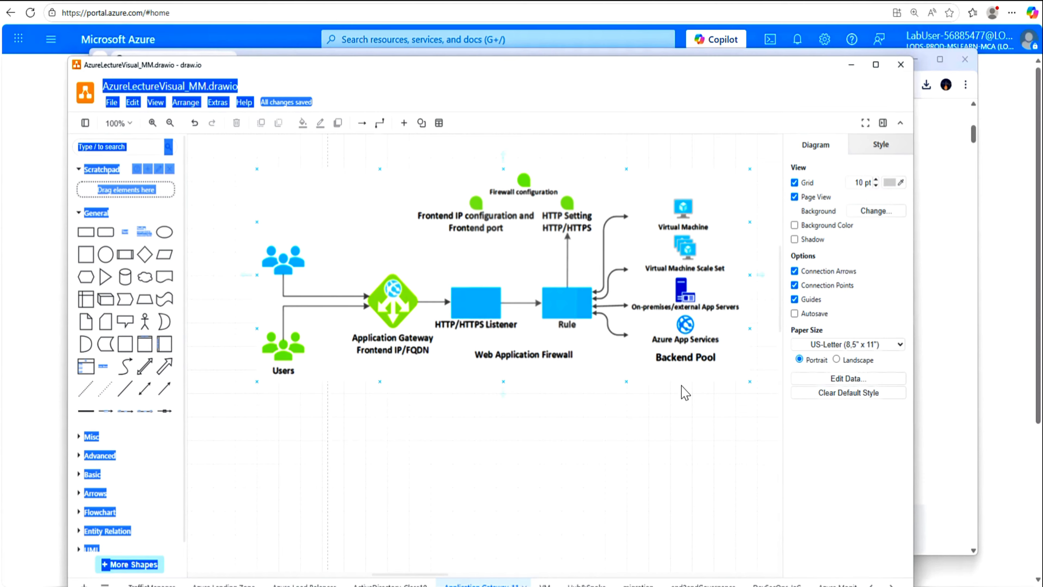
drag(429, 575, 539, 583)
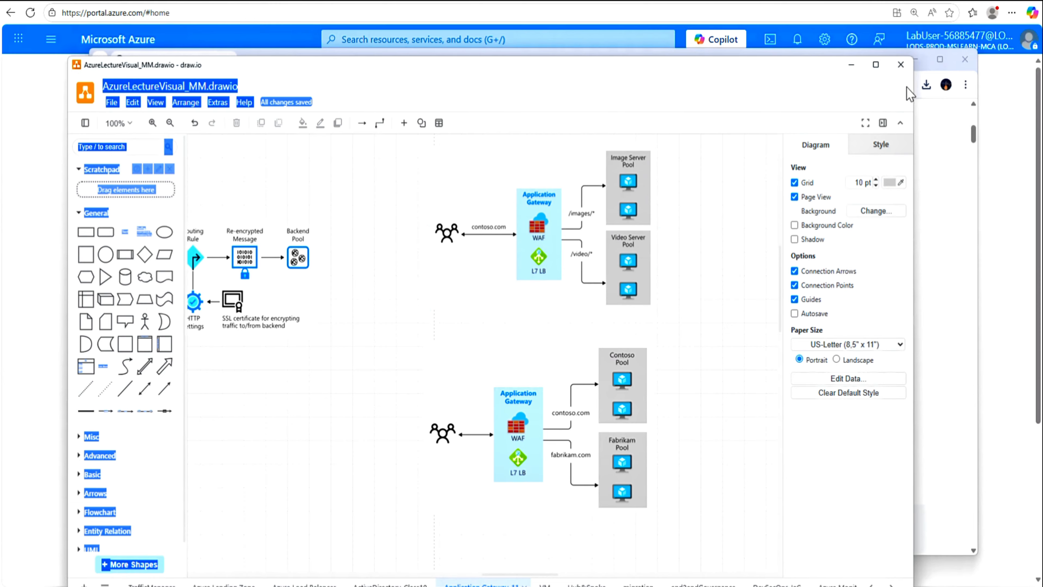
click(900, 65)
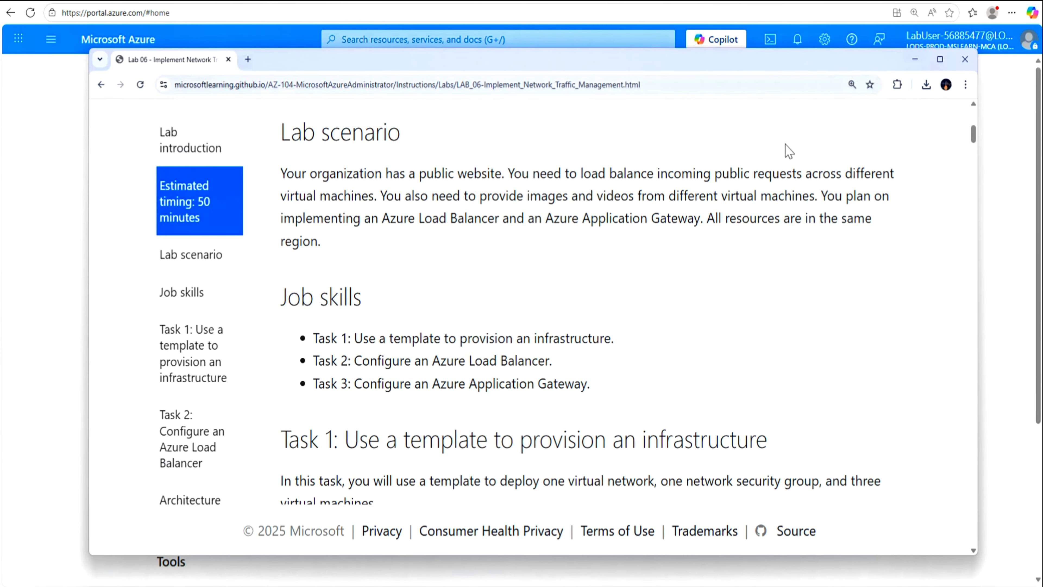
Go to the AZ-104 content directory from the lab page and reopen Lab 06: Implement Network Traffic Management
click(915, 59)
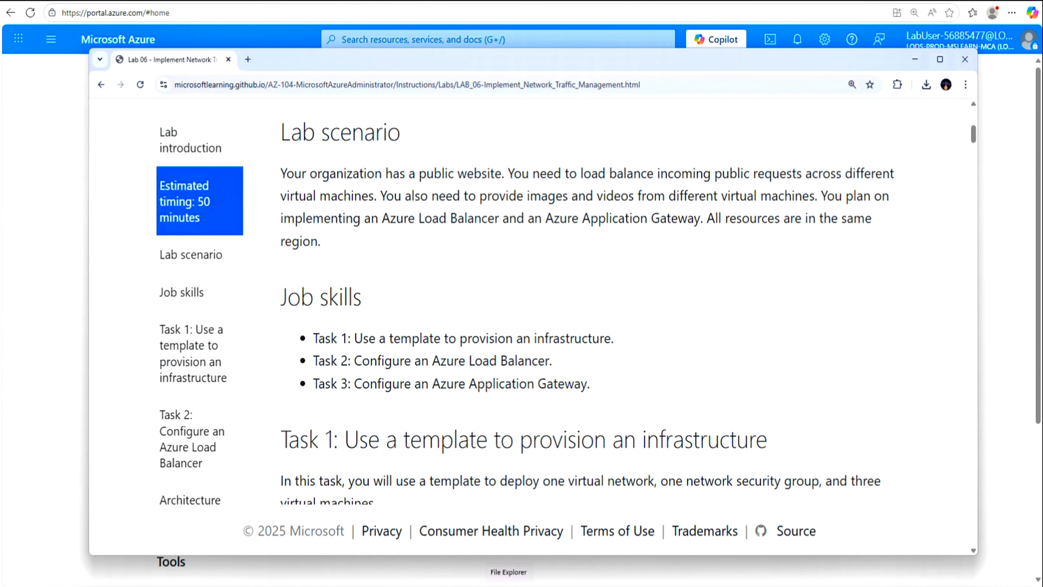
scroll(400, 368, down, 5)
scroll(447, 368, up, 10)
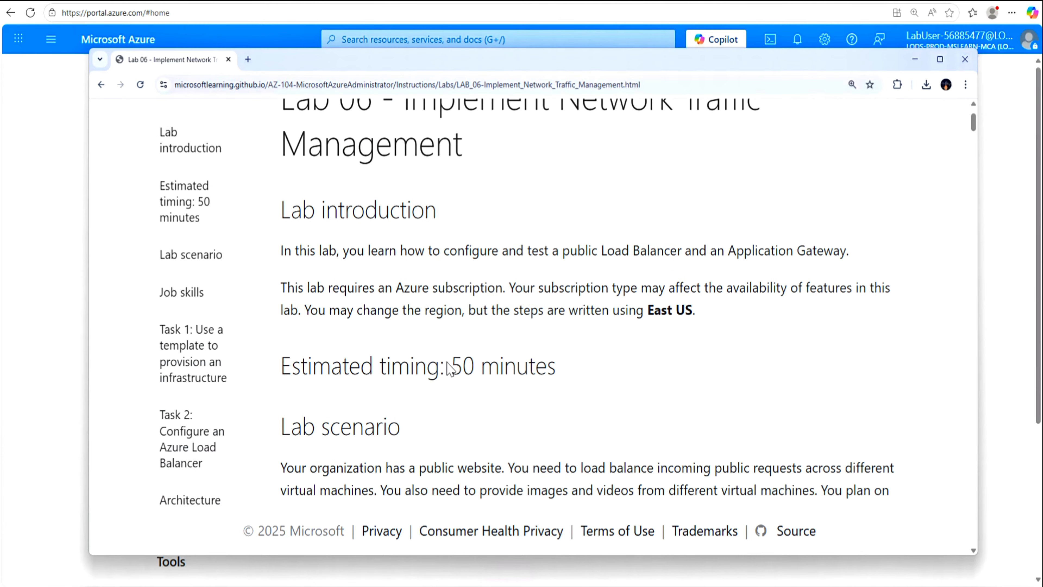
scroll(451, 369, up, 3)
click(896, 137)
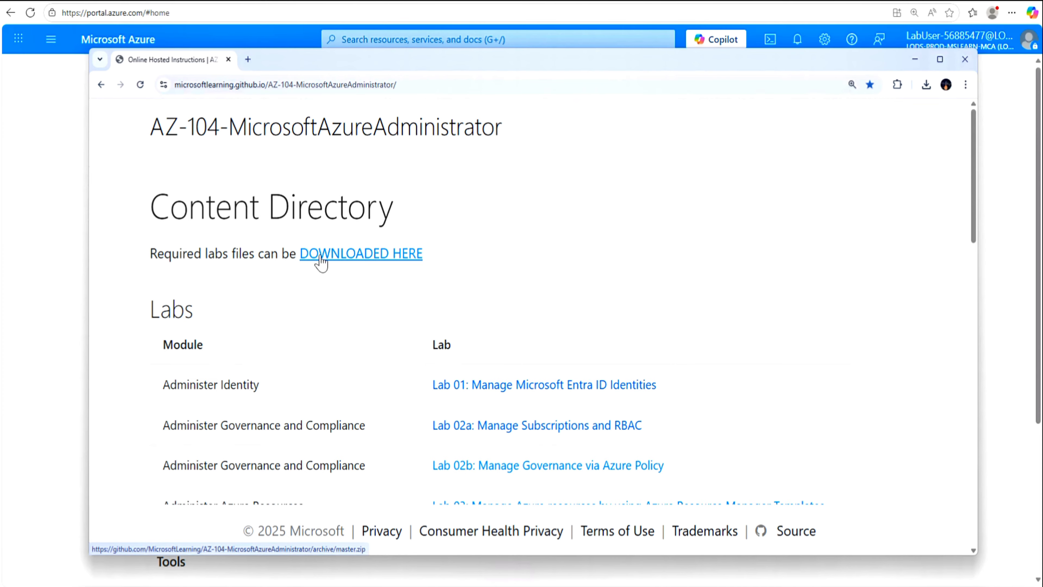
scroll(374, 397, down, 5)
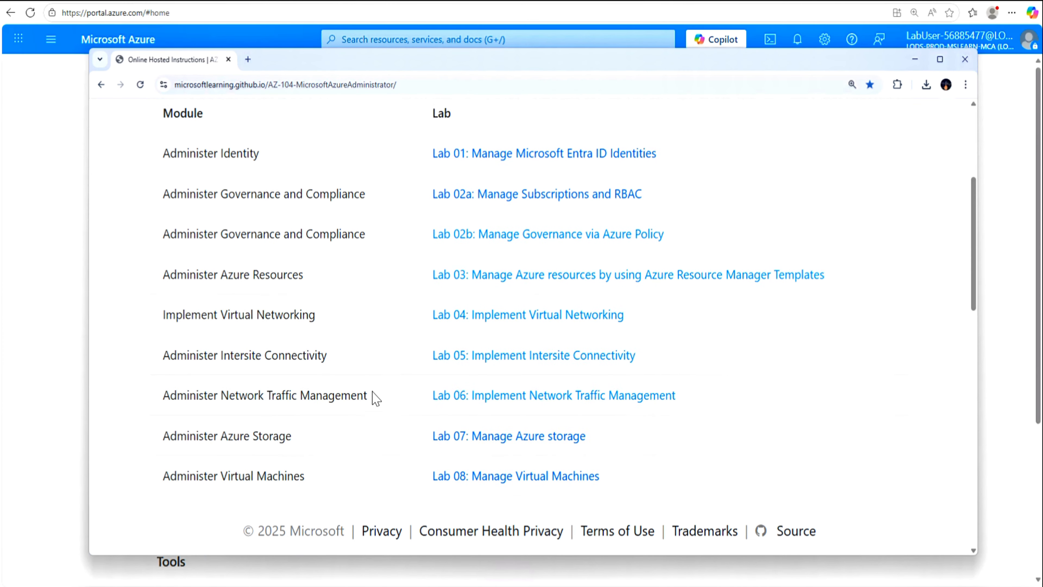
click(520, 395)
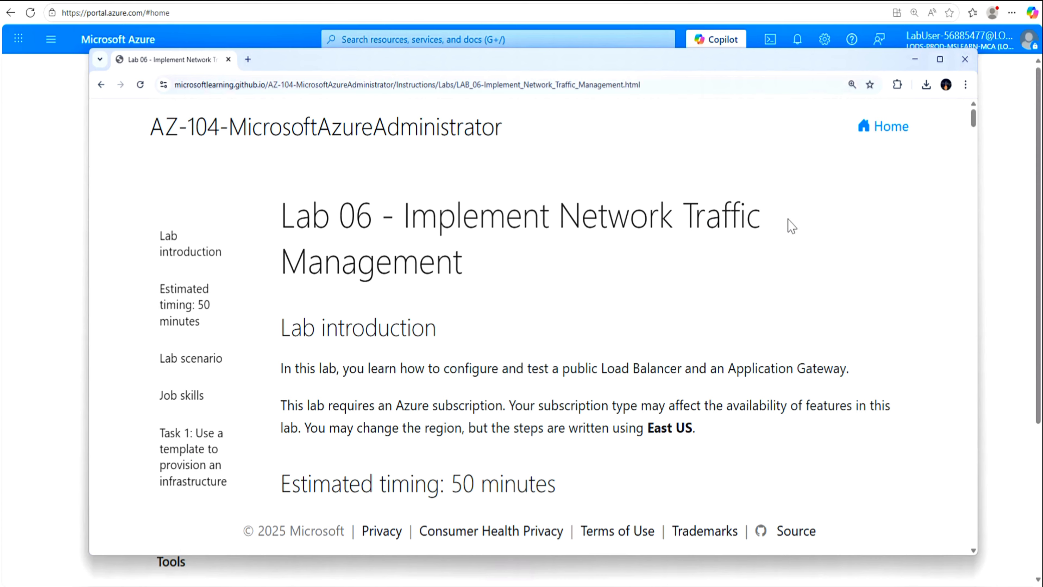
Read the Task 1 instructions on deploying the template and parameters files, and minimize the instructions window
scroll(707, 371, down, 8)
scroll(707, 371, down, 10)
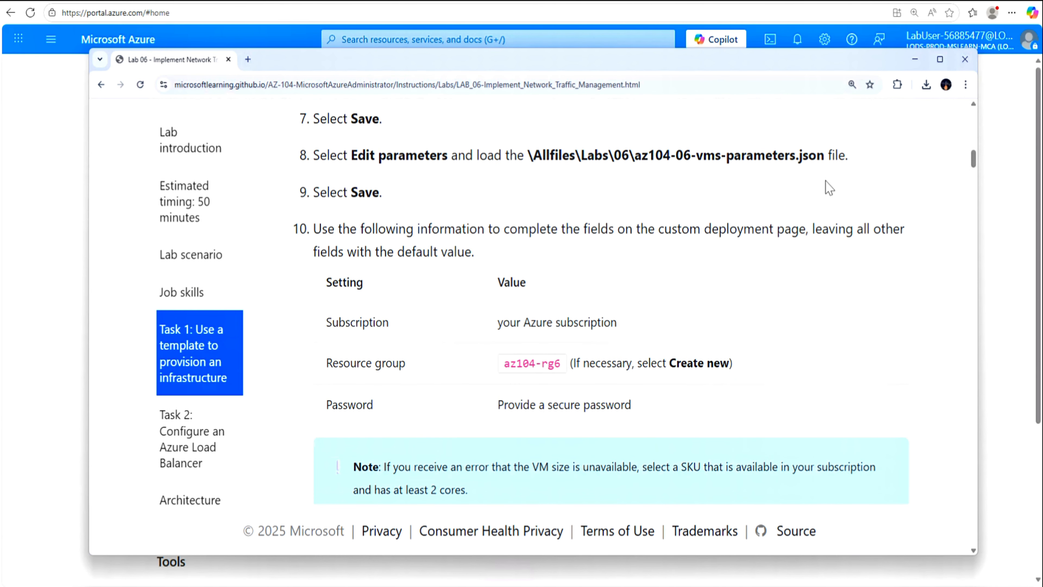
click(915, 60)
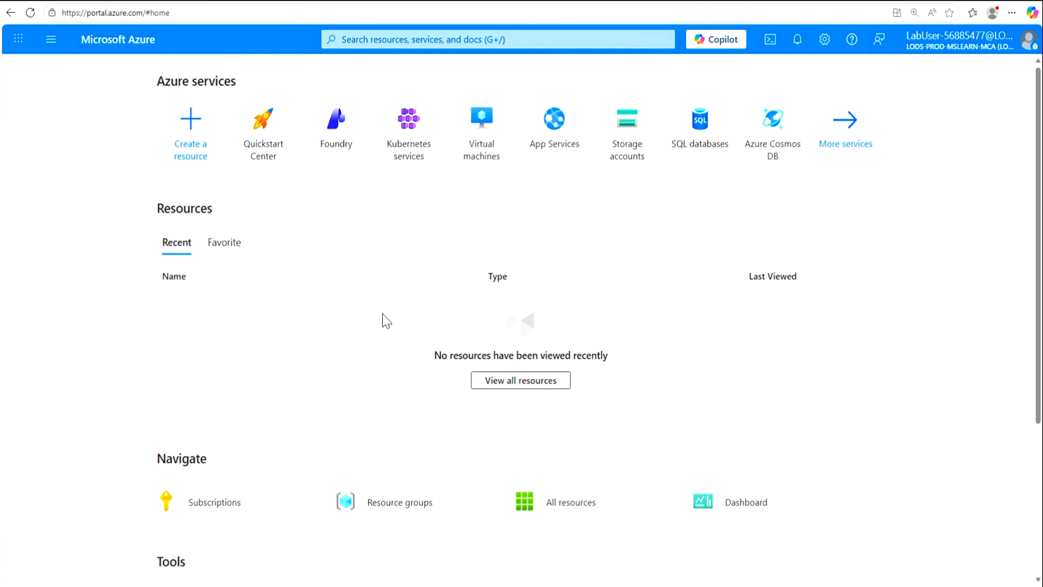
Find the Deploy a custom template service in the Azure portal and start building a custom template in the editor
click(451, 40)
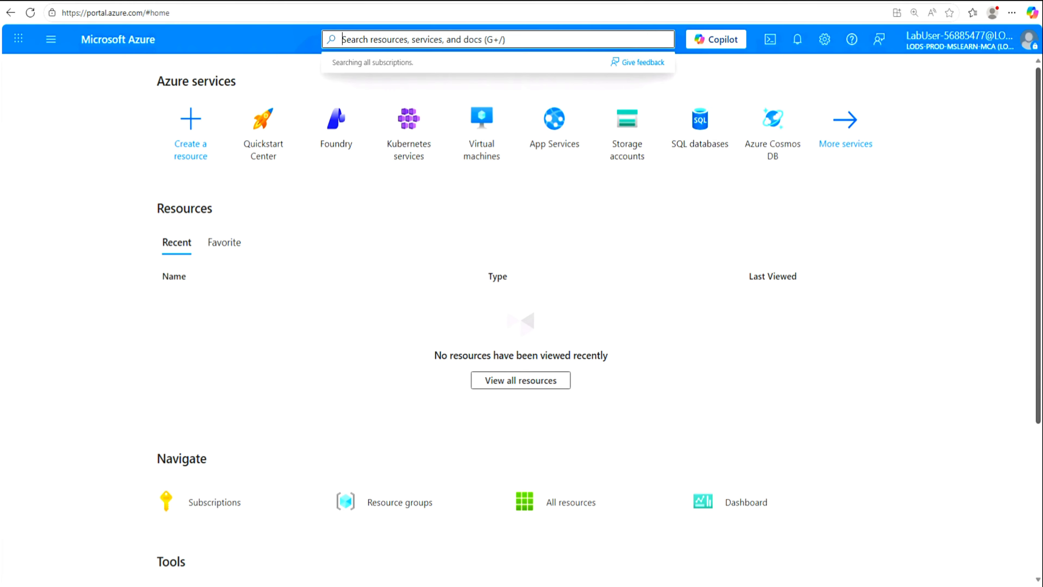
text(Deploy a custom template)
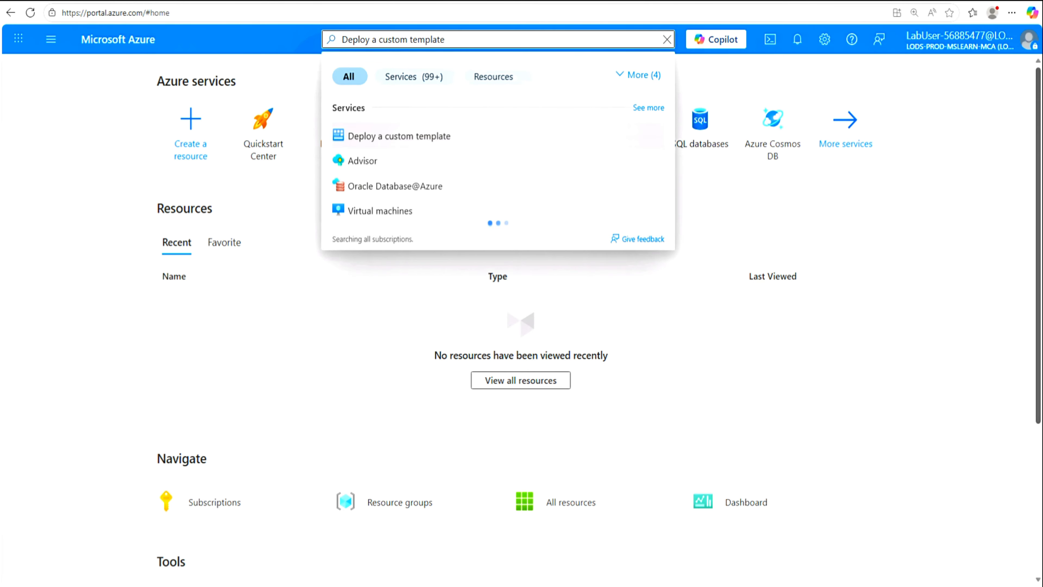
key(Escape)
mouse_move(402, 136)
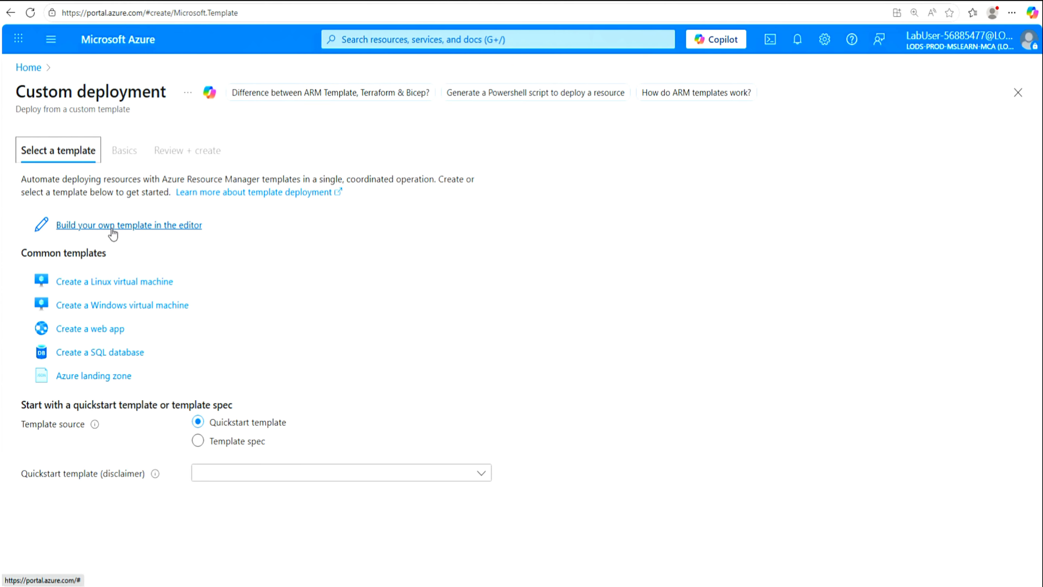
click(156, 226)
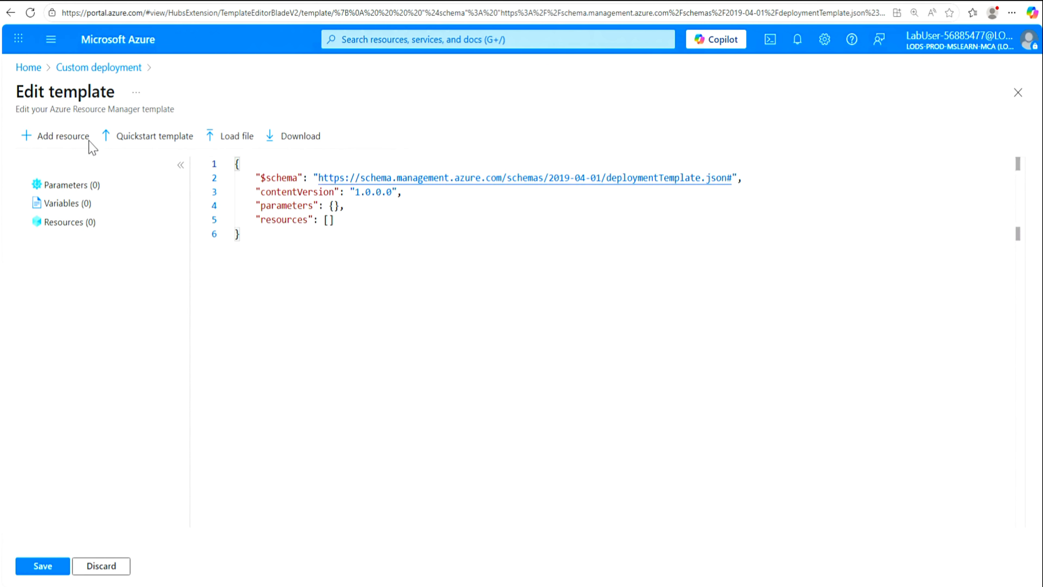
Load az104-06-vms-template.json from the Allfiles\Labs\06 folder on drive F: into the template editor and save the template
click(237, 136)
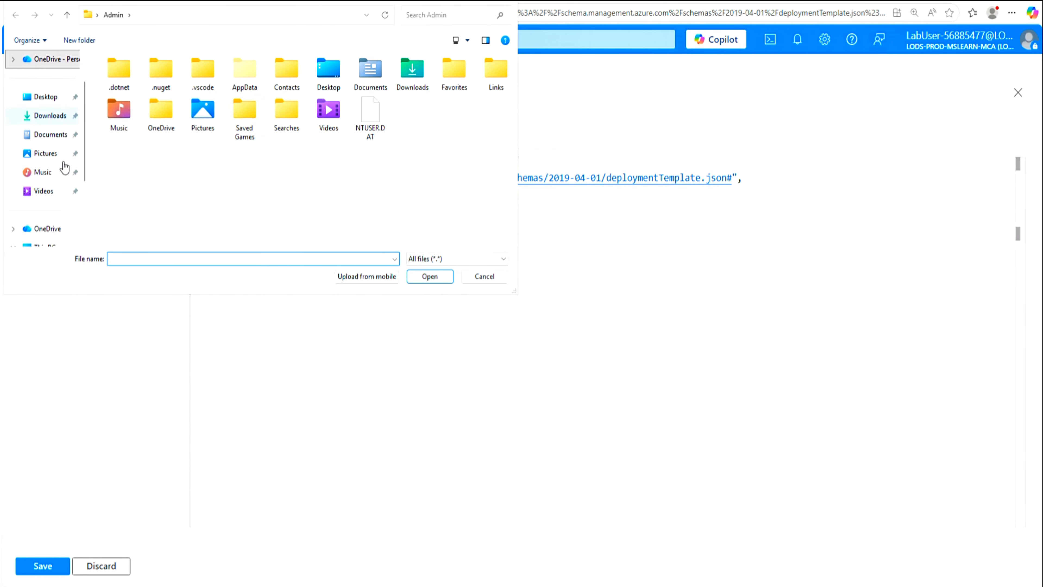
scroll(57, 169, down, 3)
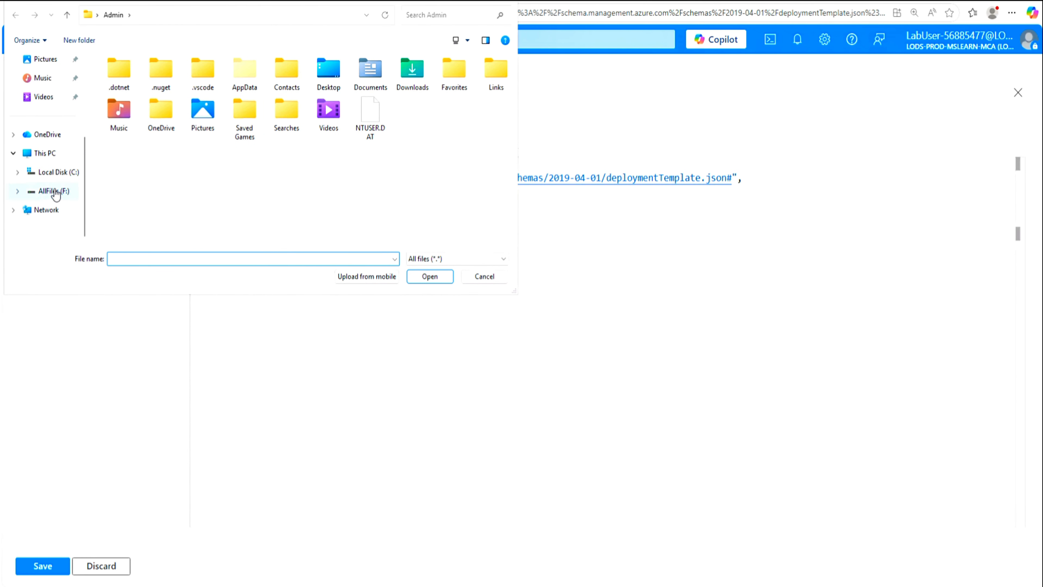
click(56, 192)
double_click(121, 76)
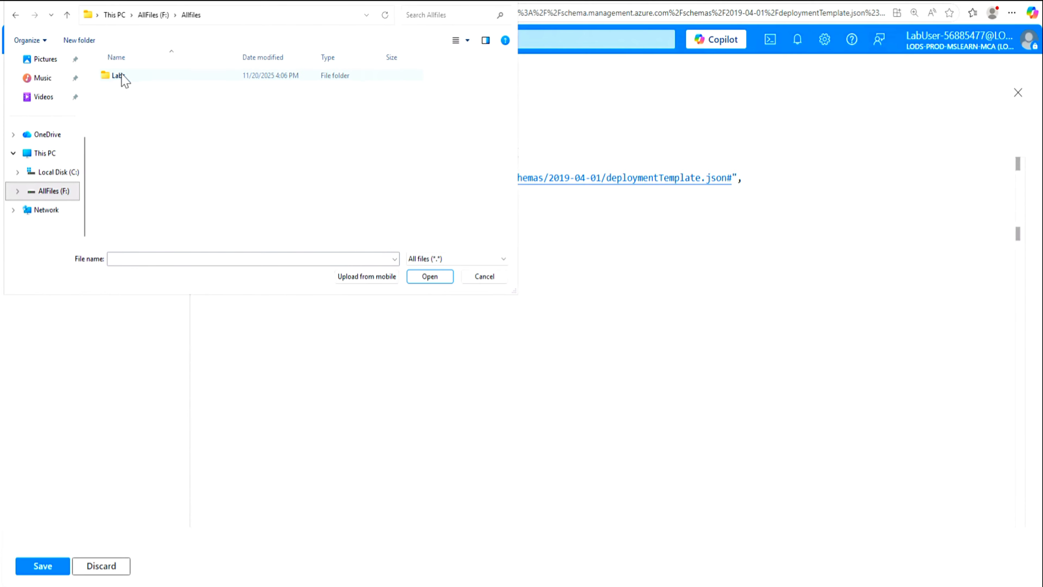
double_click(126, 78)
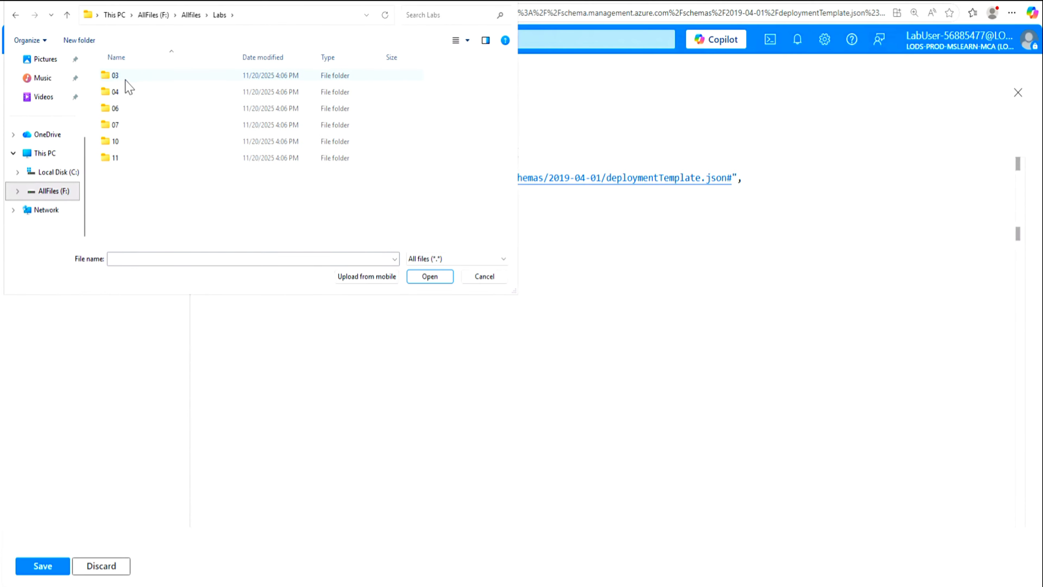
double_click(115, 109)
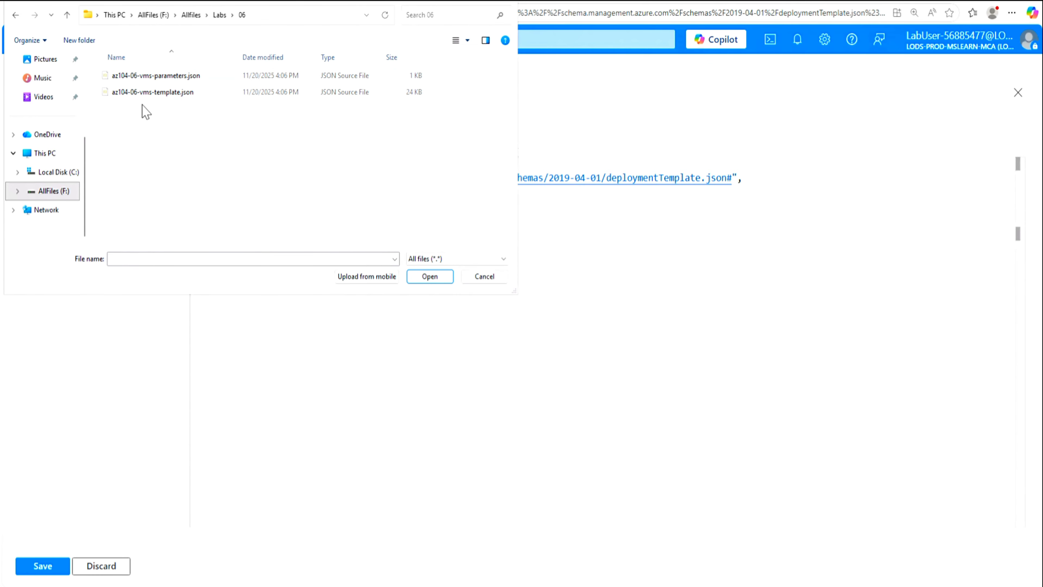
click(160, 93)
click(429, 276)
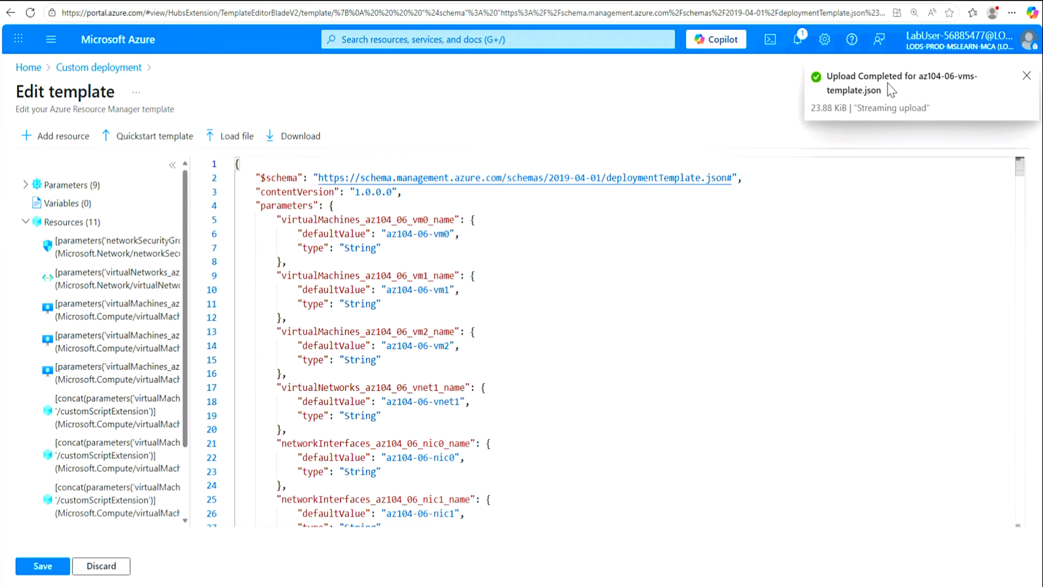
click(1026, 76)
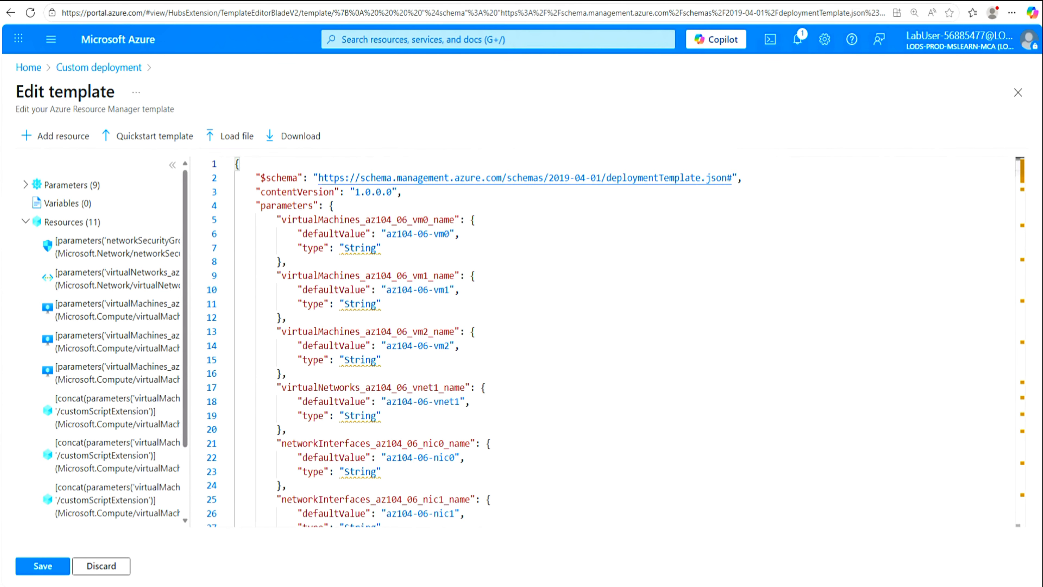
click(43, 566)
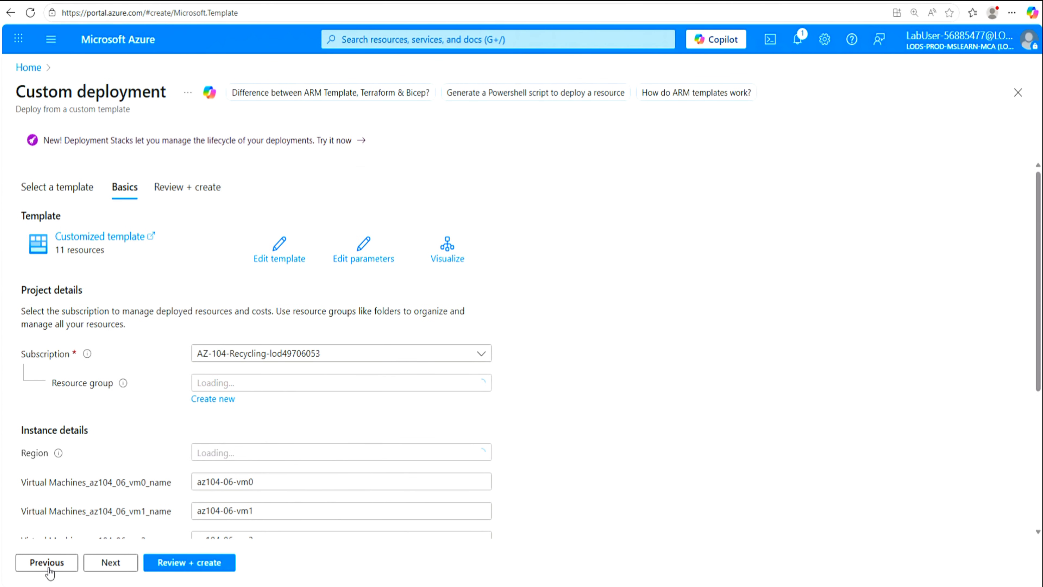
Load az104-06-vms-parameters.json into the deployment's parameters and save them
click(364, 258)
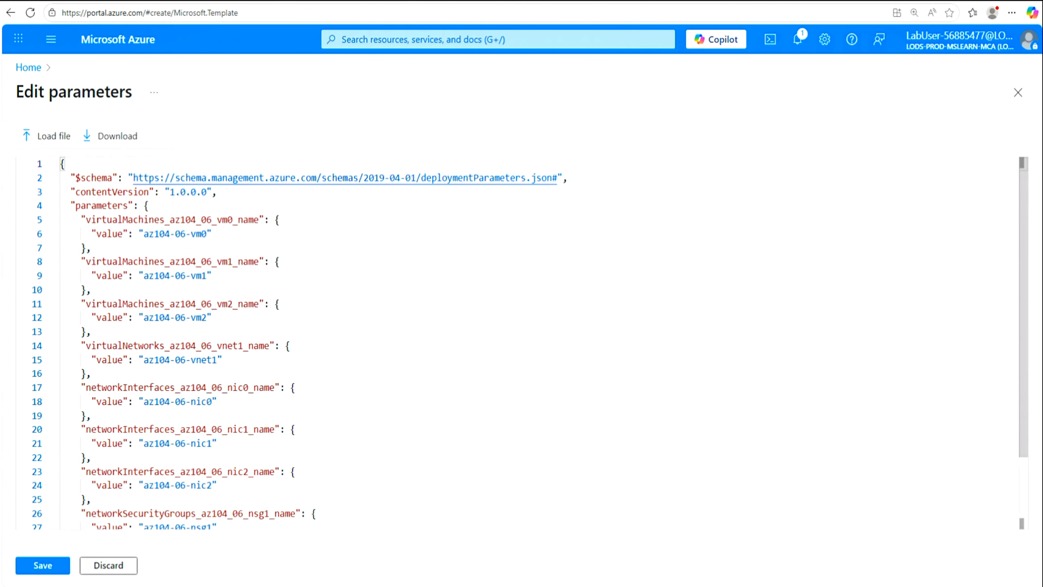
click(51, 140)
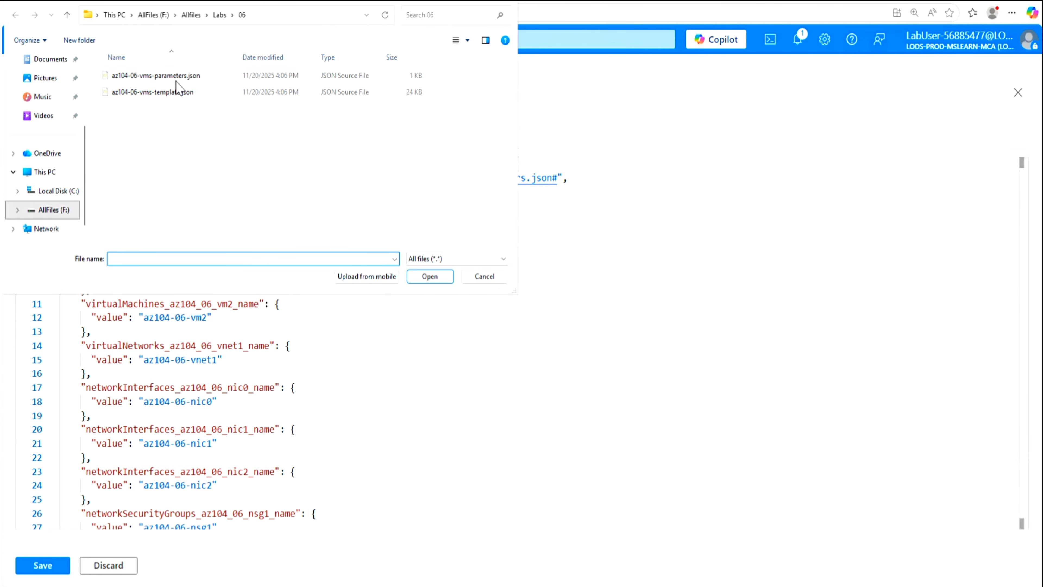
click(156, 76)
click(431, 278)
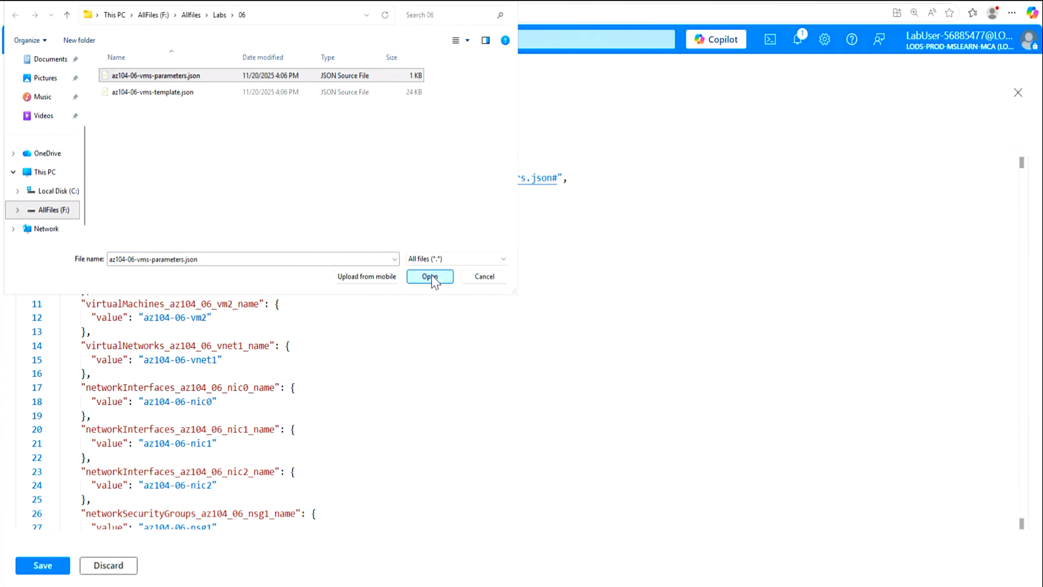
click(41, 567)
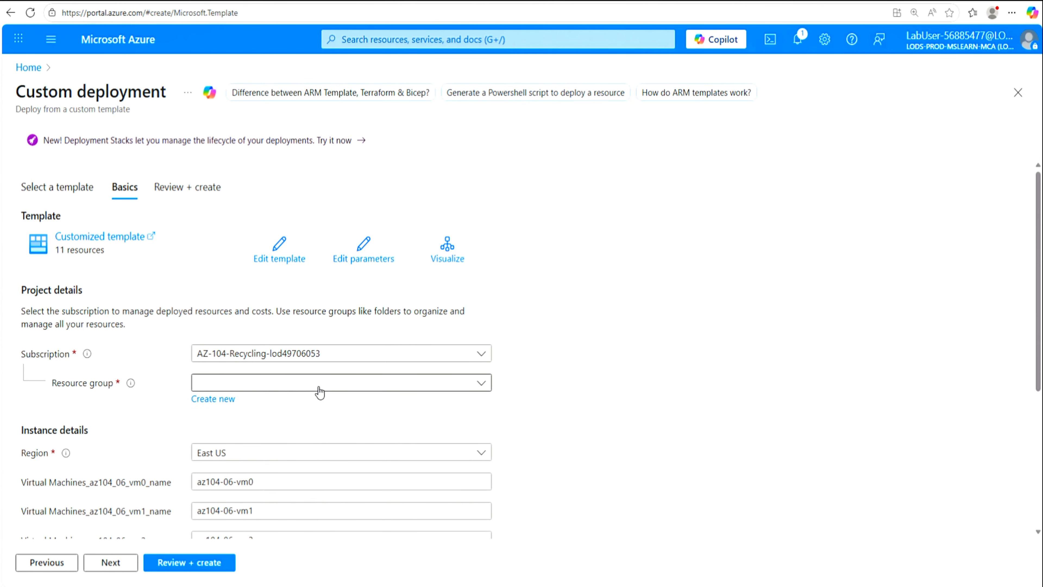
Assign the custom deployment to the existing resource group az104-rg6 and enter the admin password
click(477, 388)
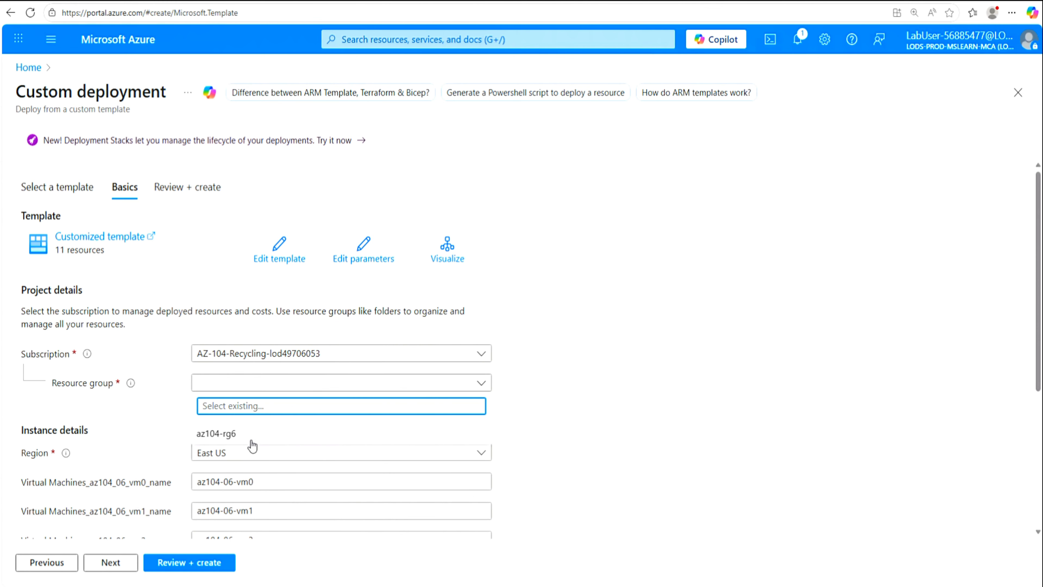
click(240, 435)
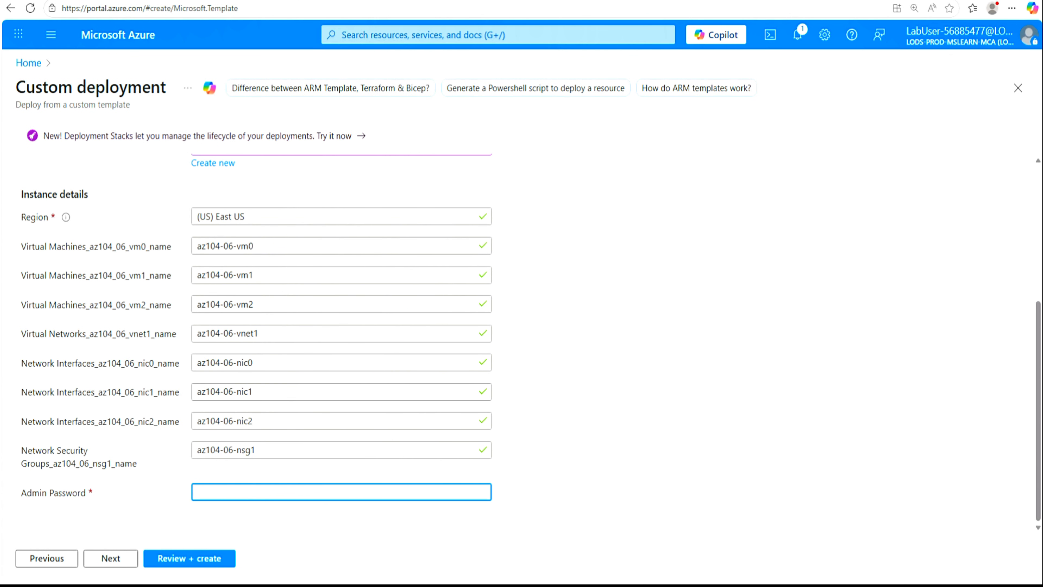
text(•••••••)
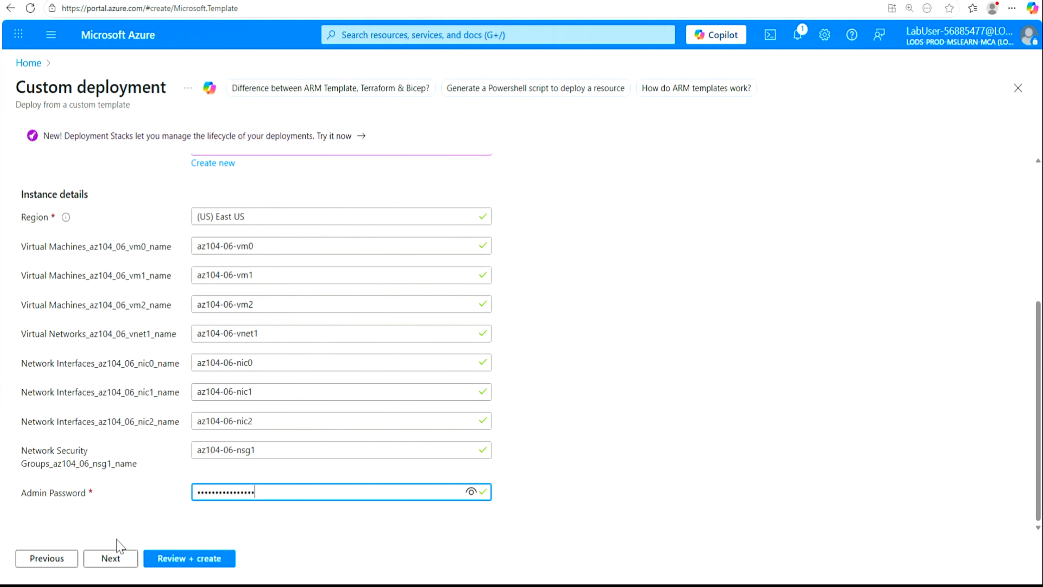
Review and create the custom deployment, and open its resource group az104-rg6 once deployment finishes
click(116, 560)
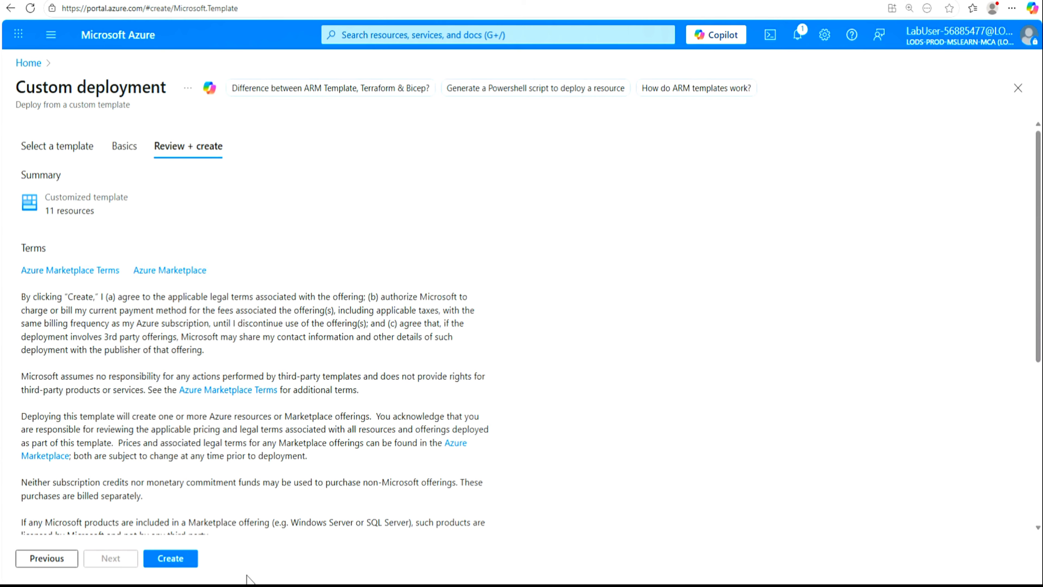
click(180, 566)
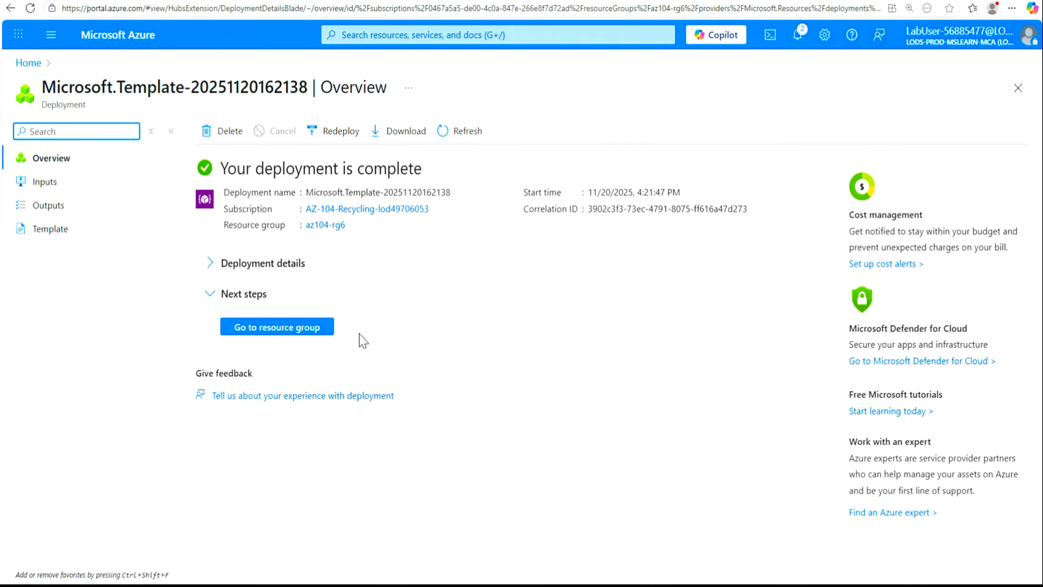
click(281, 334)
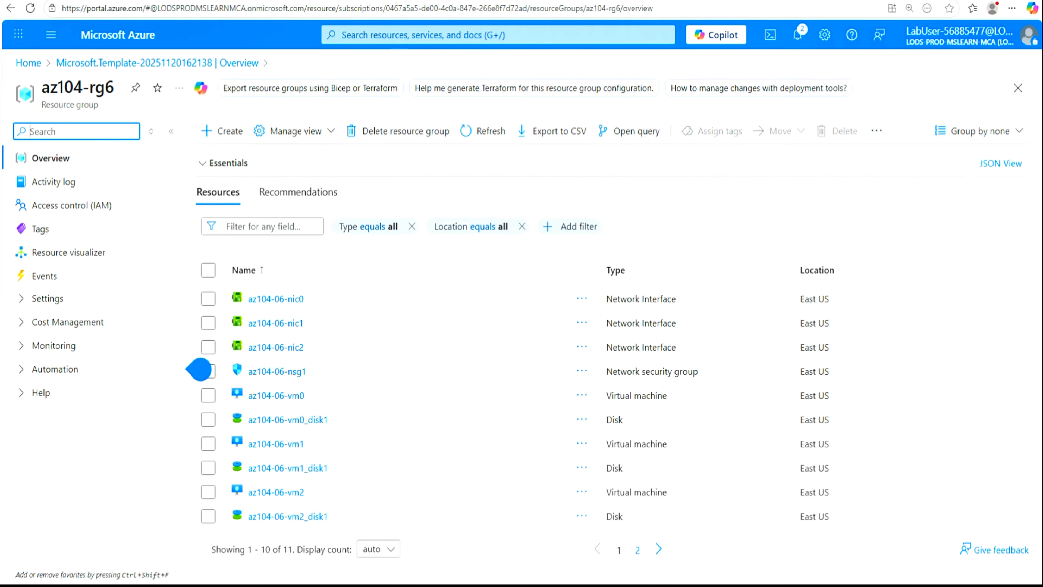
Find the virtual network az104-06-vnet1 and view its subnets
click(443, 35)
text(vnet)
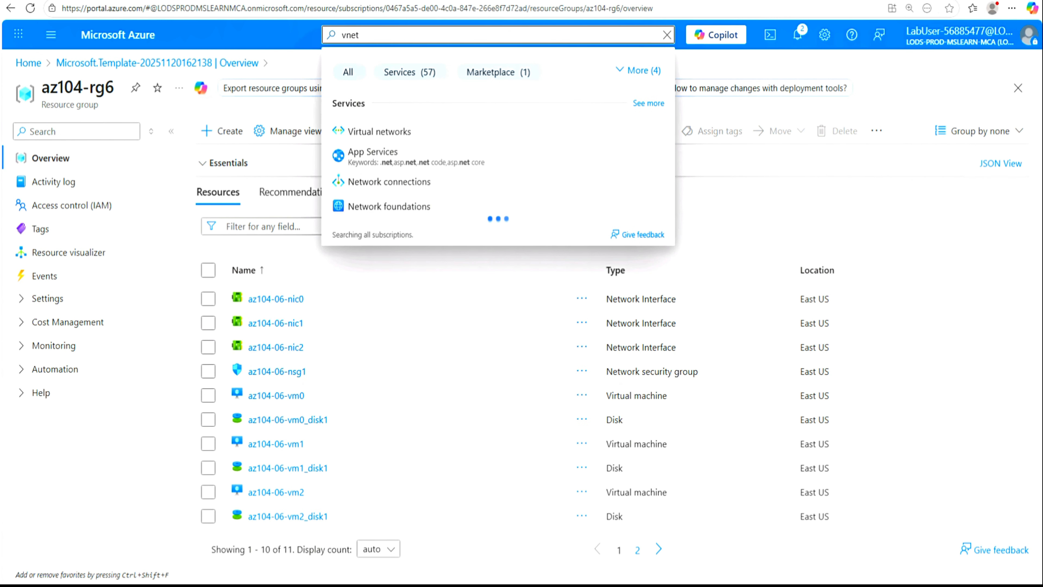
click(379, 131)
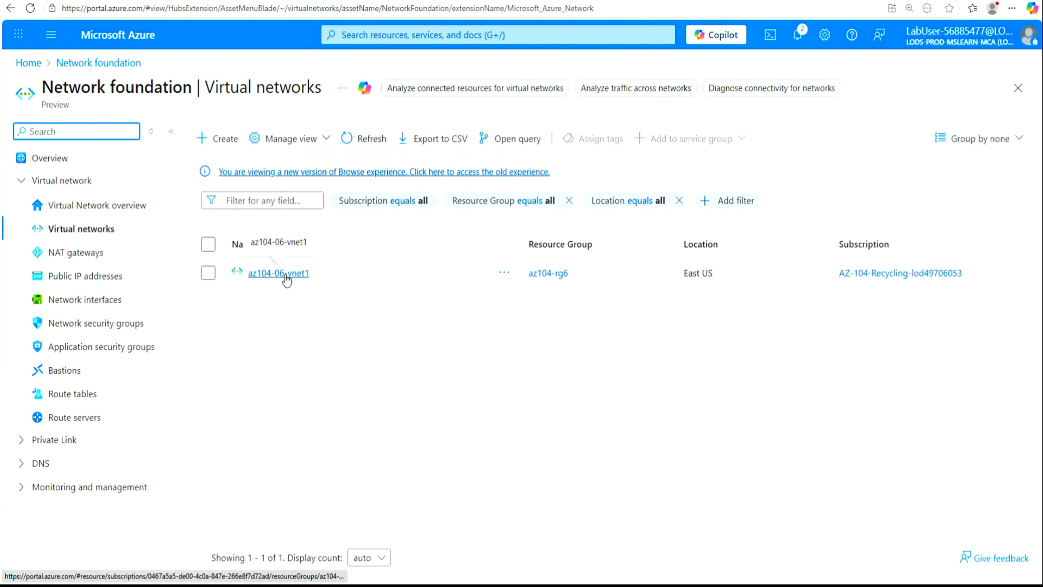
click(282, 274)
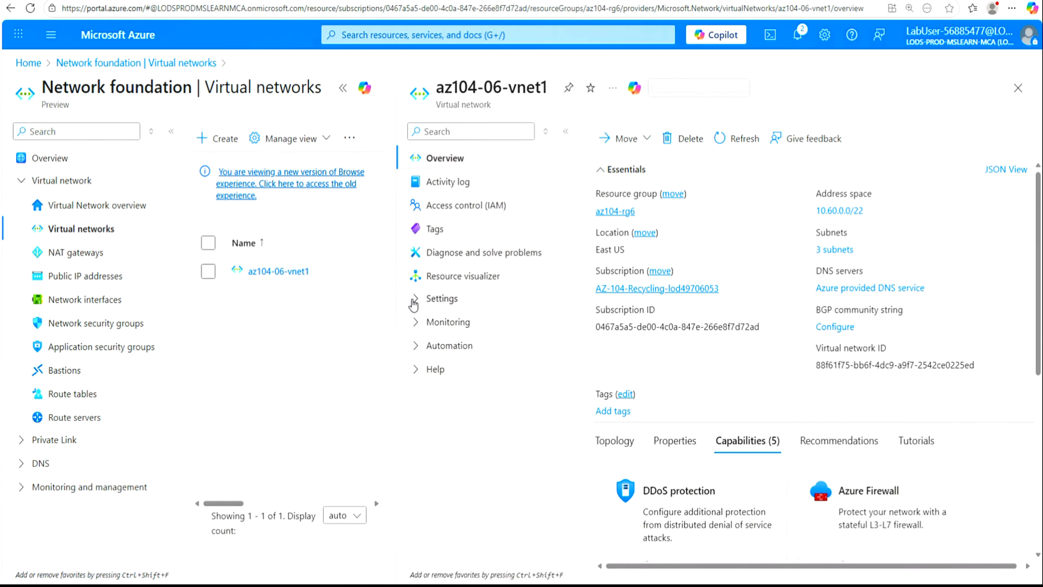
click(415, 299)
click(458, 370)
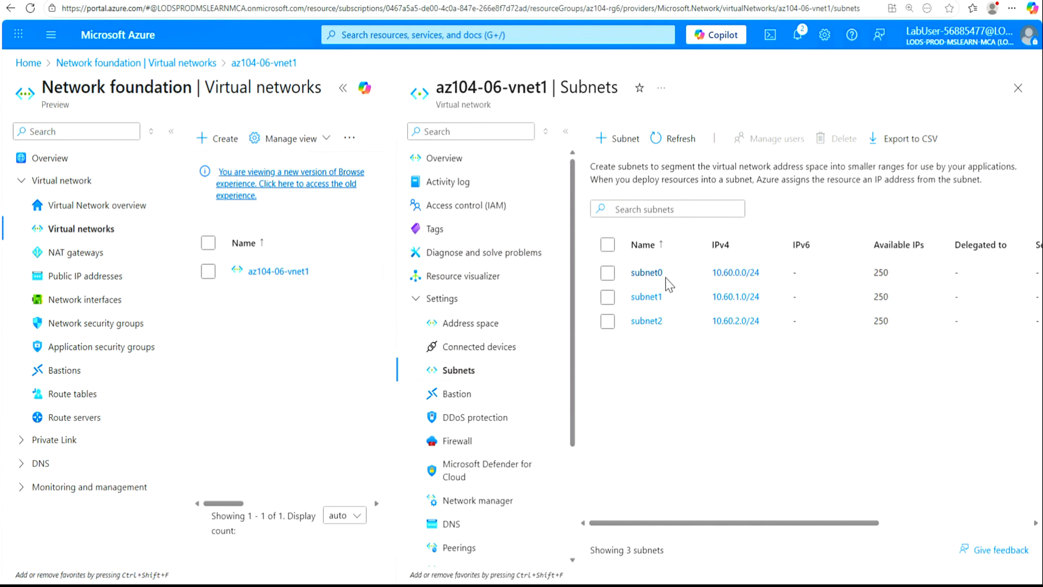
Search the portal for virtual machines and check the list of deployed machines
click(460, 38)
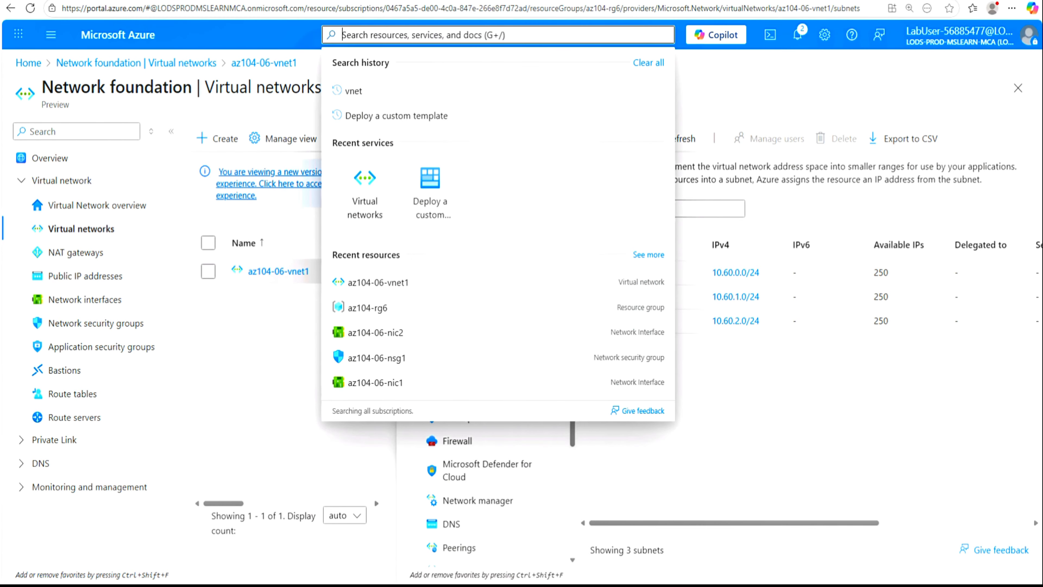
text(vm)
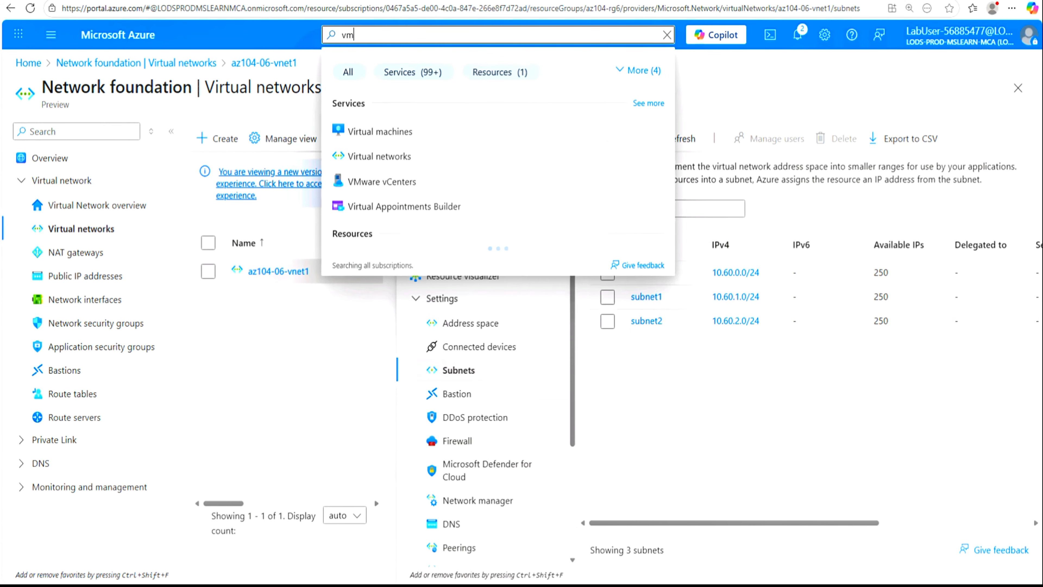
click(407, 134)
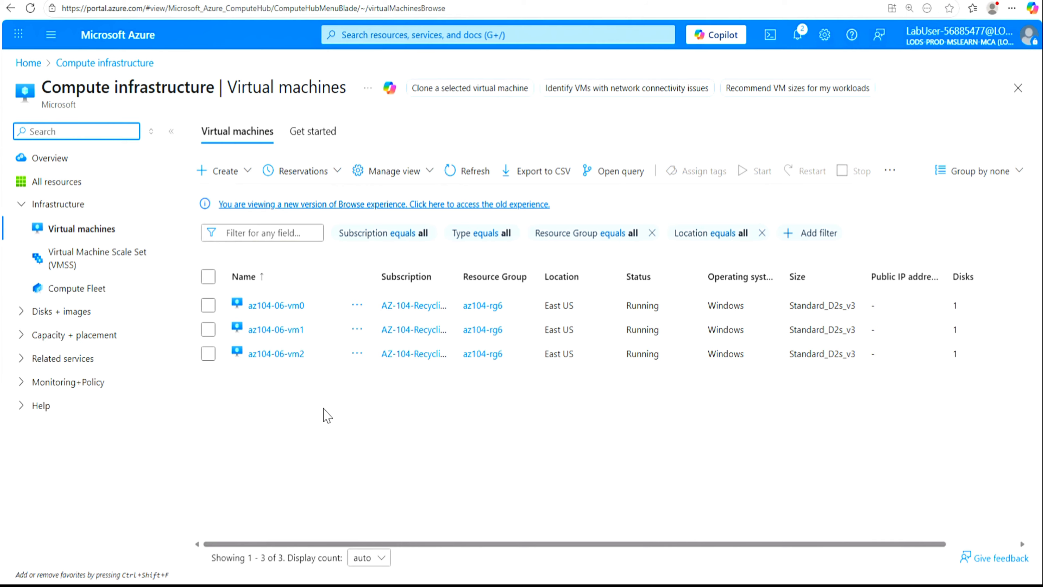
Find the Load balancers service and start creating a Standard Load Balancer
click(436, 35)
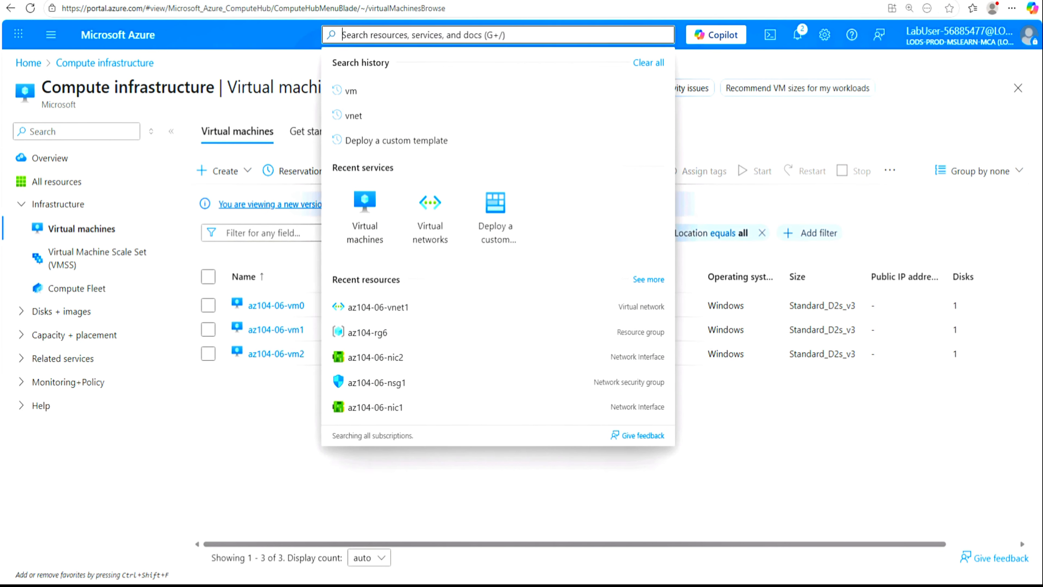
text(Load balancers)
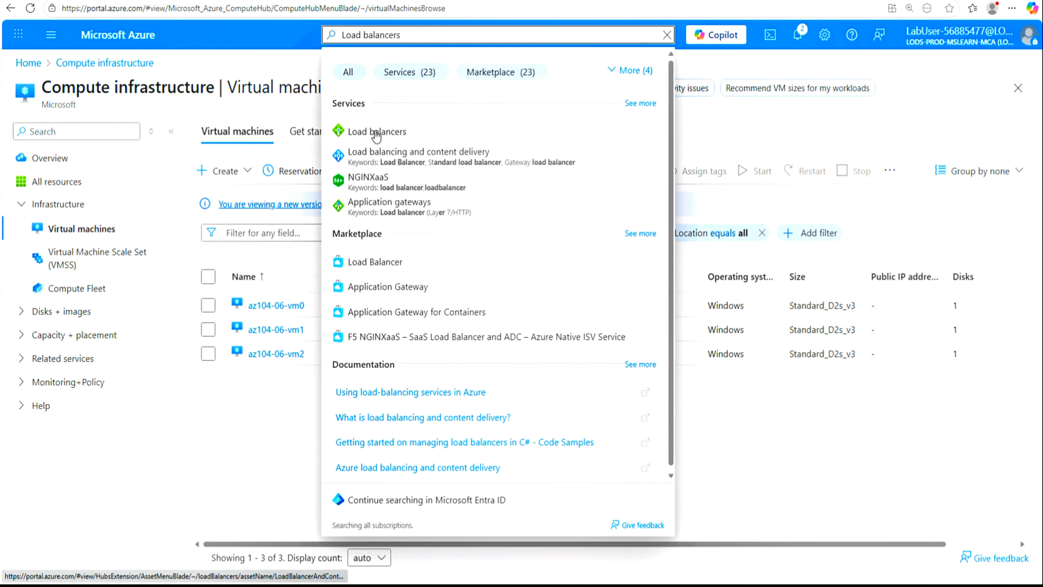
click(372, 134)
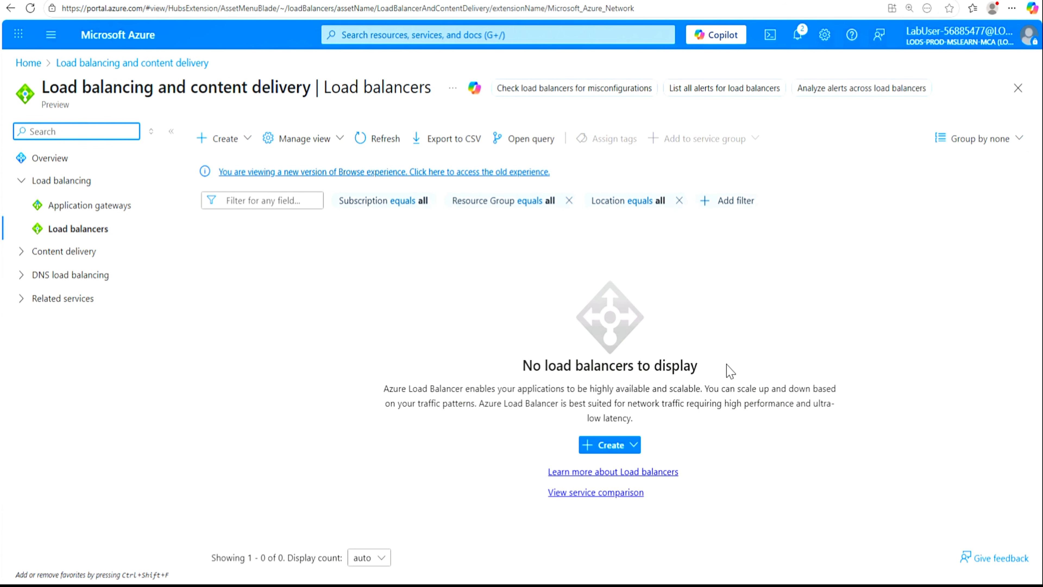
click(238, 140)
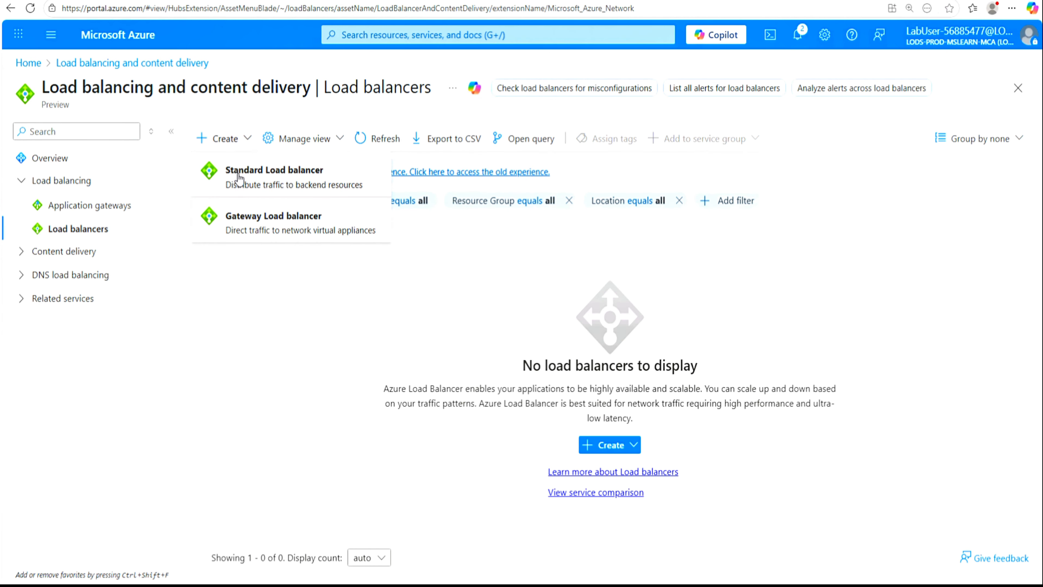
click(281, 176)
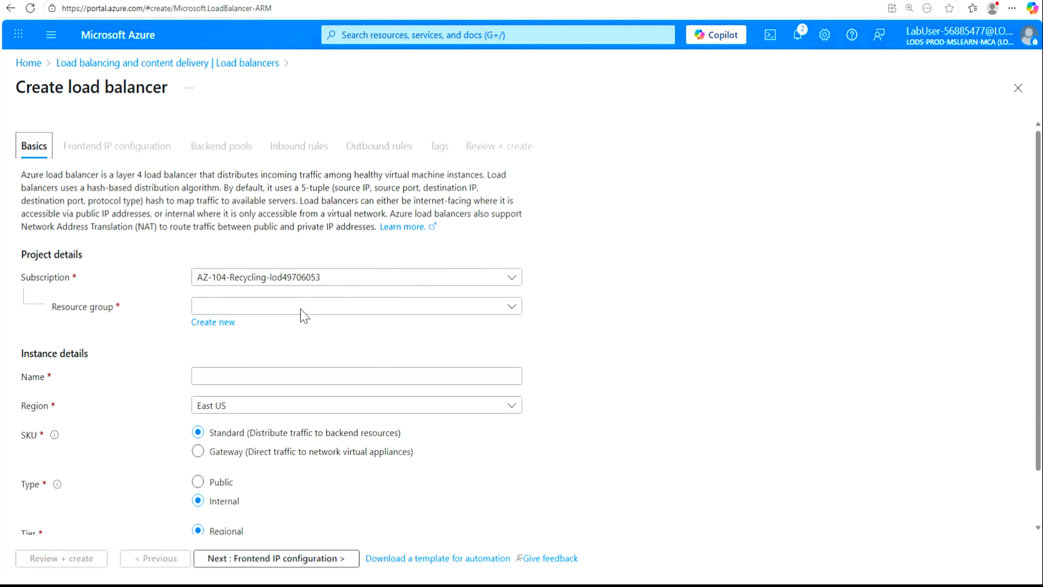
Assign the load balancer to resource group az104-rg6, name it az104-lb, set its type to Public, and continue to the frontend IP configuration
click(511, 309)
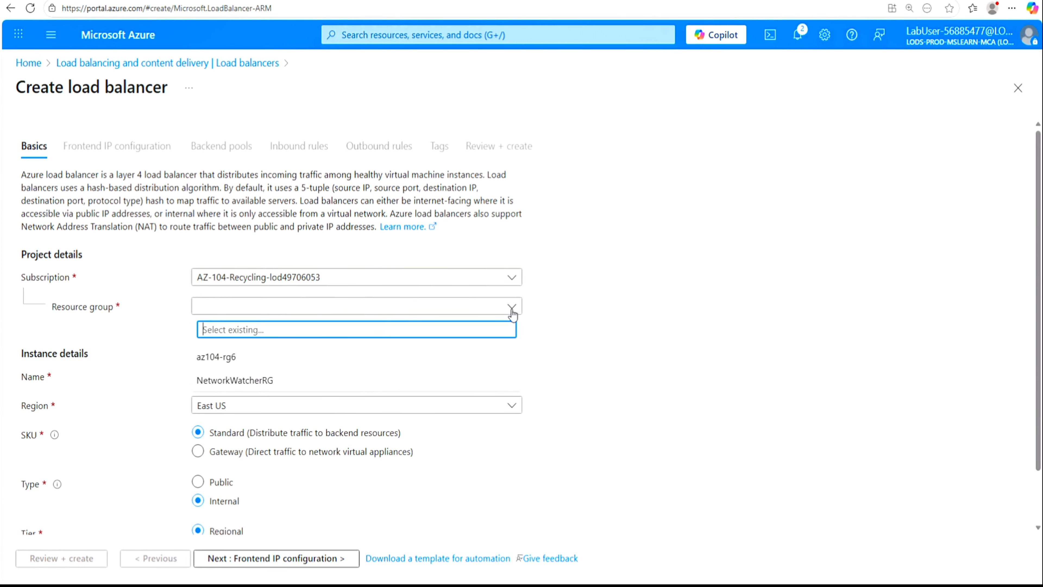
click(271, 358)
click(274, 376)
text(az104-lb)
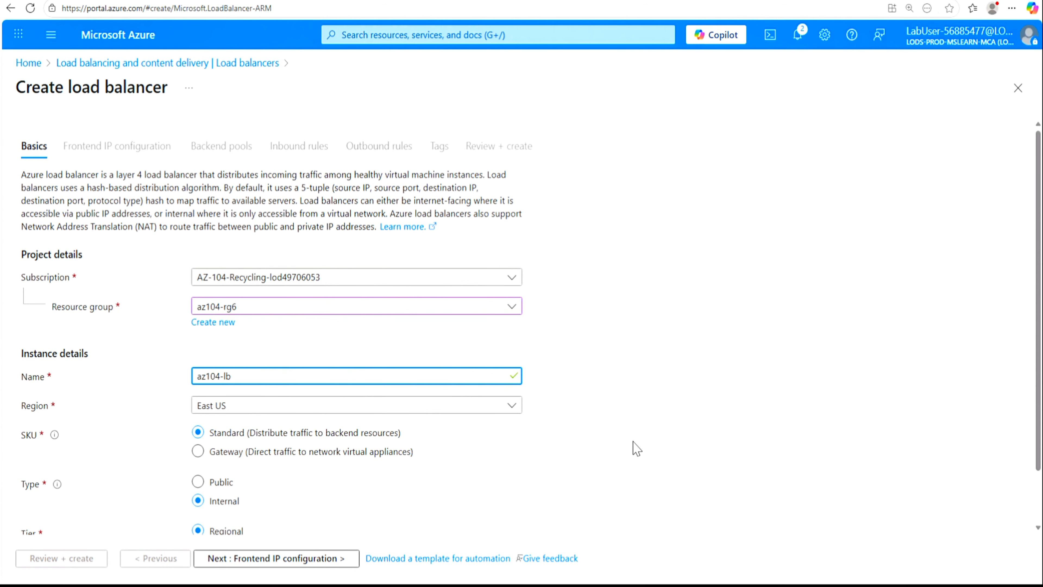
scroll(636, 448, down, 1)
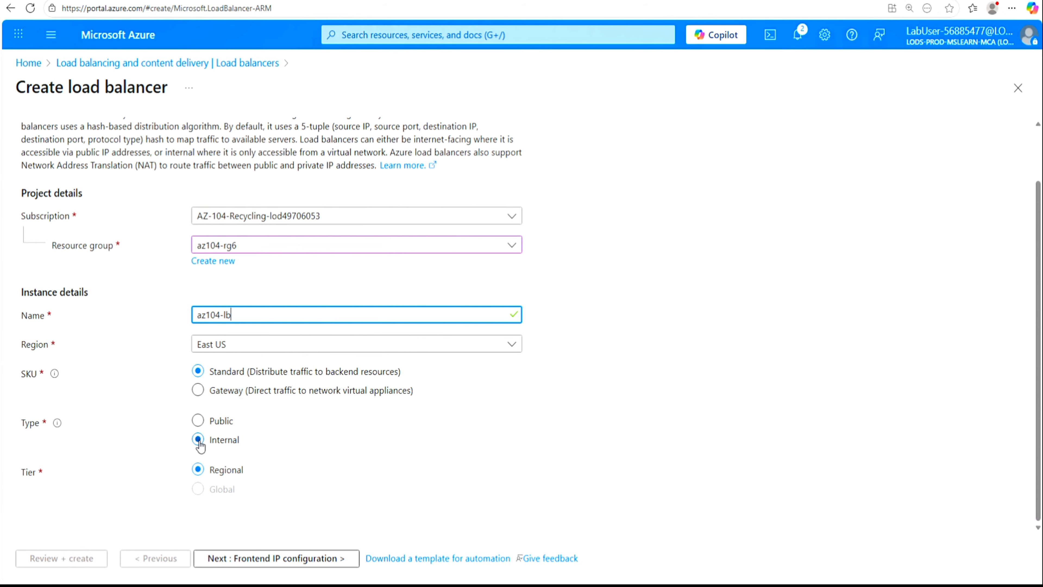
click(198, 420)
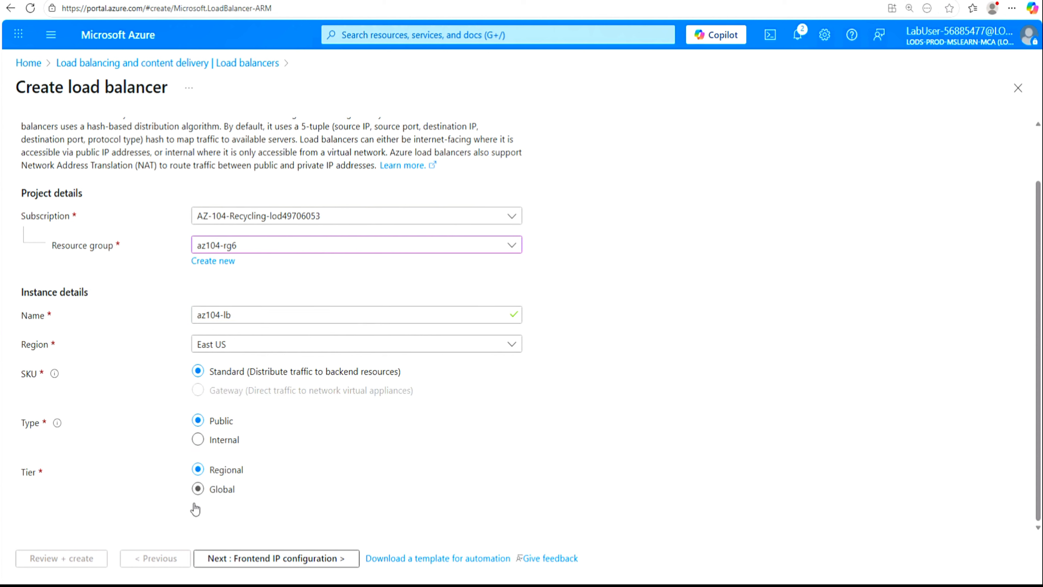
click(286, 559)
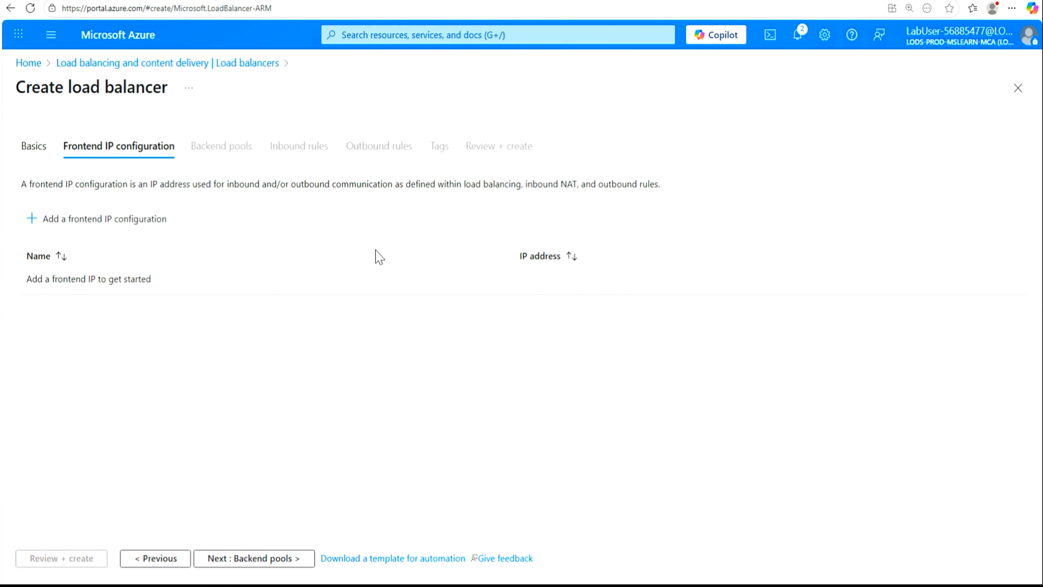
Add a frontend IP configuration named az104-fe with a new public IP address named az104-lbpip
click(101, 222)
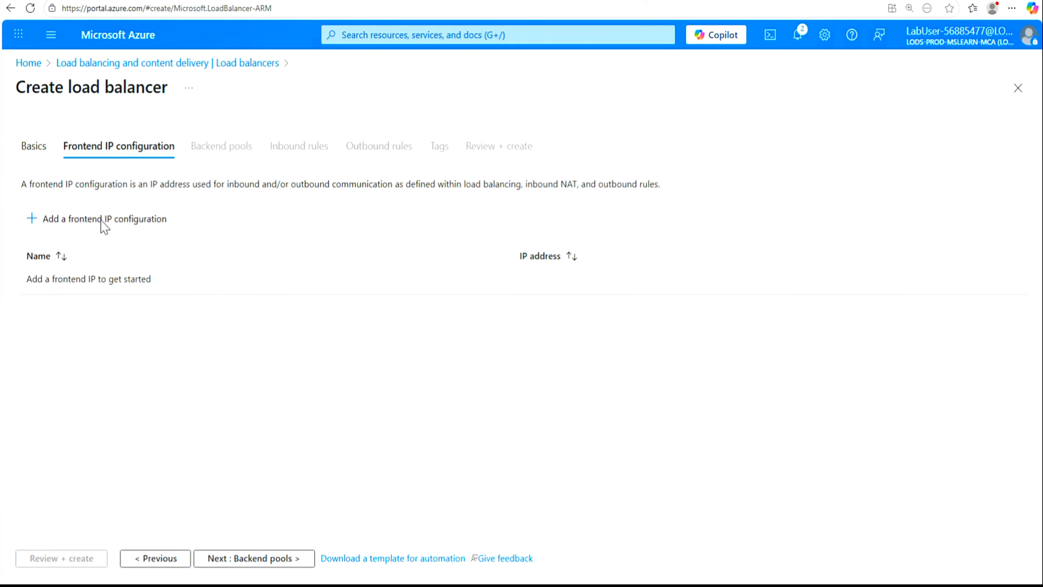
click(920, 123)
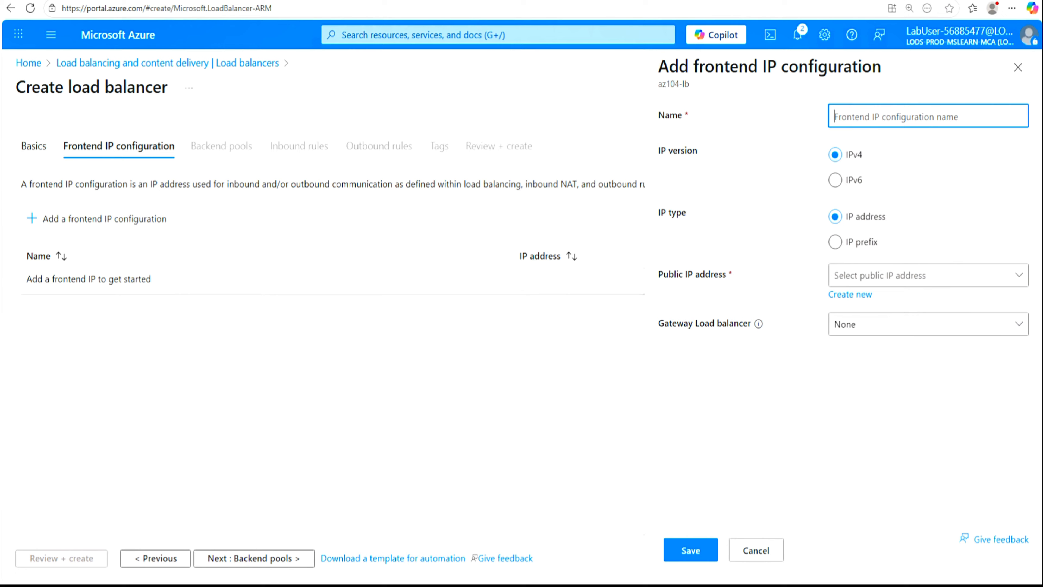
text(az104-fe)
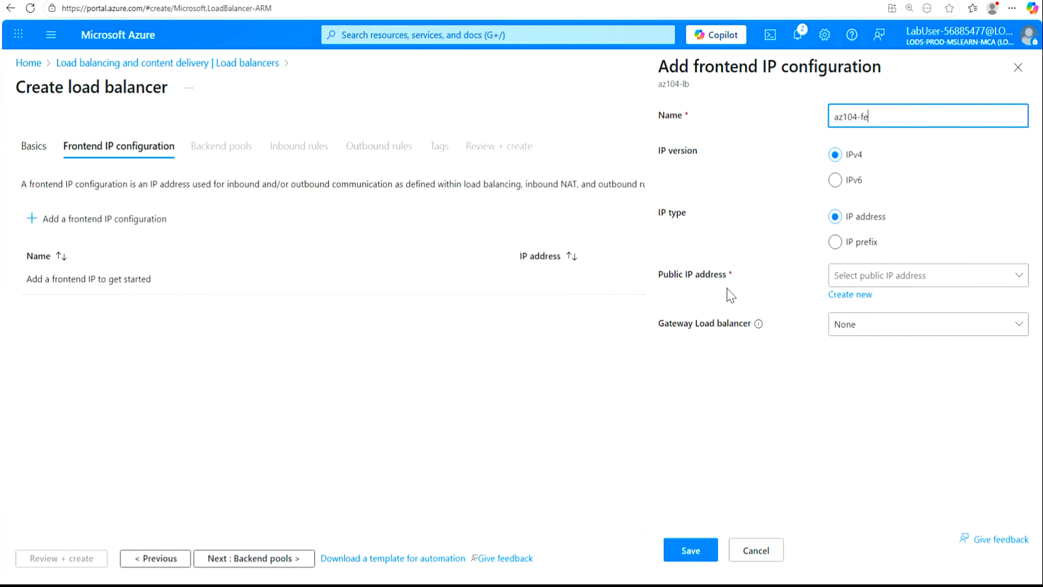
click(852, 298)
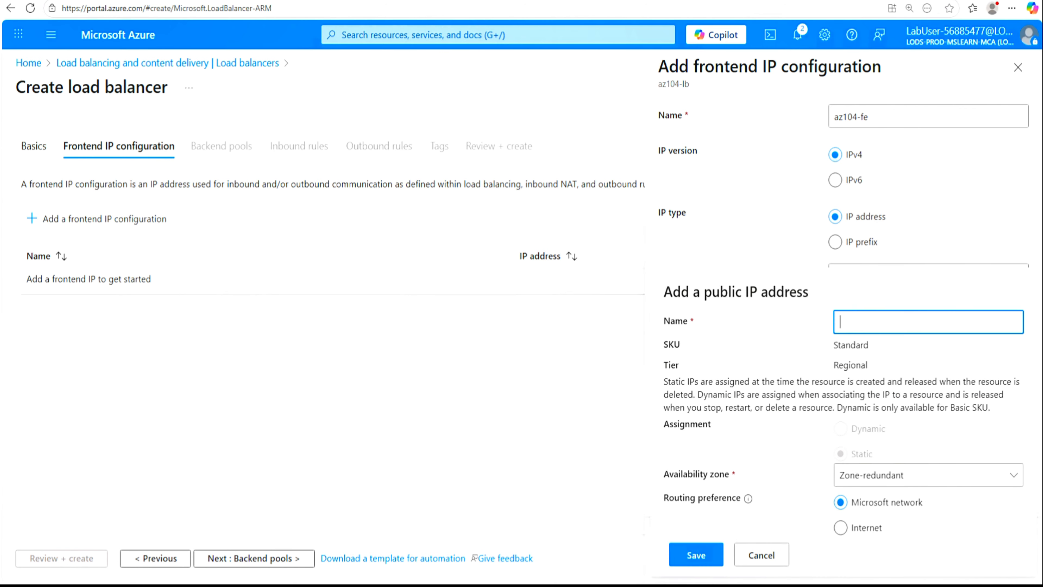
text(az104-lbpip)
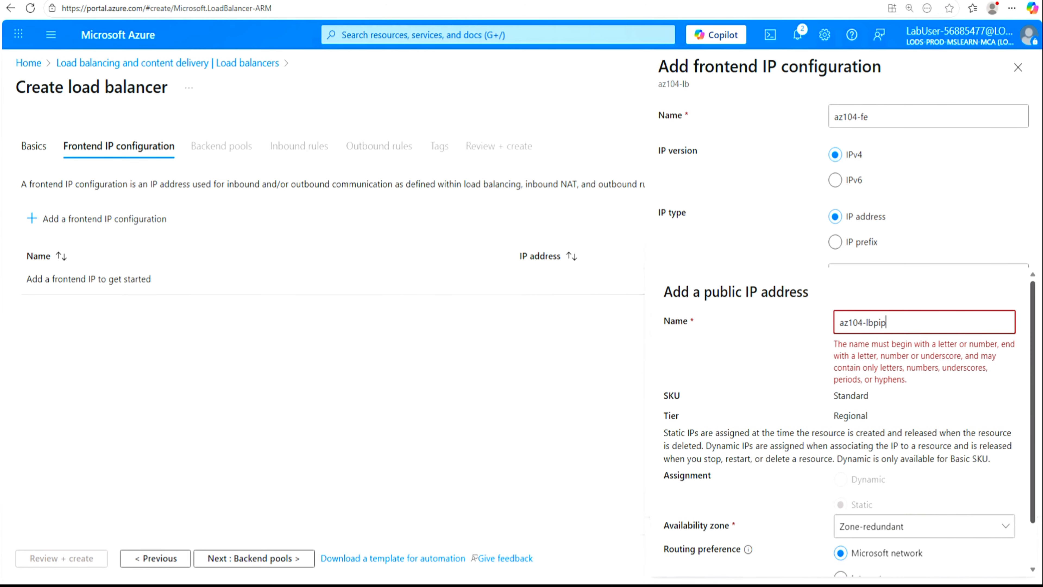
key(BackSpace)
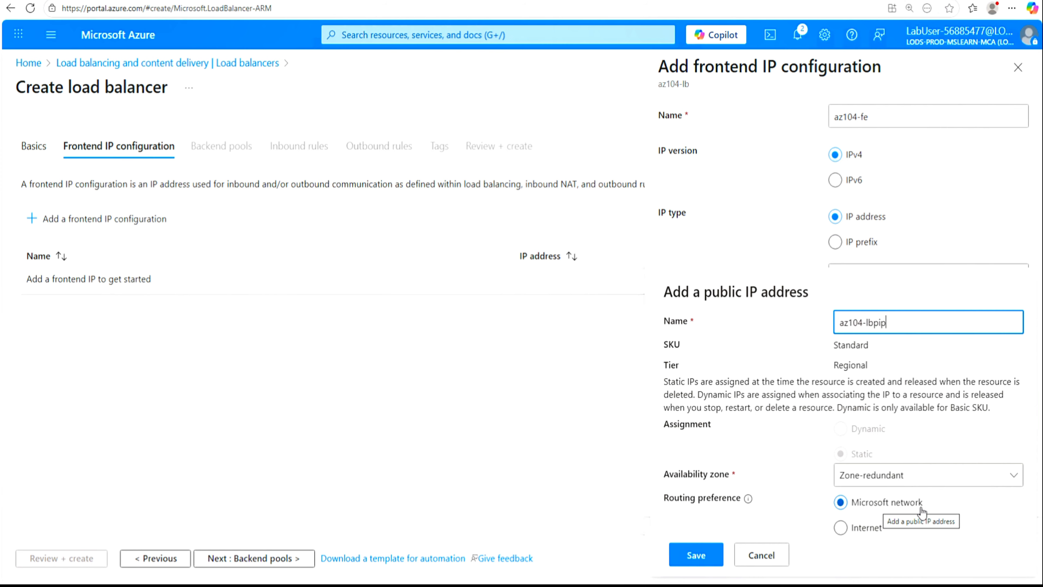
click(697, 558)
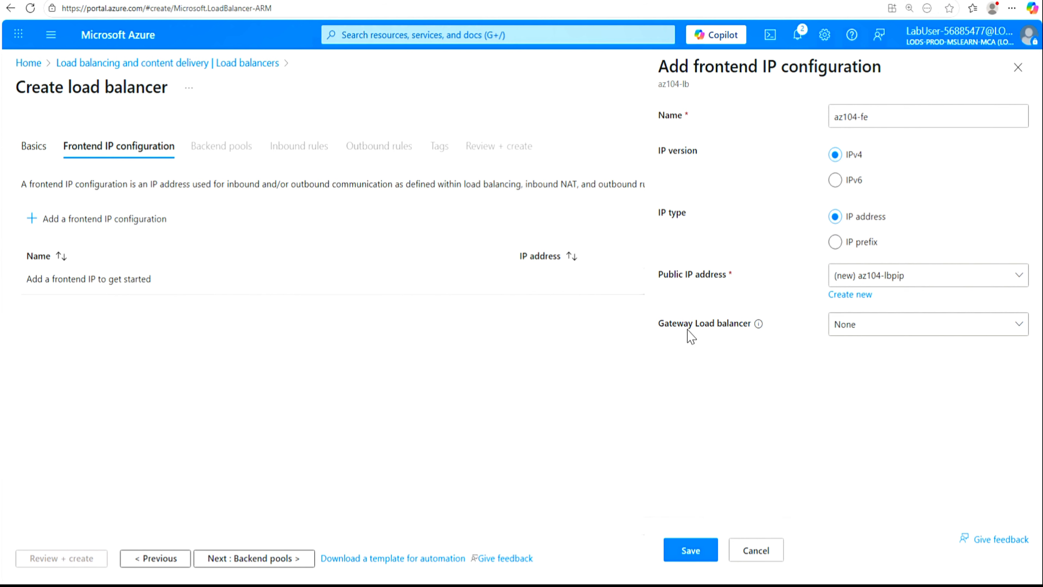
click(687, 553)
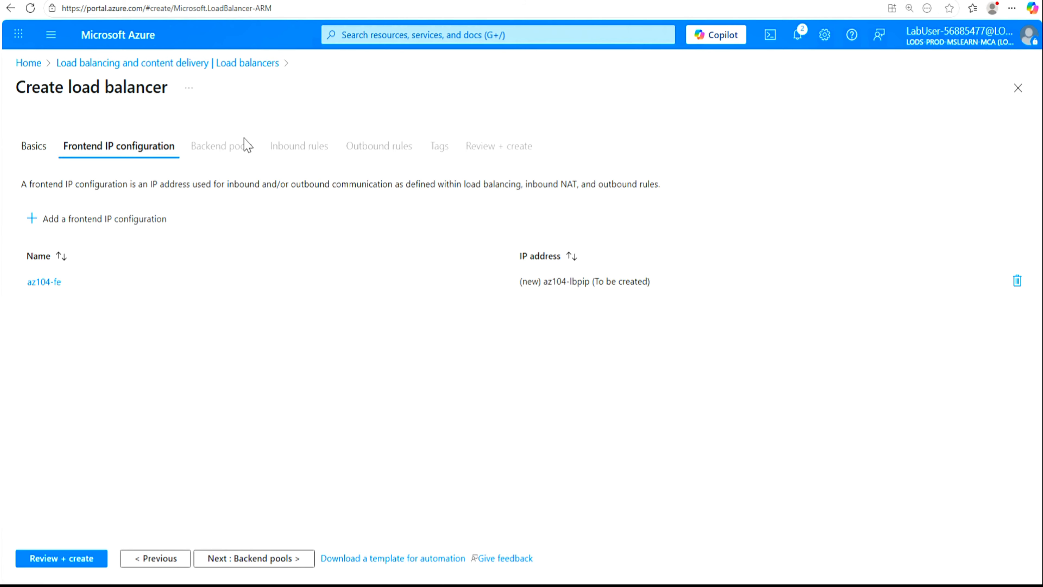
Start a backend pool named az104-be on the virtual network az104-06-vnet1
click(254, 560)
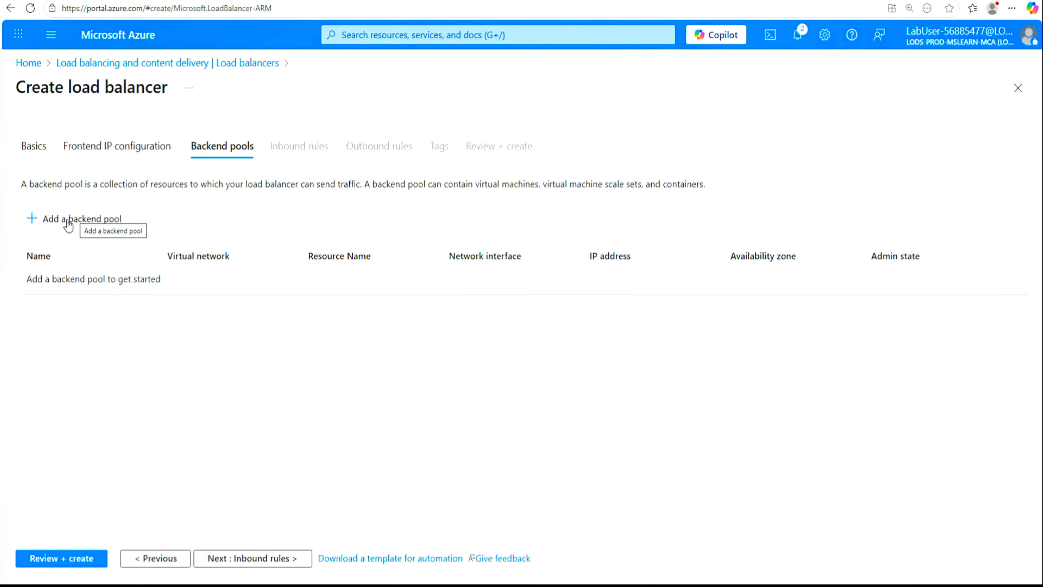
click(68, 220)
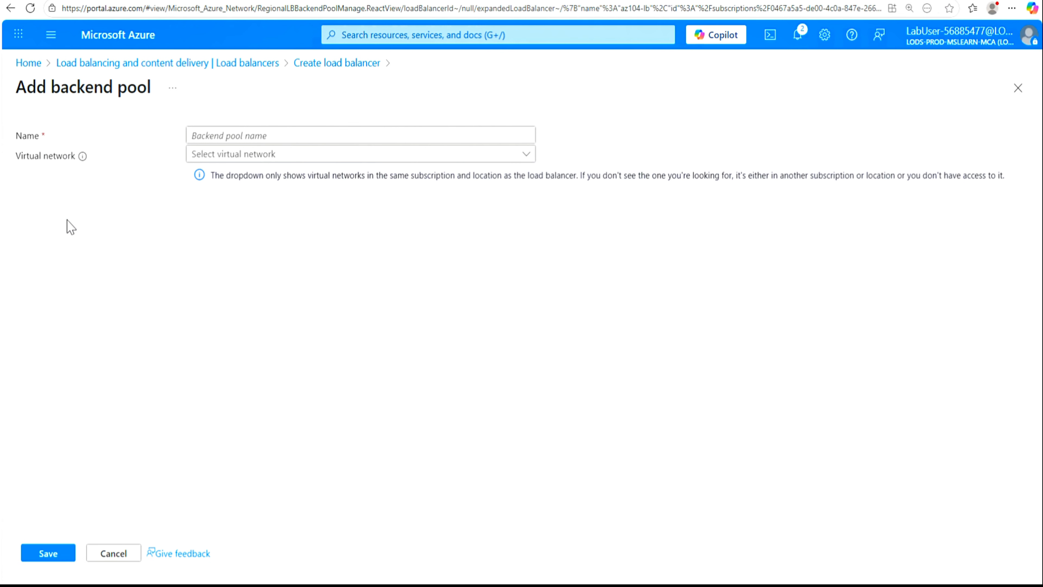
click(230, 135)
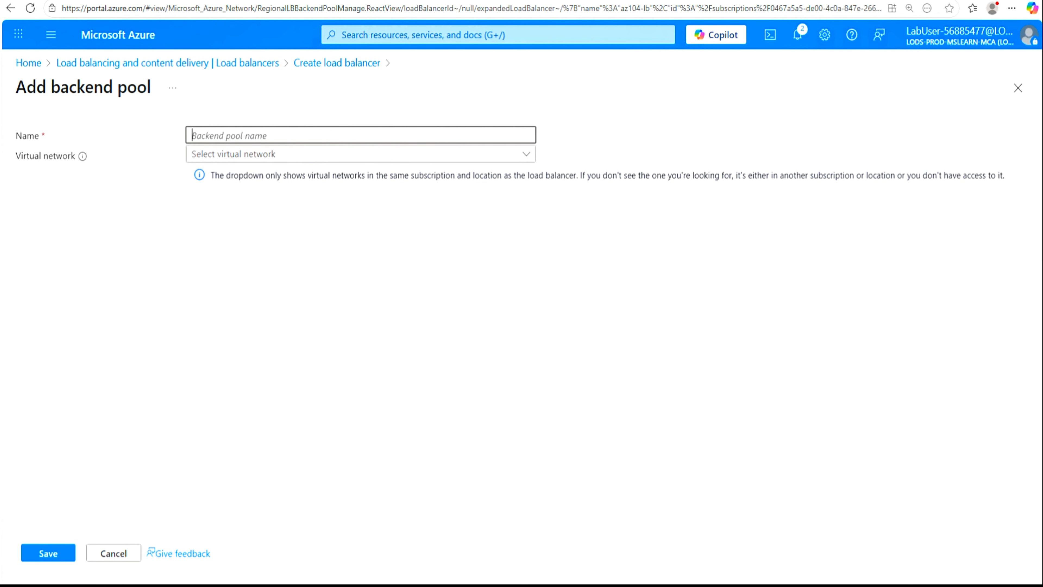
text(az104-be)
click(525, 160)
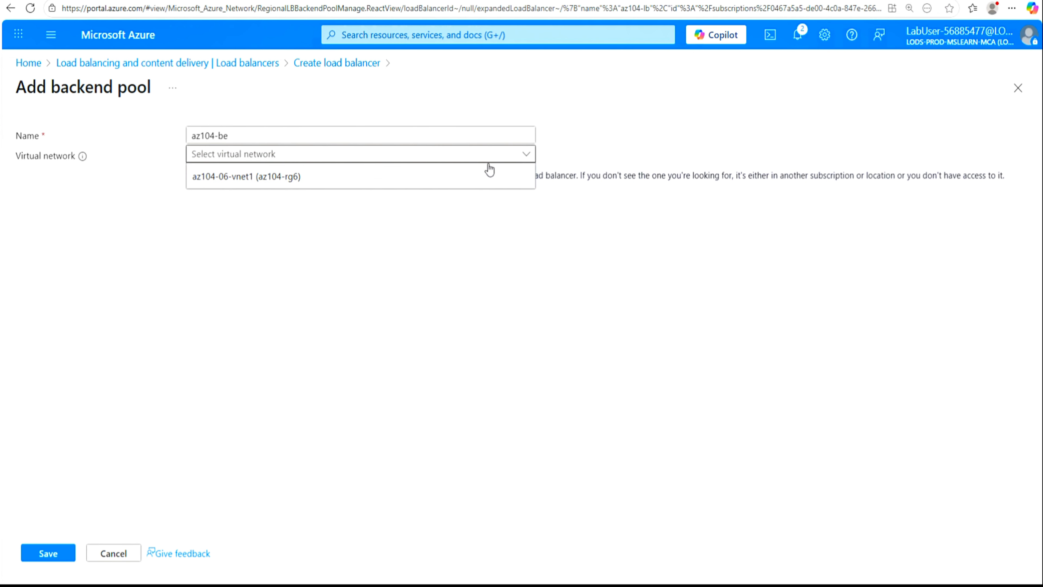
click(271, 180)
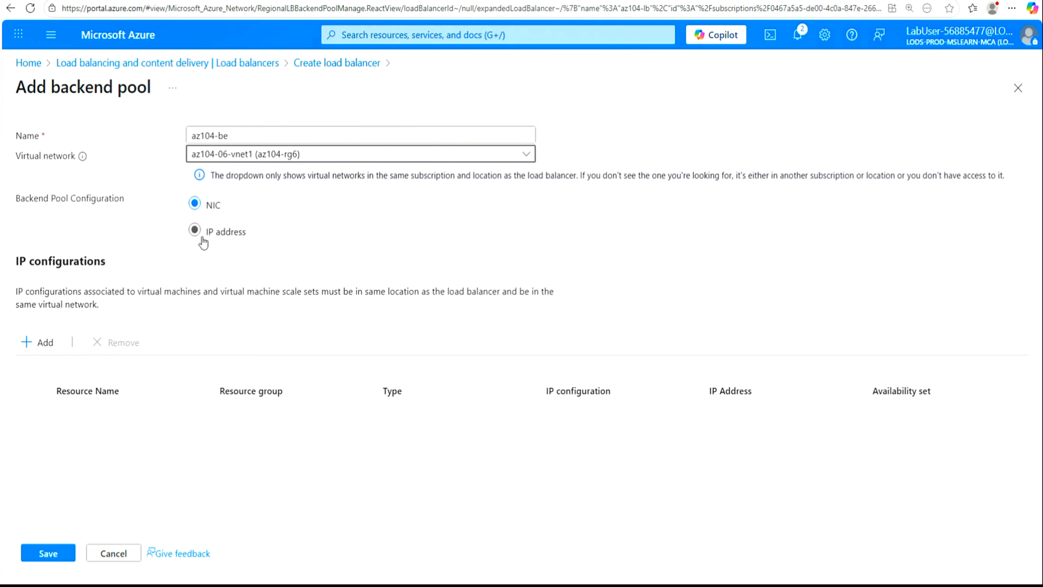
Add the IP configurations of az104-06-vm0 and az104-06-vm1 to the backend pool and save the pool
click(45, 345)
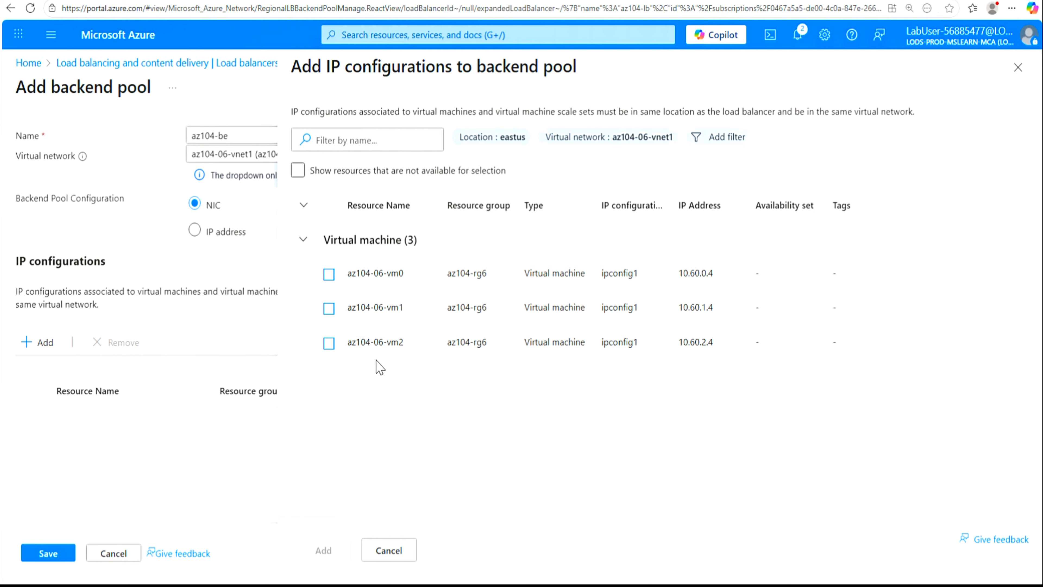
click(329, 274)
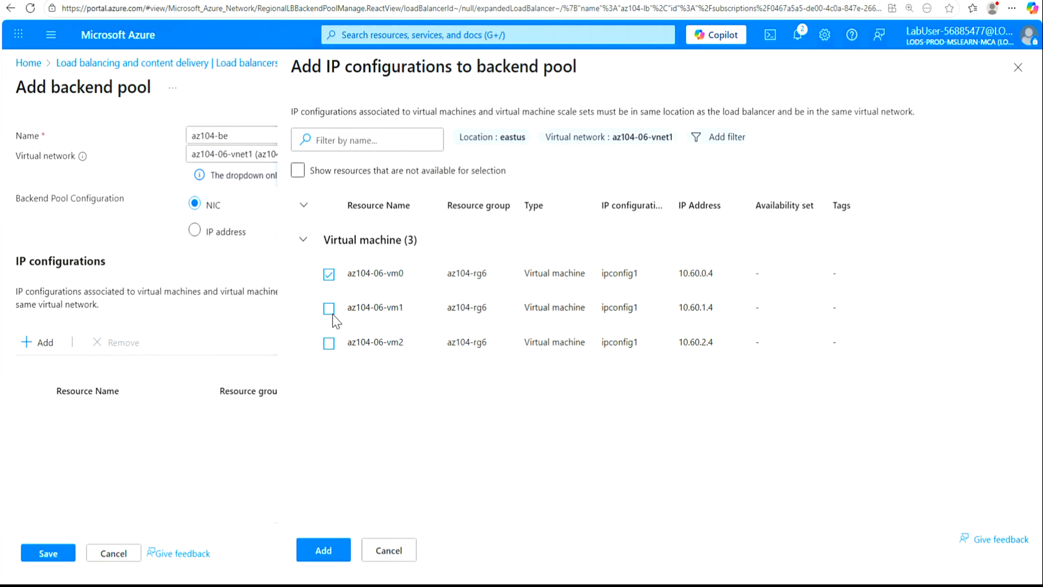
click(329, 309)
click(326, 553)
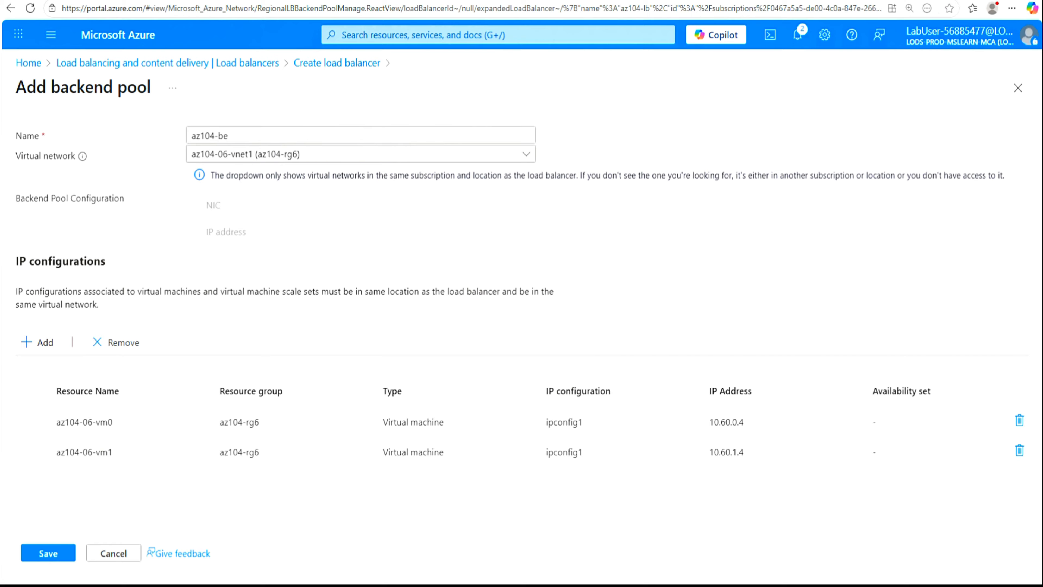
click(50, 559)
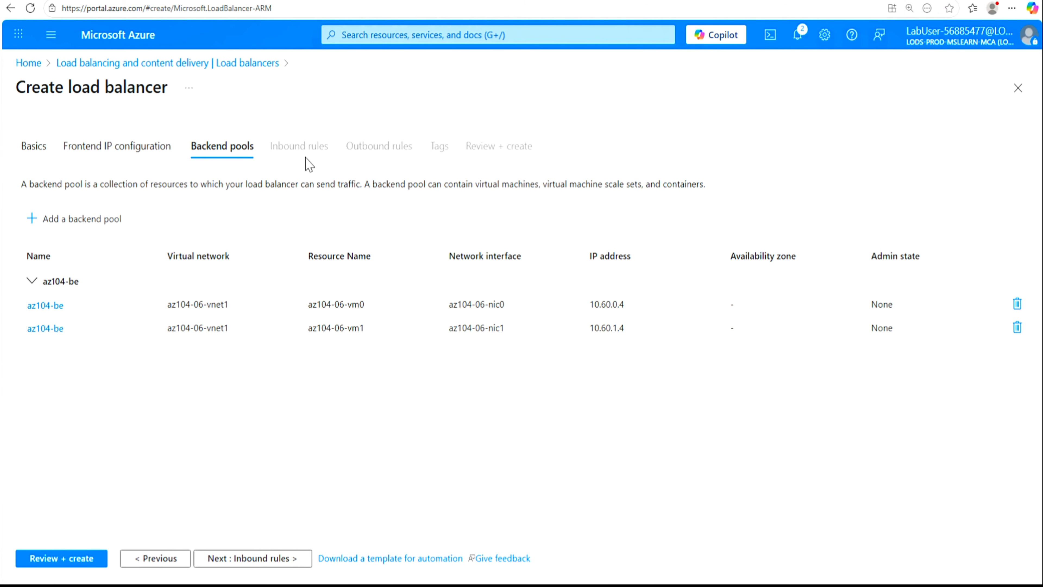
Continue without adding inbound rules, outbound rules or tags, and create the load balancer once its settings are validated
click(250, 559)
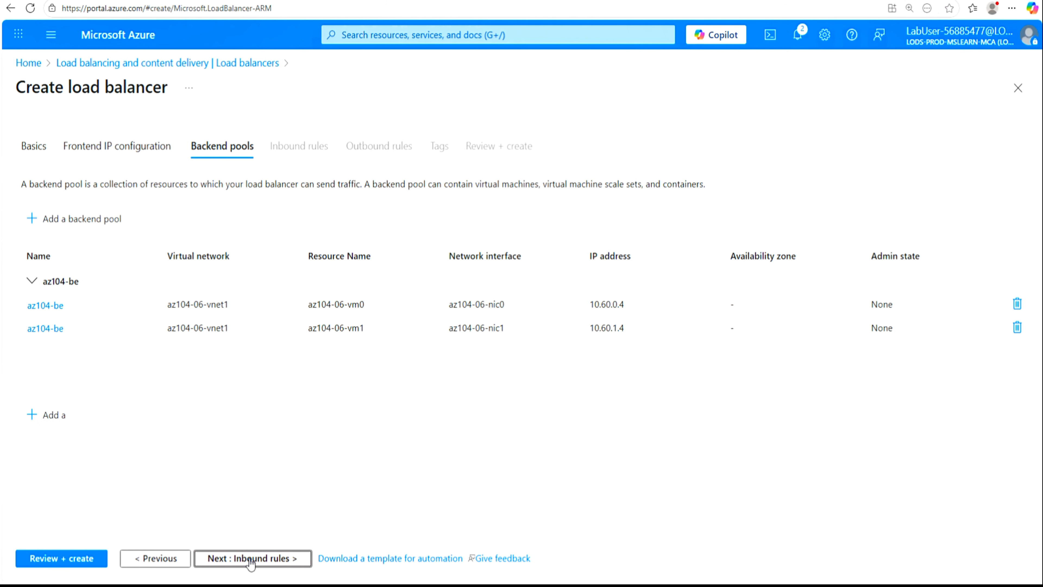
click(251, 558)
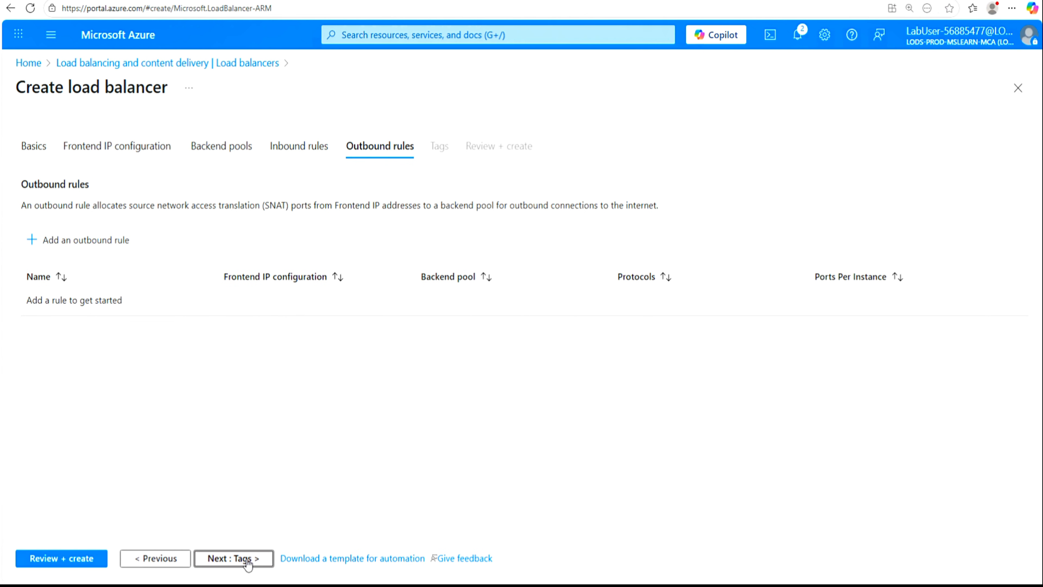
click(247, 563)
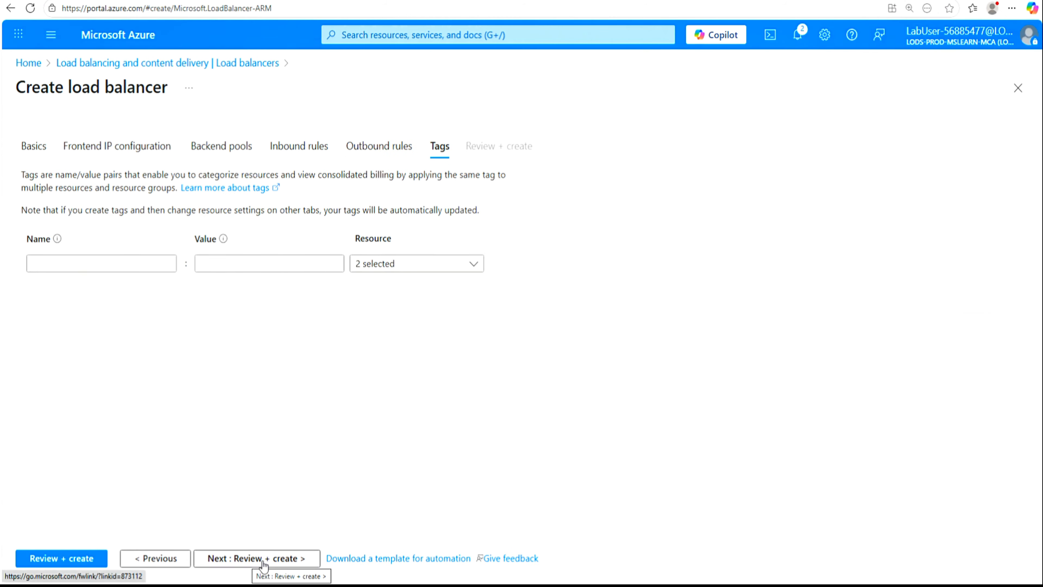
click(258, 565)
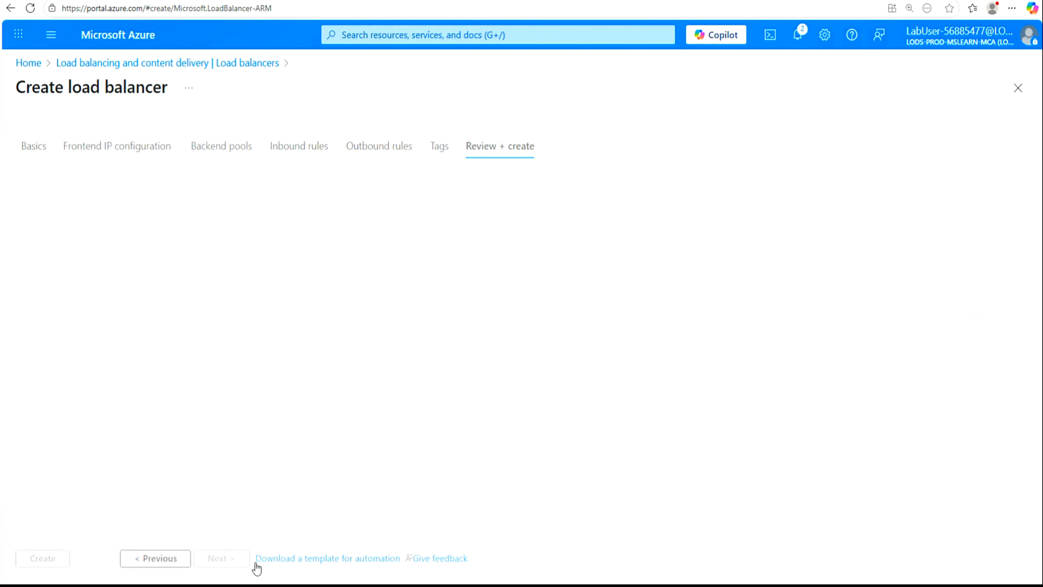
click(43, 559)
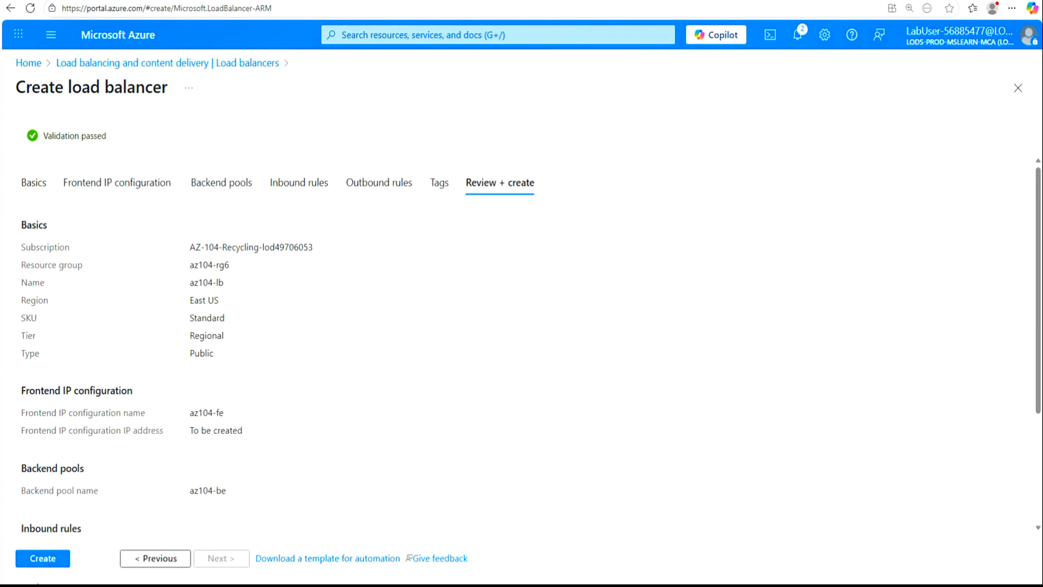
click(48, 559)
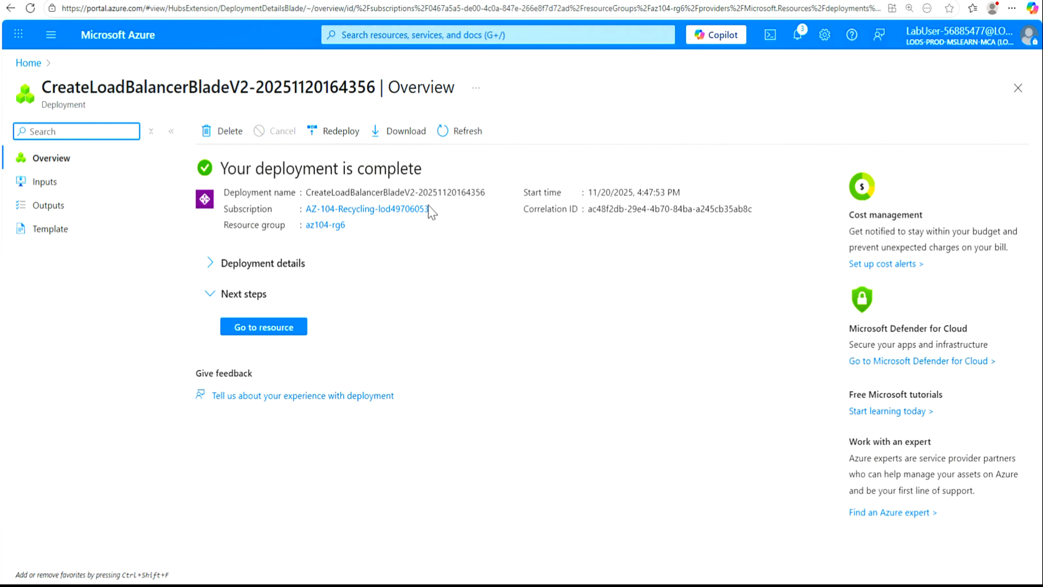
Open the deployed load balancer and start a new load balancing rule named az104-lbrule
click(264, 328)
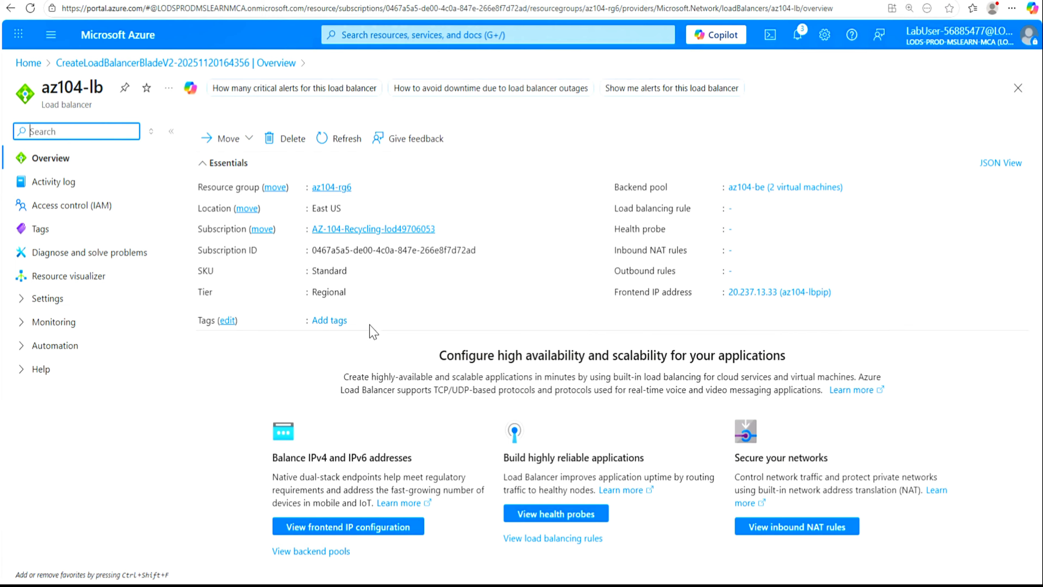
click(22, 303)
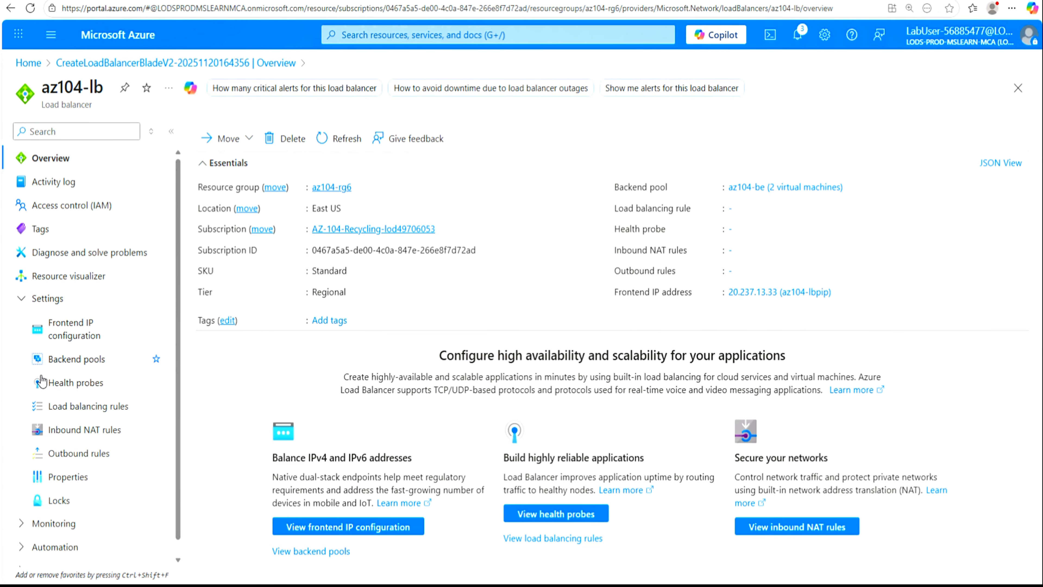
click(77, 406)
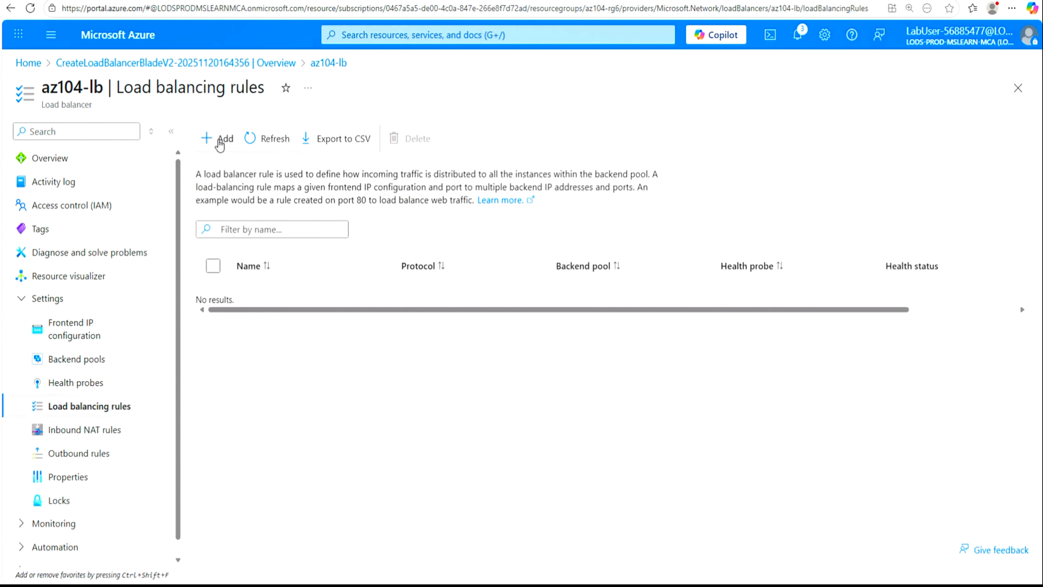
click(220, 142)
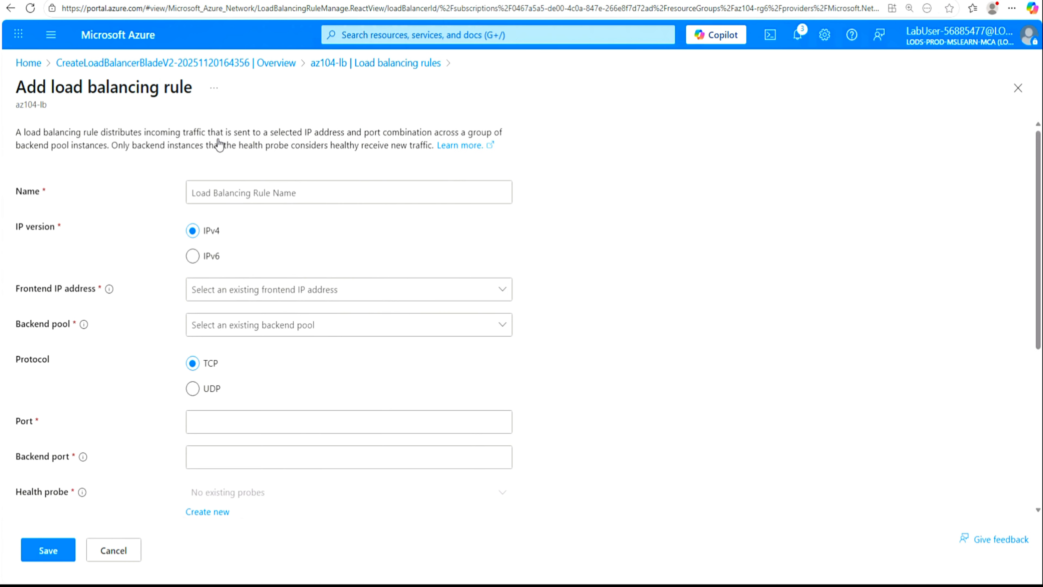
click(233, 197)
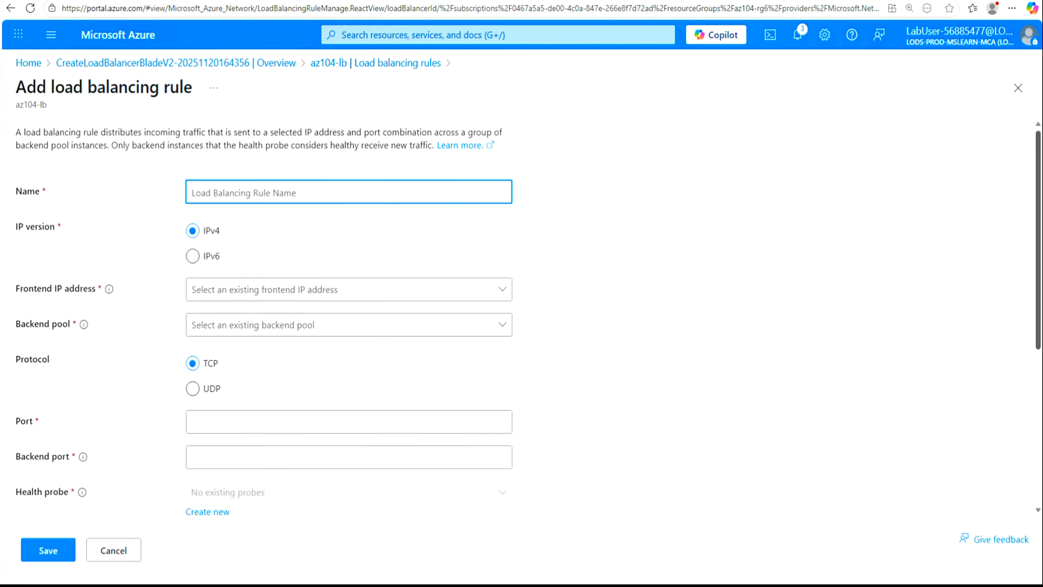
text(az104-lbrule)
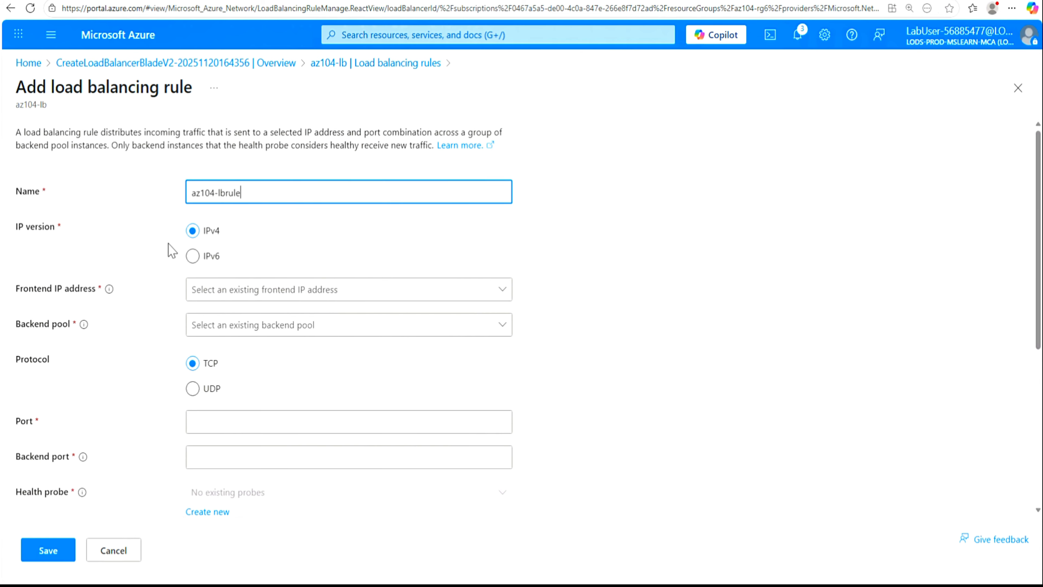
Assign the az104-fe frontend IP address and the az104-be backend pool to the load balancing rule
scroll(713, 258, down, 3)
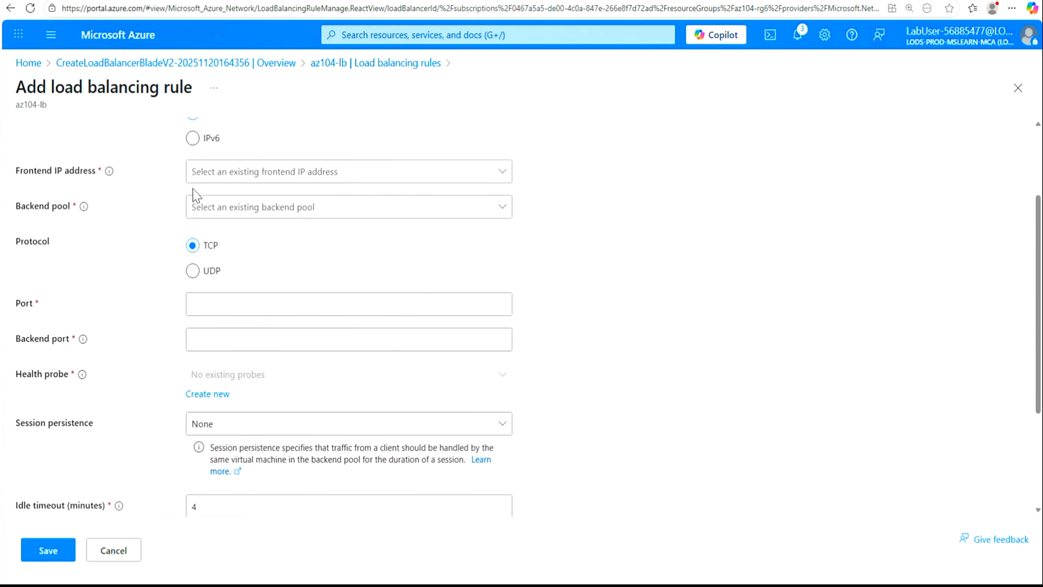
click(289, 174)
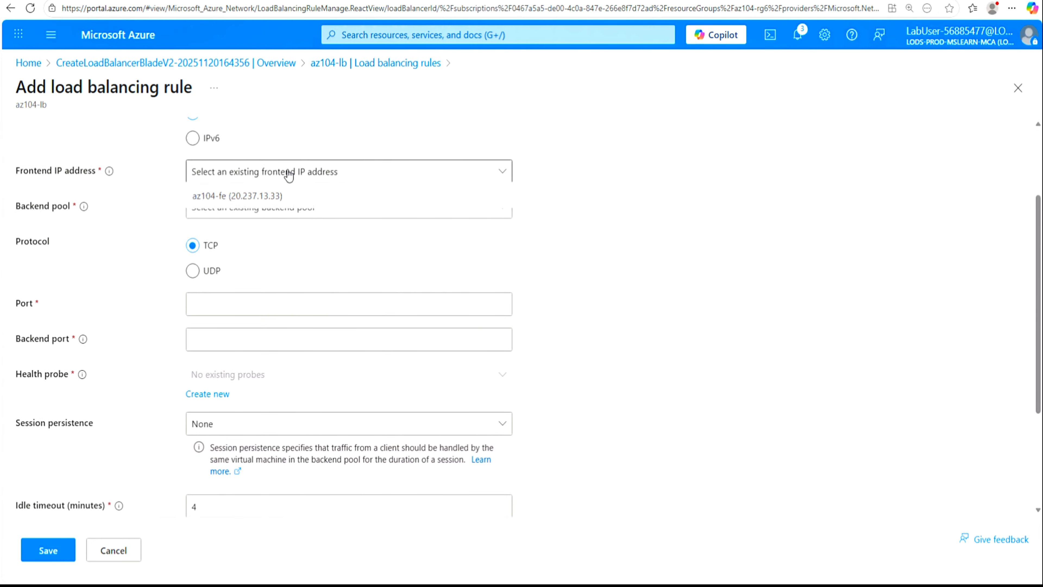
click(251, 202)
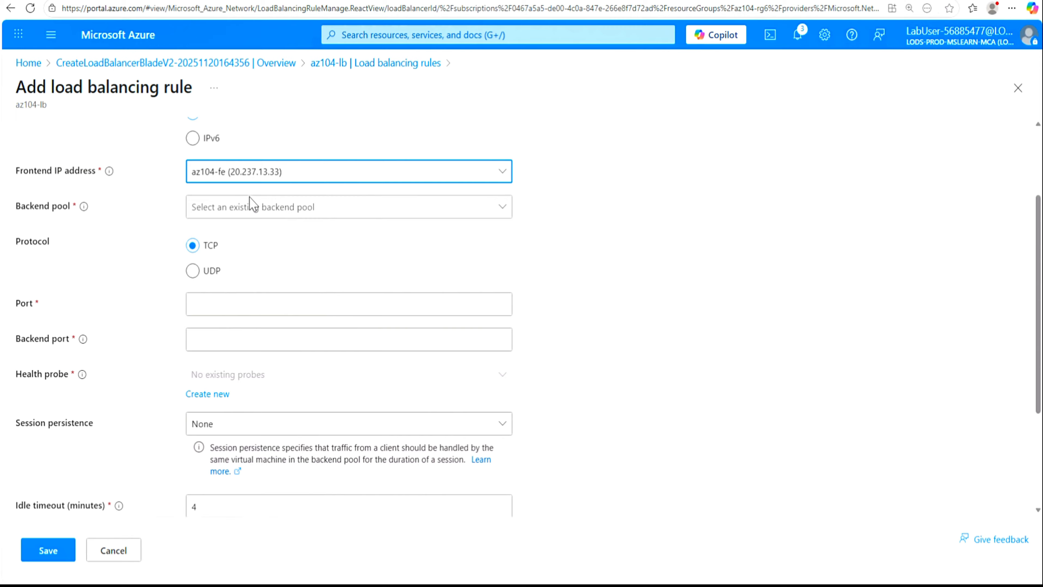
click(292, 209)
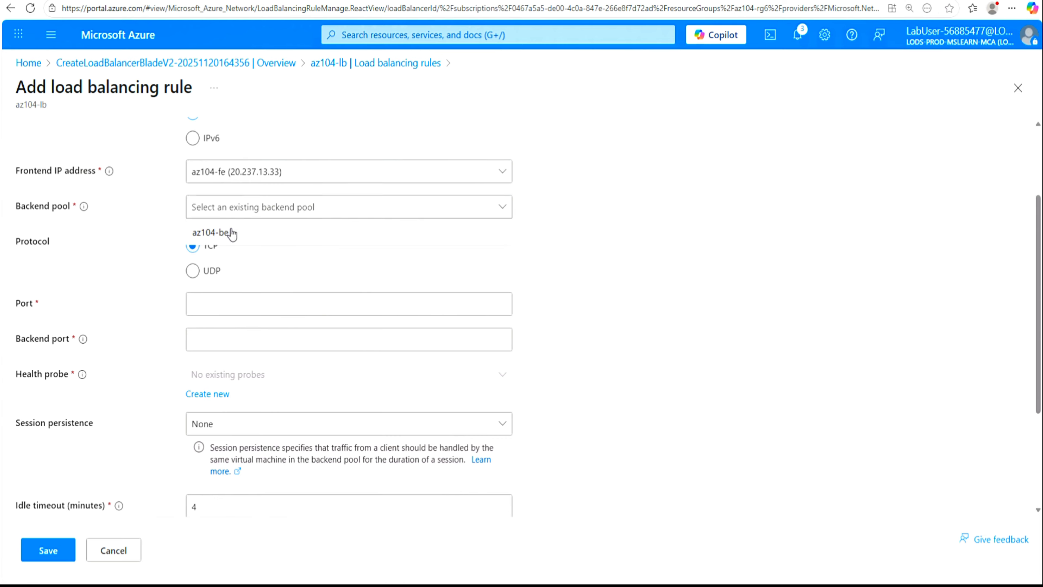
click(259, 235)
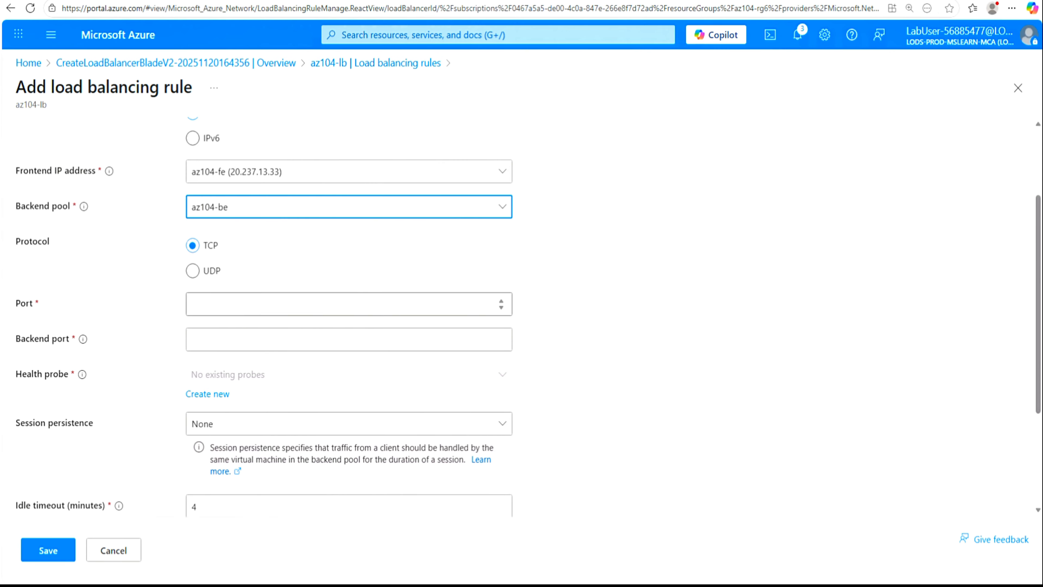
Set both the port and the backend port of the load balancing rule to 80
click(218, 303)
text(80)
click(384, 340)
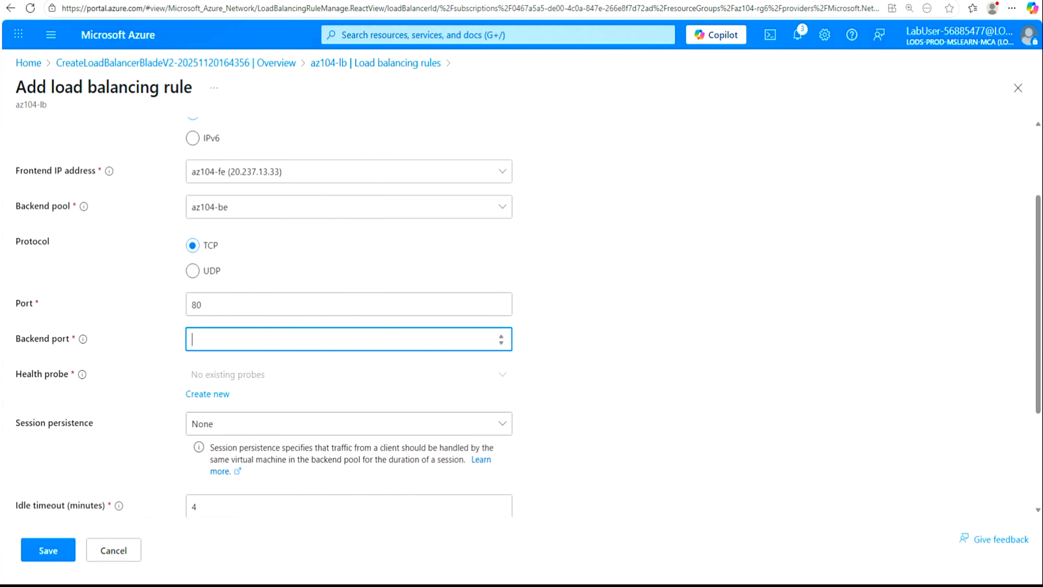
text(80)
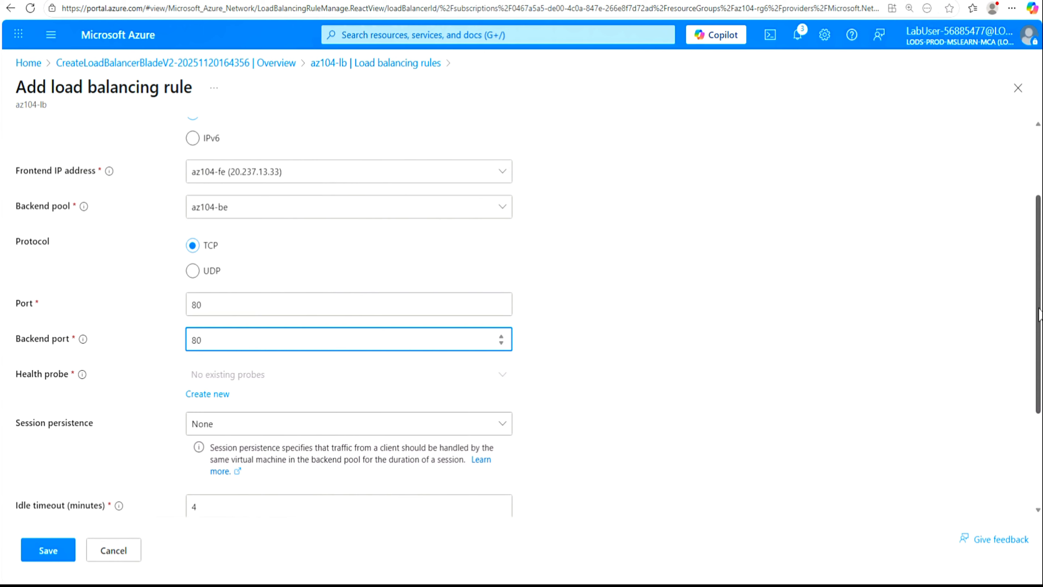
Create a health probe named az104-hp for the rule, keeping the default TCP protocol, port 80 and 5-second interval
scroll(616, 288, down, 2)
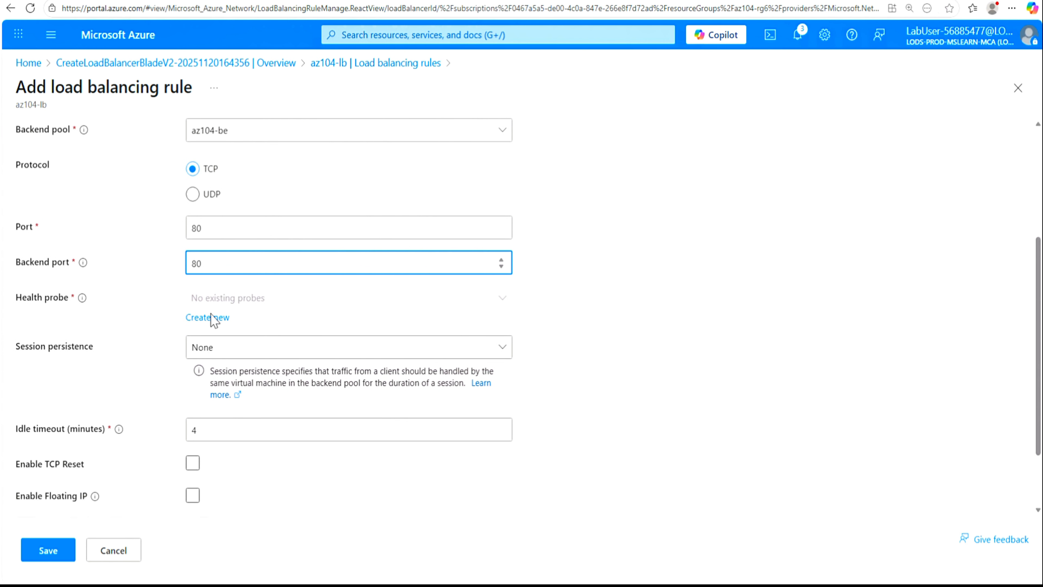
click(210, 317)
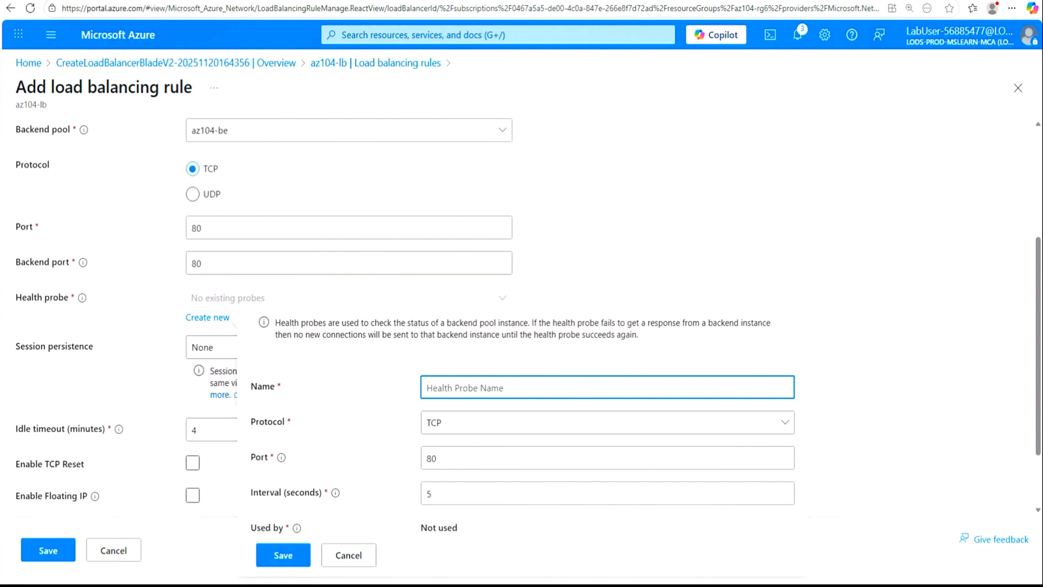
text(az104-hp)
click(286, 556)
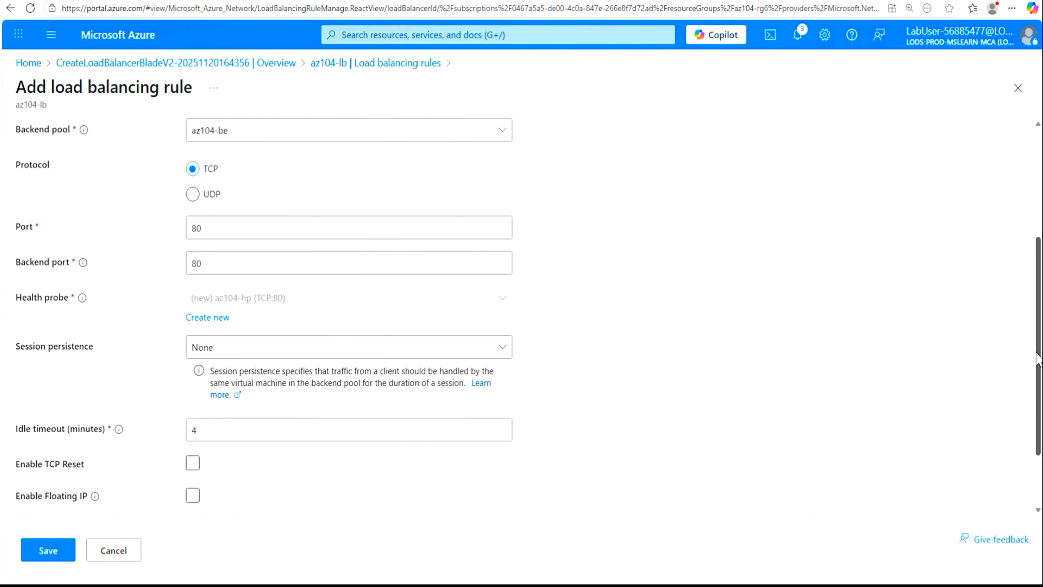
Save the load balancing rule with the recommended outbound SNAT option and dismiss the notification
scroll(1038, 366, down, 2)
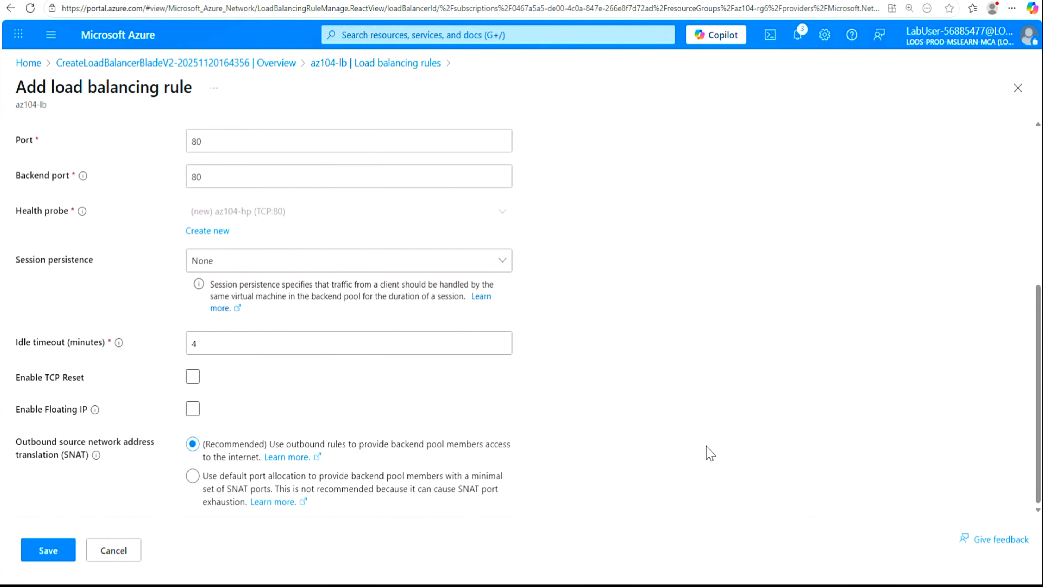
click(48, 550)
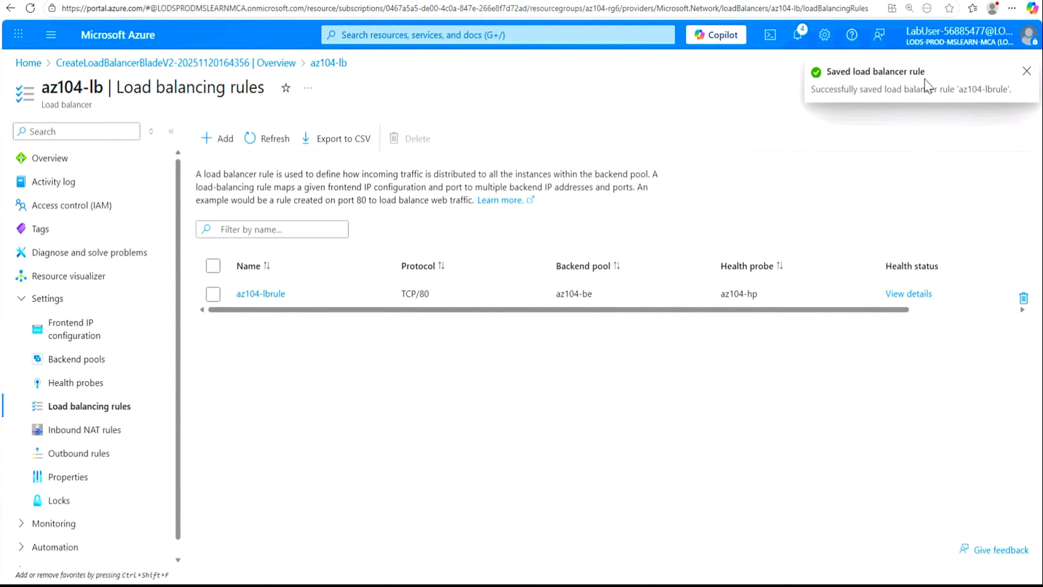
click(1027, 73)
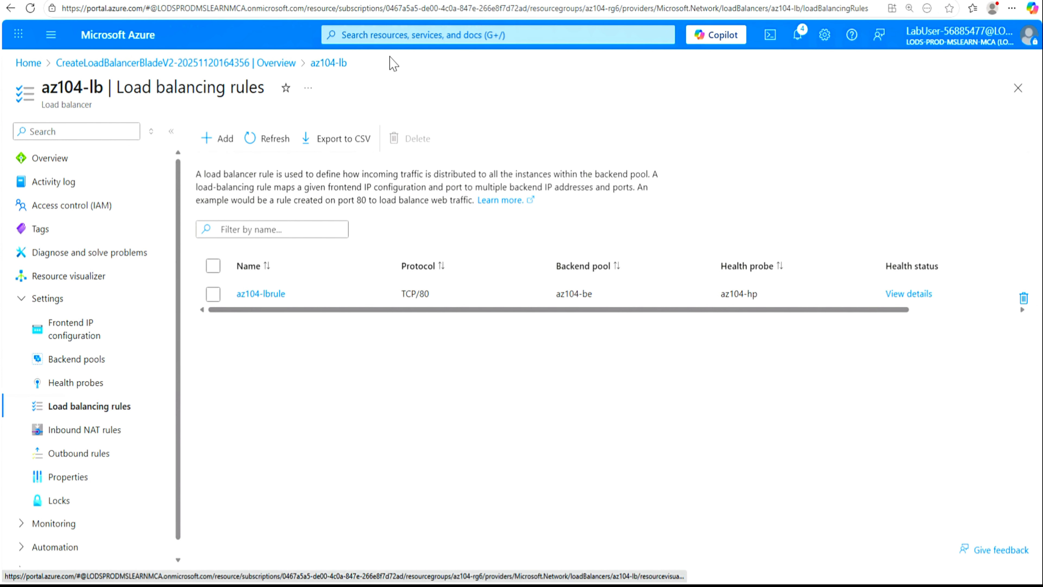
Copy the load balancer's frontend IP address and load only the address 20.237.13.33 in a new browser tab to test it
click(79, 328)
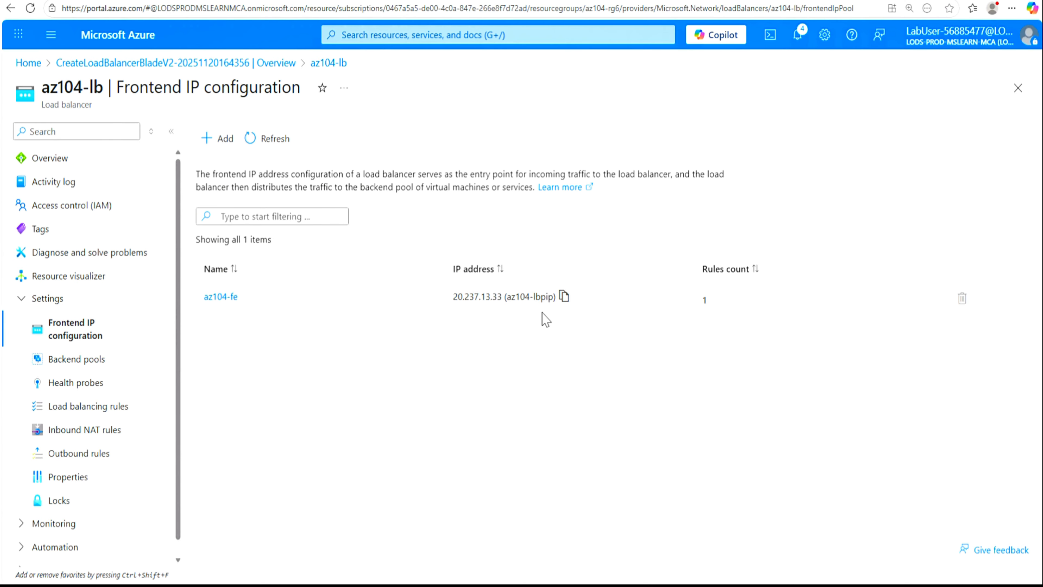
click(564, 297)
key(ctrl+t)
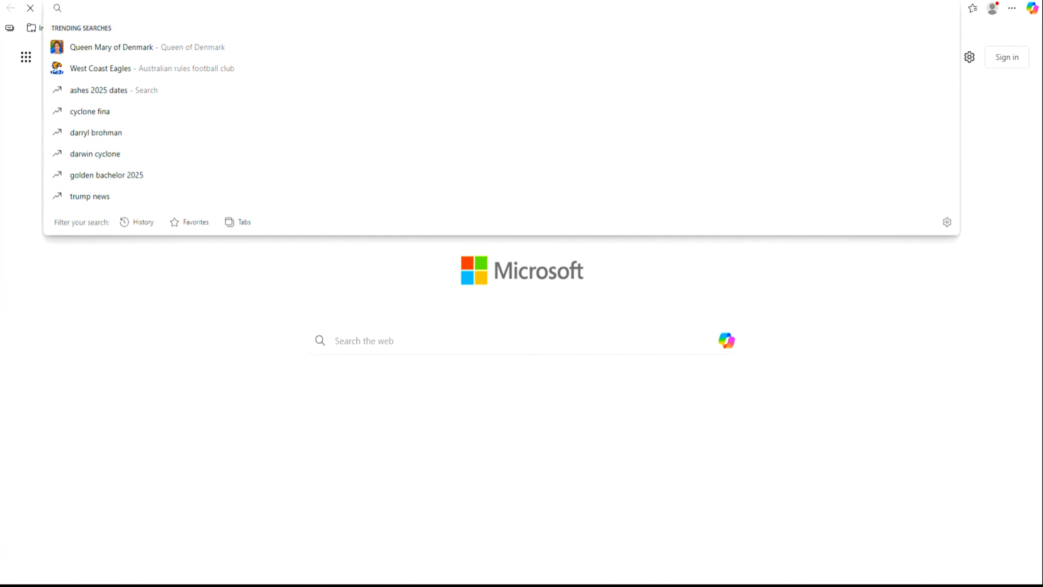
key(ctrl+v)
key(BackSpace)
key(BackSpace)
key(BackSpace)
key(BackSpace)
key(BackSpace)
key(BackSpace)
key(BackSpace)
key(BackSpace)
key(BackSpace)
key(BackSpace)
key(BackSpace)
key(BackSpace)
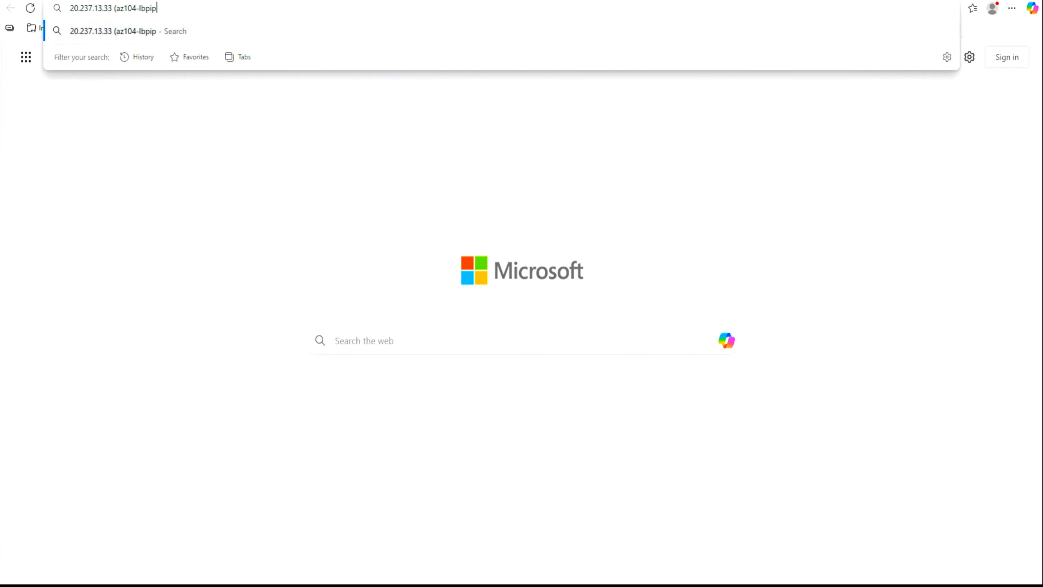
key(BackSpace)
key(BackSpace)
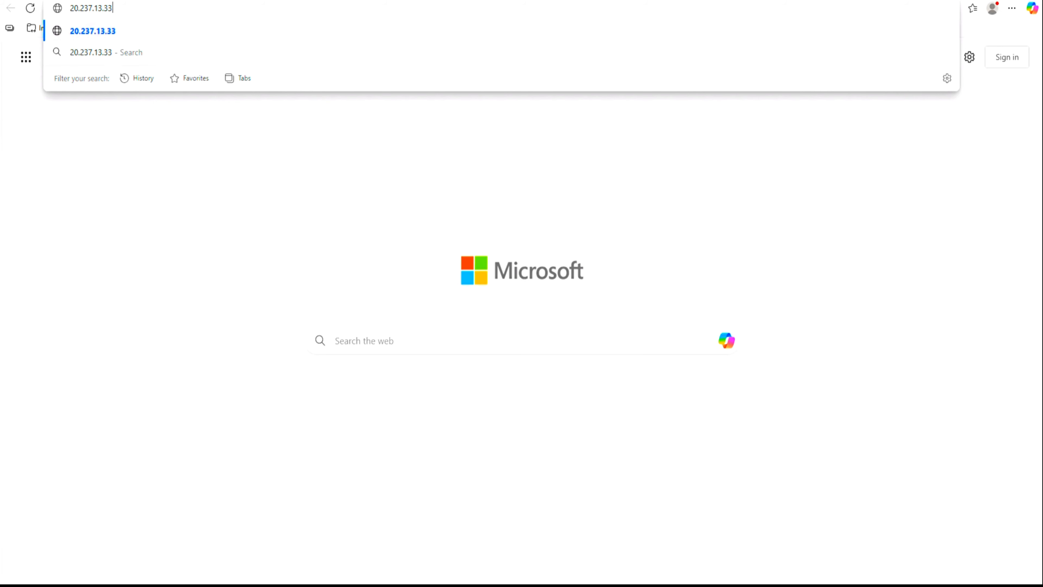
key(Return)
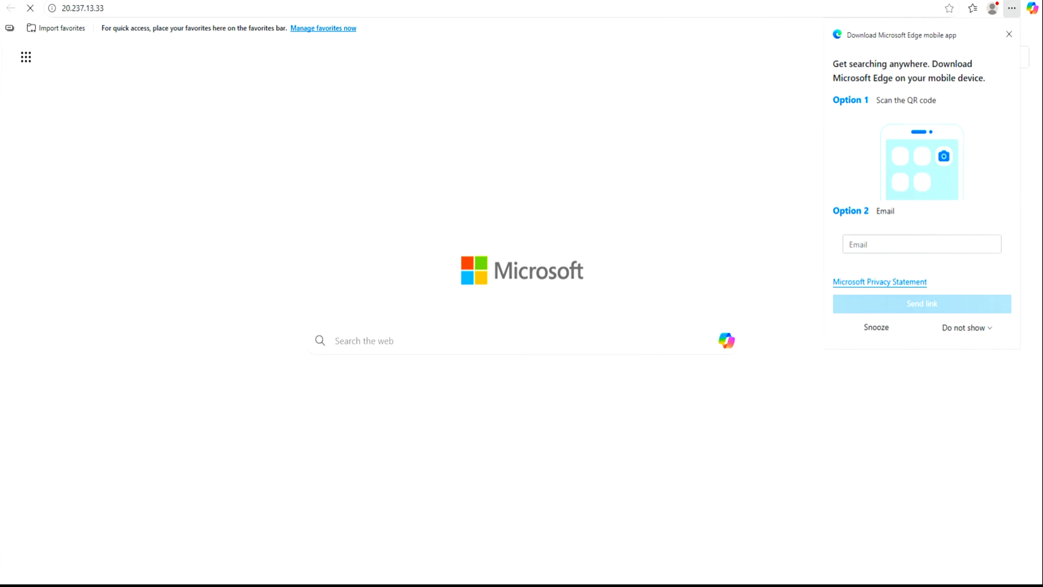
click(1009, 36)
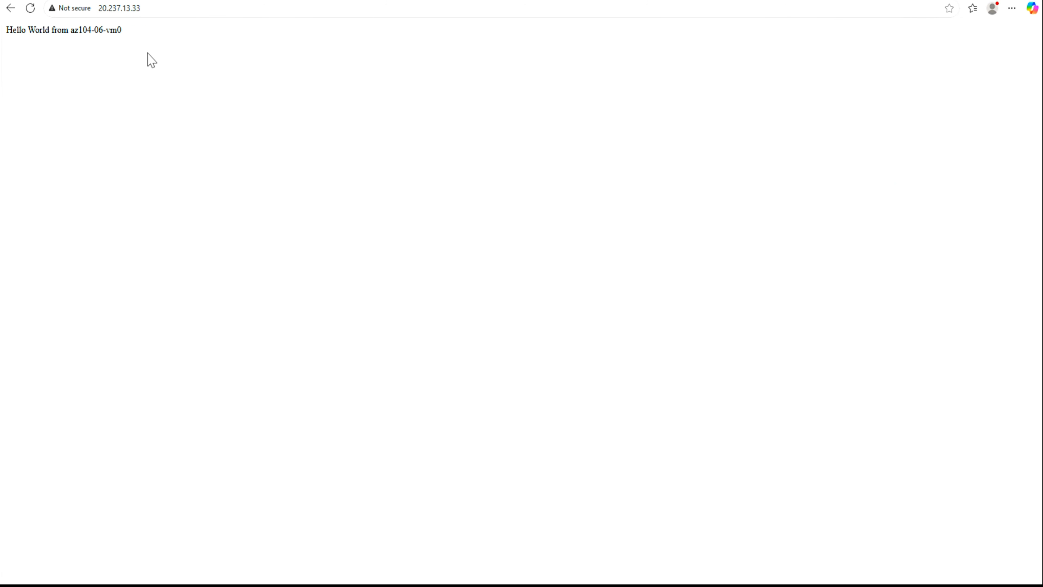
Reload the test page at 20.237.13.33 and show the browser options for opening a new window
drag(141, 8, 97, 8)
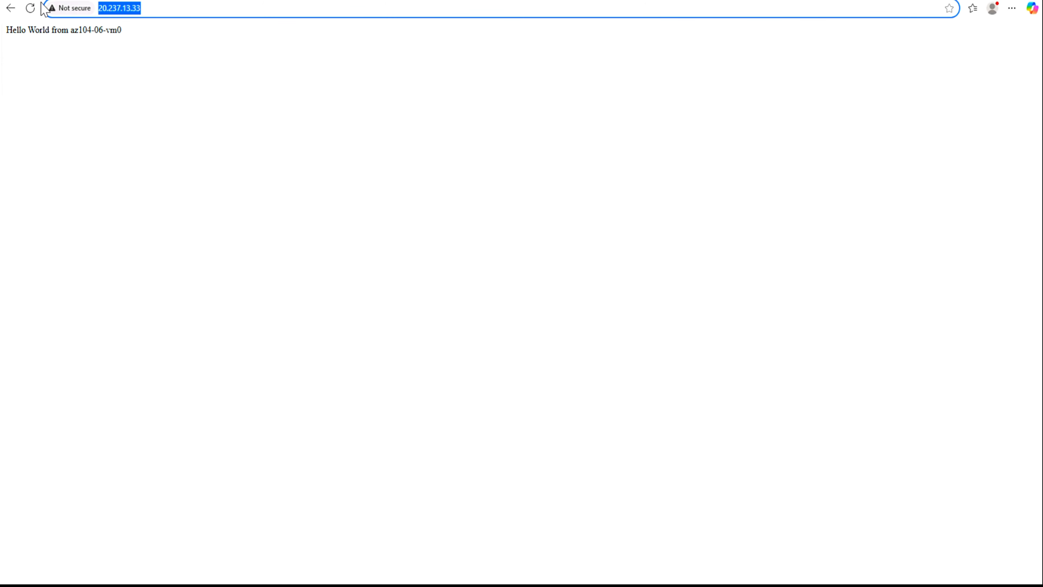
click(31, 8)
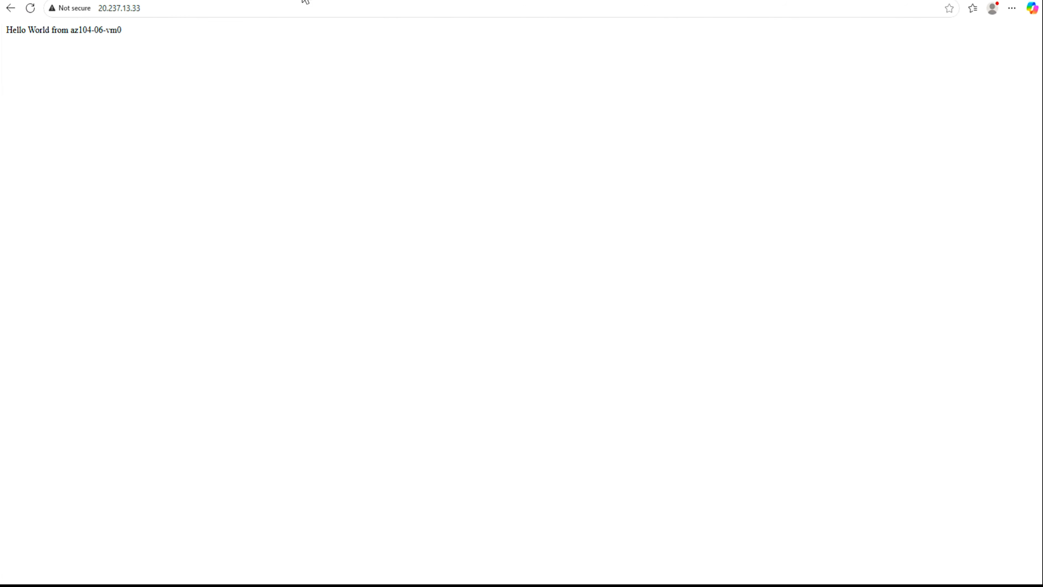
click(1012, 8)
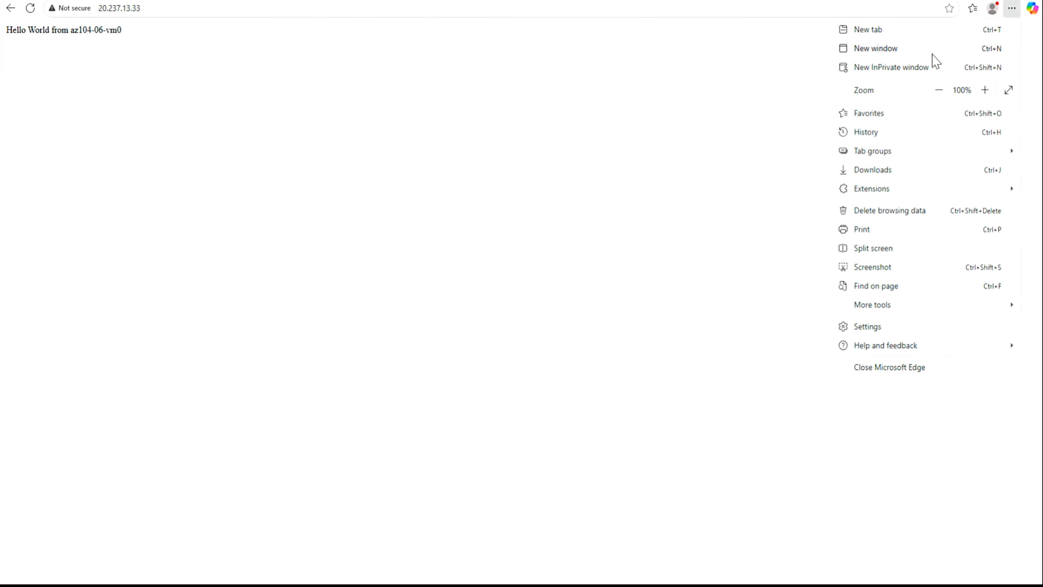
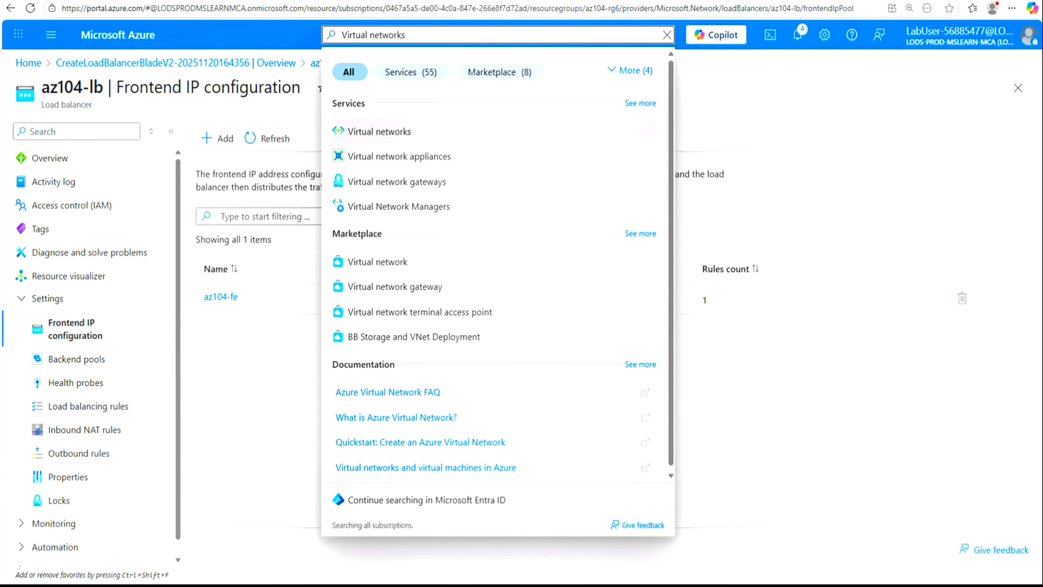
Open the subnet list of the virtual network az104-06-vnet1 in the Azure portal
click(385, 133)
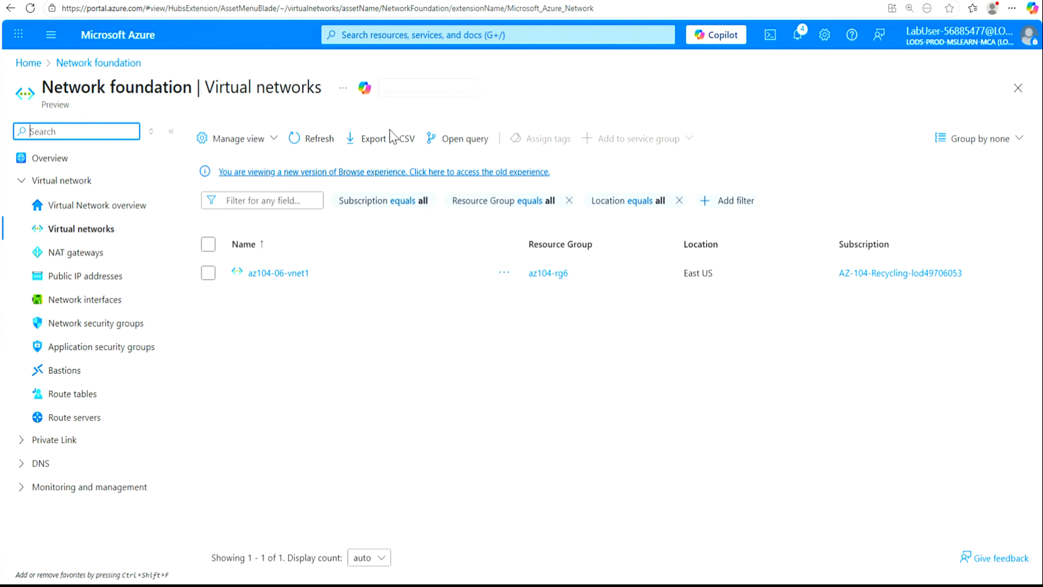
click(279, 274)
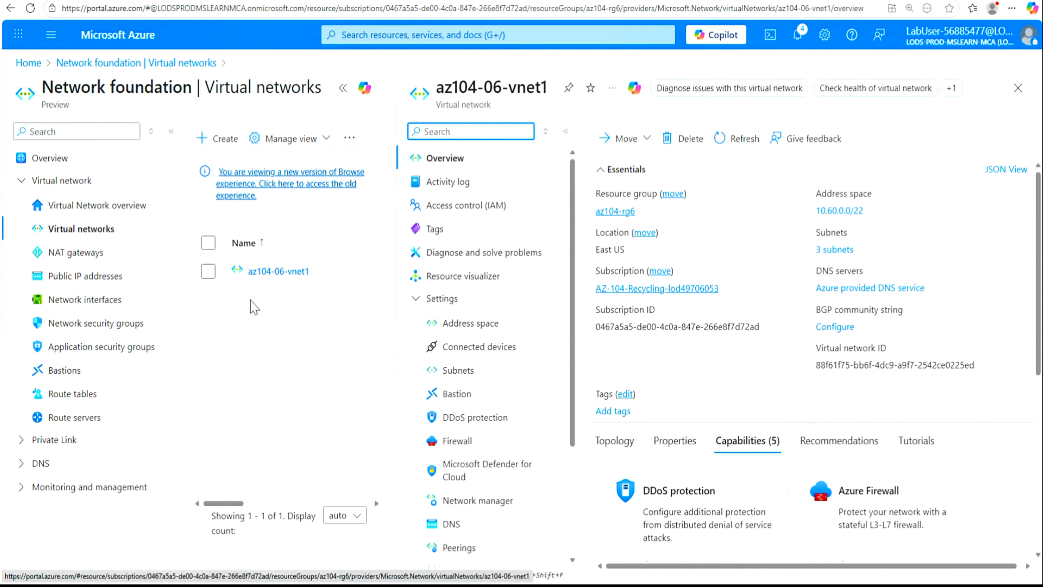
click(343, 91)
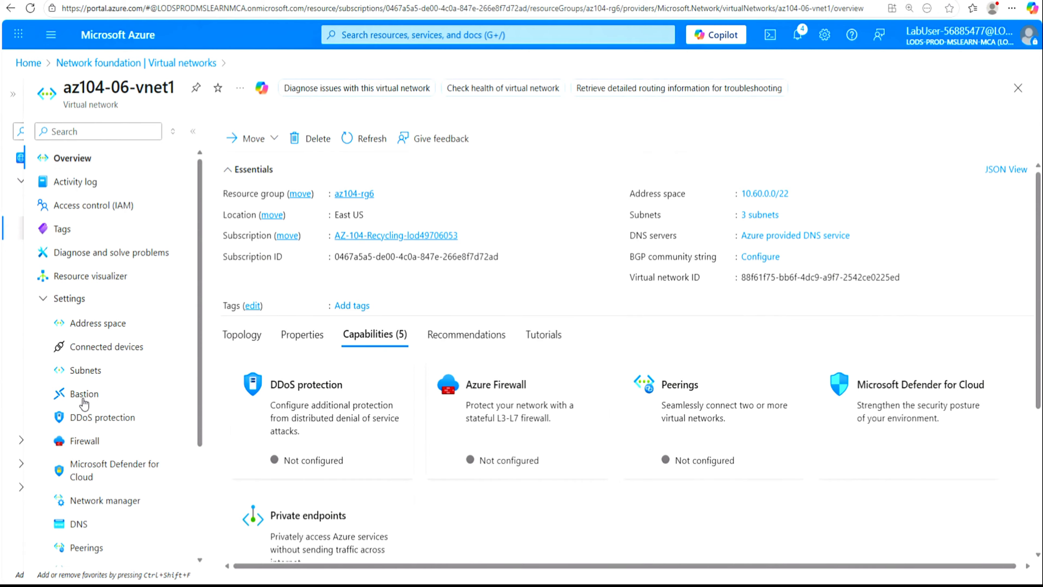
click(93, 371)
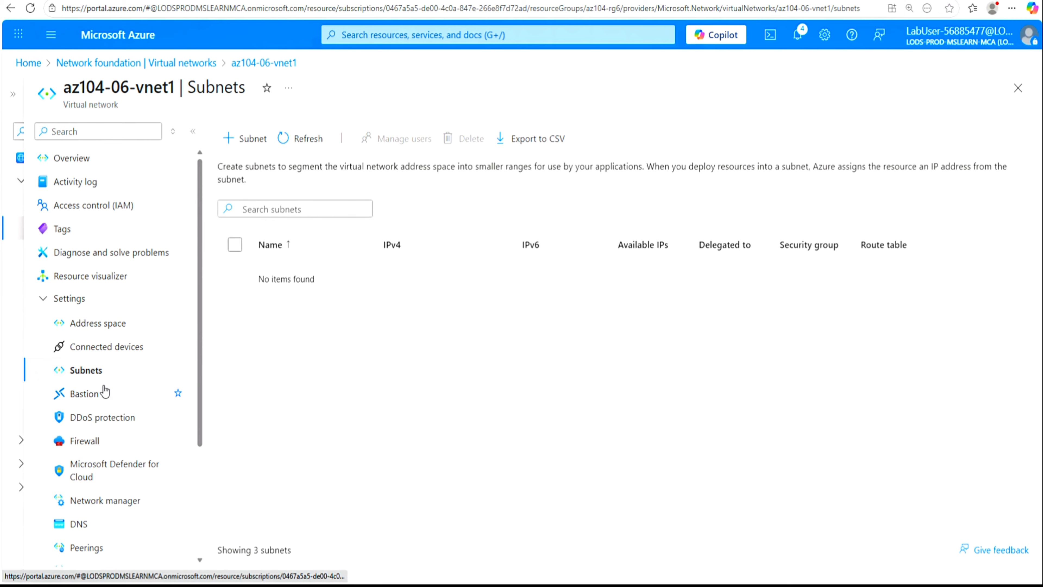
Start a new subnet in az104-06-vnet1 named subnet-appgw with the starting address 10.60.3.224
click(249, 142)
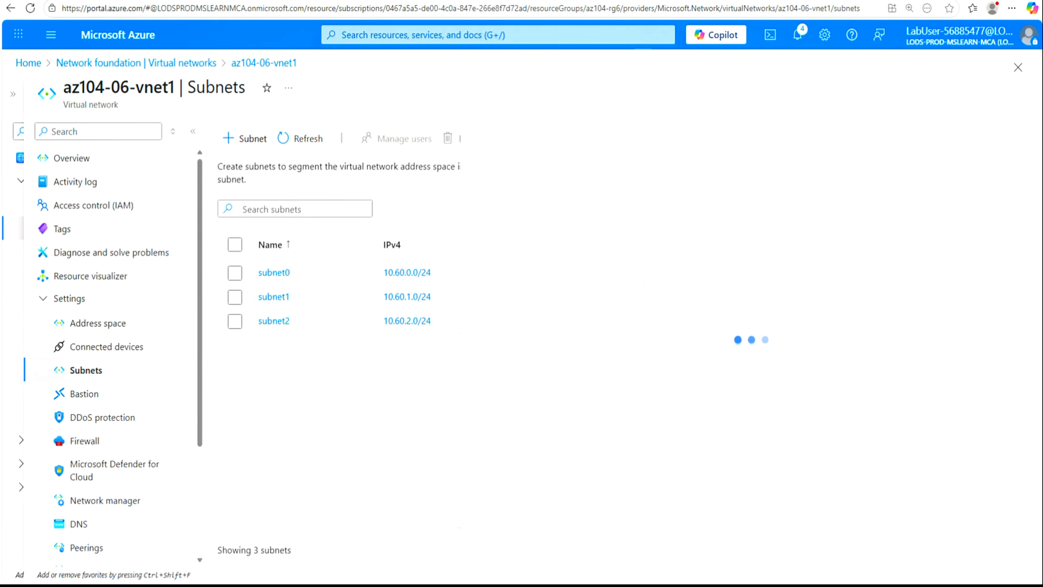
drag(685, 184, 649, 184)
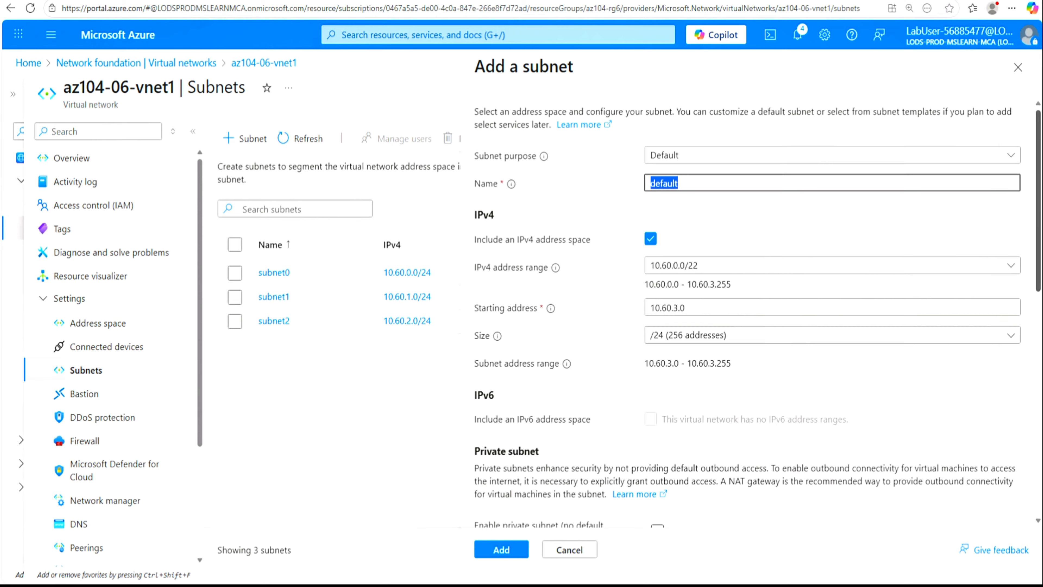
text(subnet-appgw)
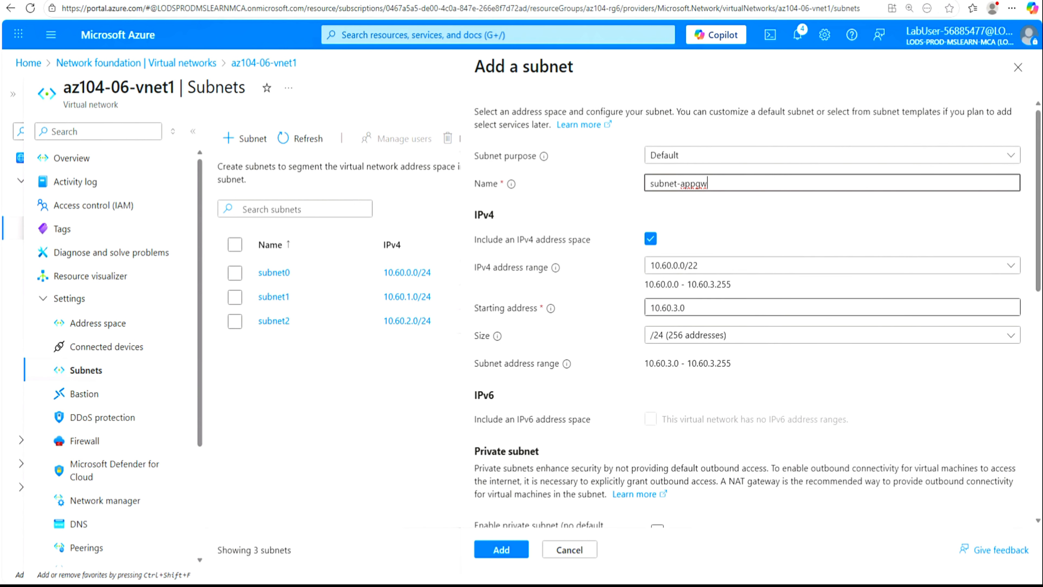
drag(722, 308, 646, 308)
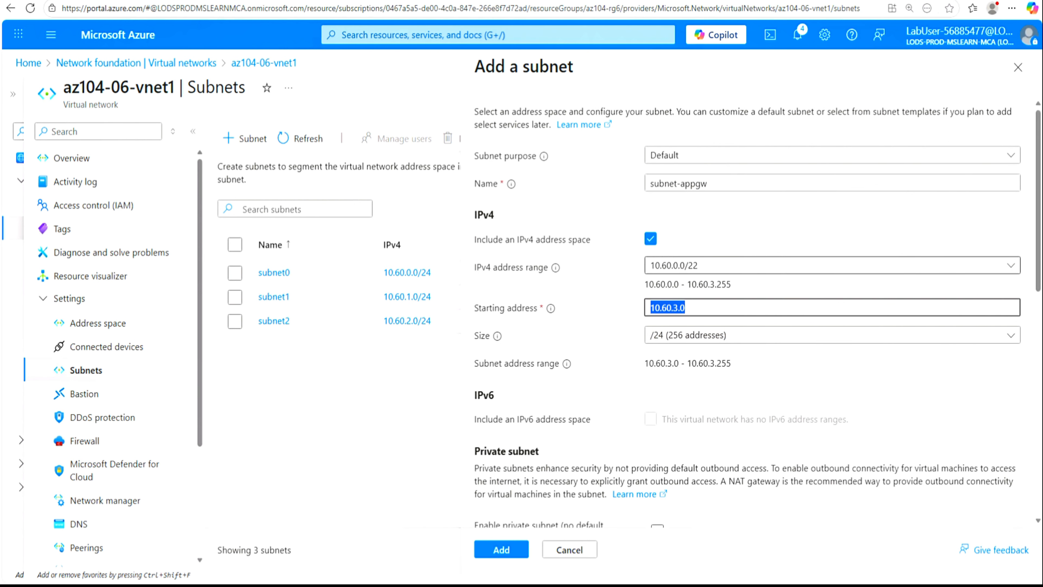
text(10.60.3.224)
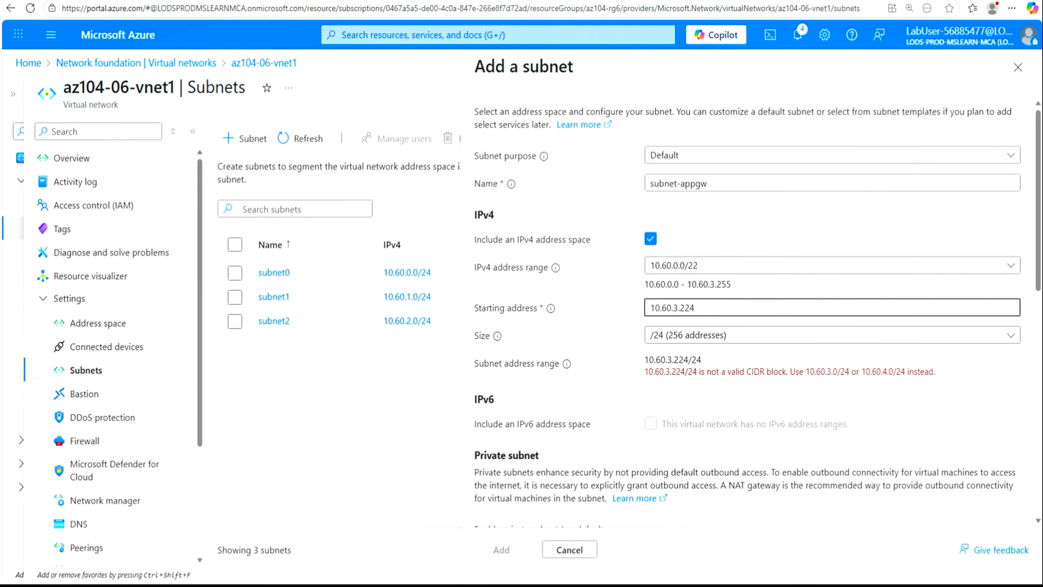
Set the subnet's size to /27 (32 addresses) and add it with the remaining settings at their defaults
click(1011, 338)
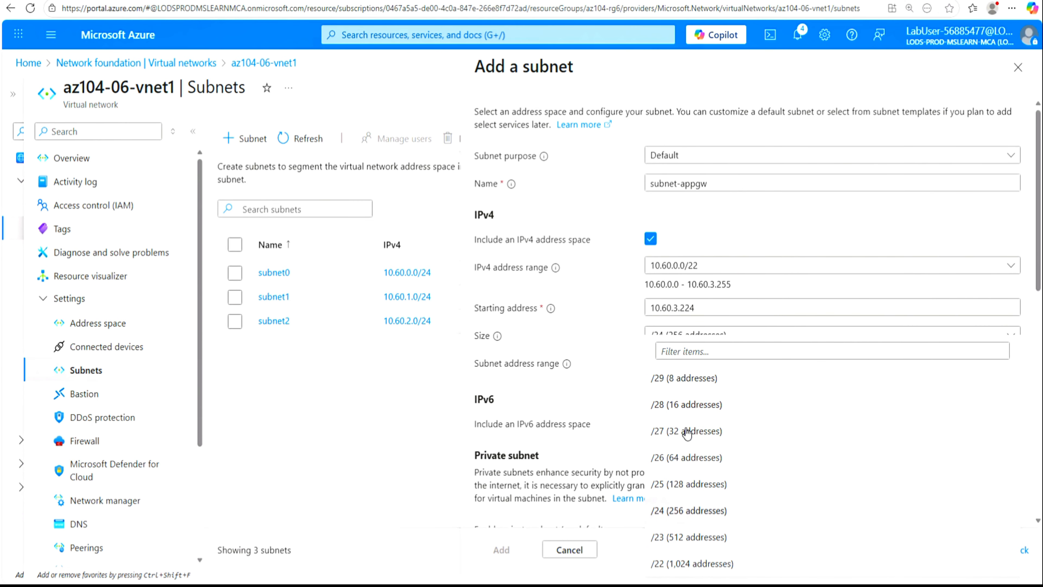
click(674, 434)
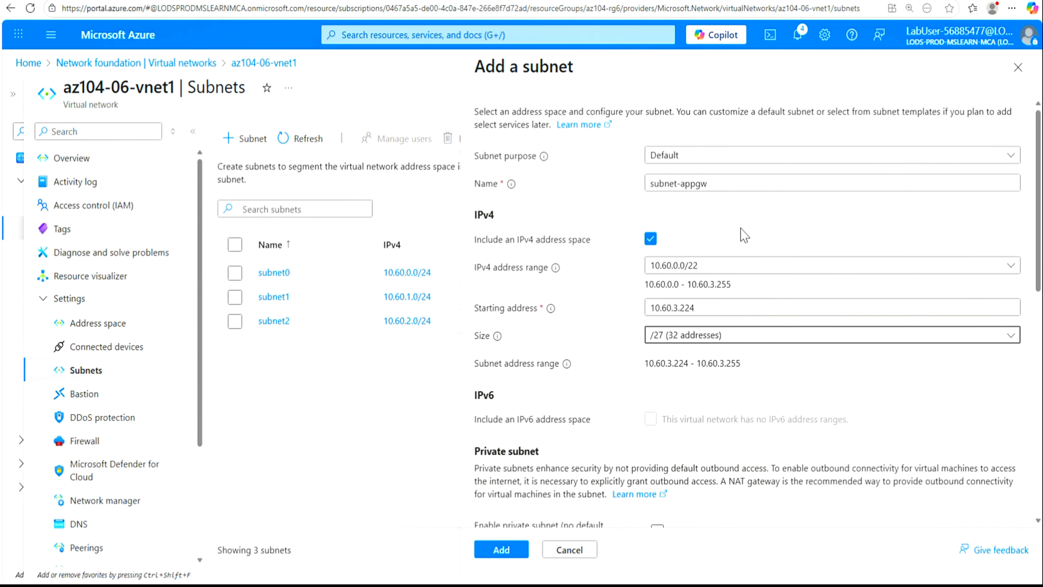
click(1002, 376)
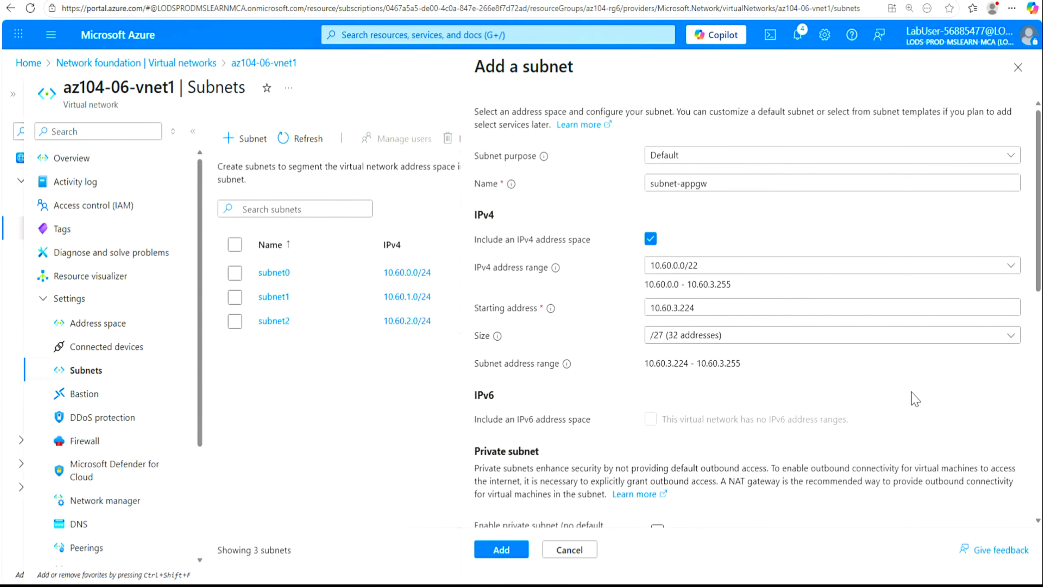
scroll(940, 406, down, 3)
scroll(941, 407, down, 5)
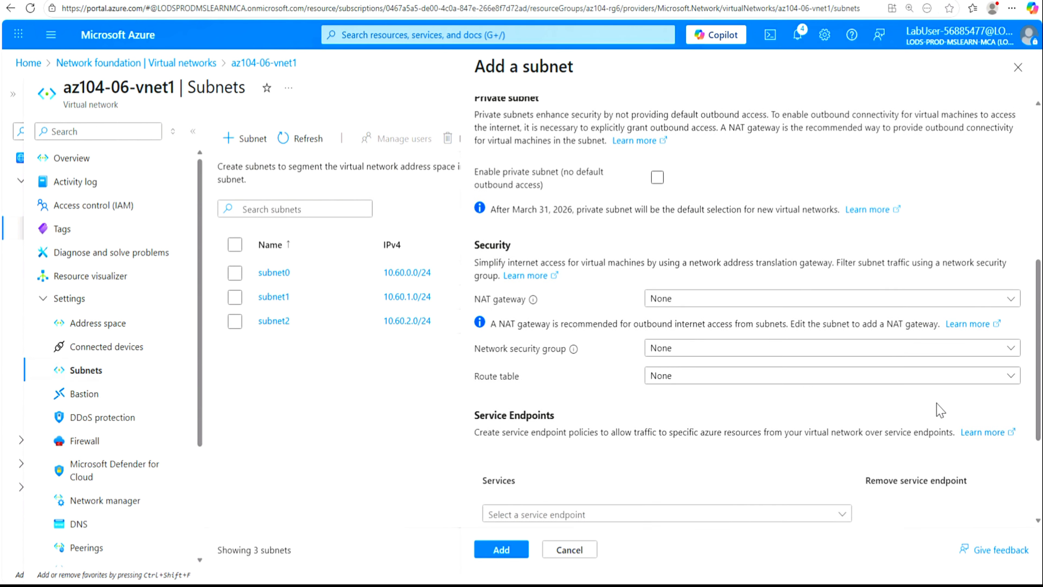
click(507, 550)
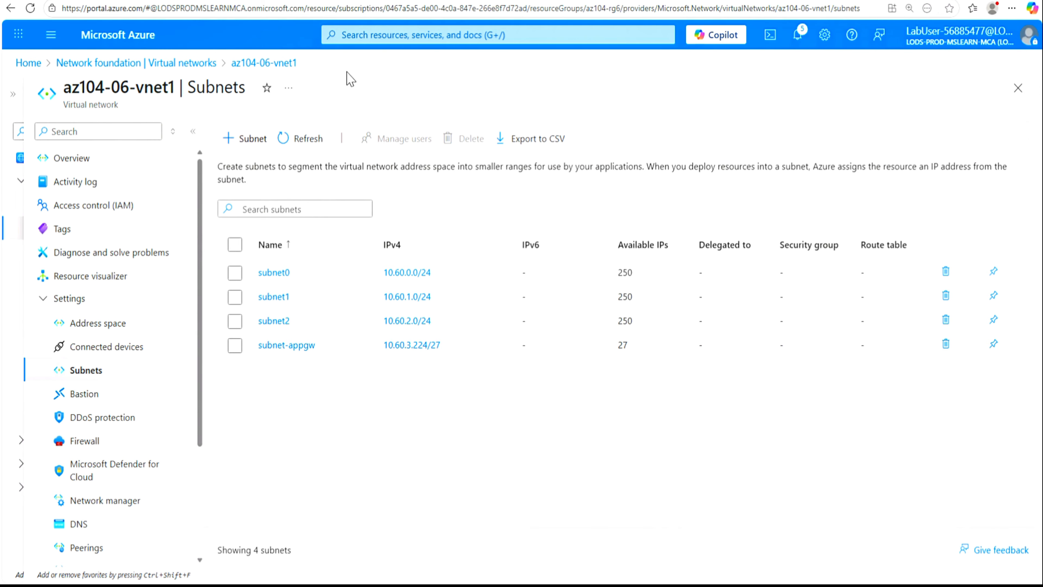
Search the portal for Application gateways and start creating a new Application Gateway for VM-based workloads
click(486, 35)
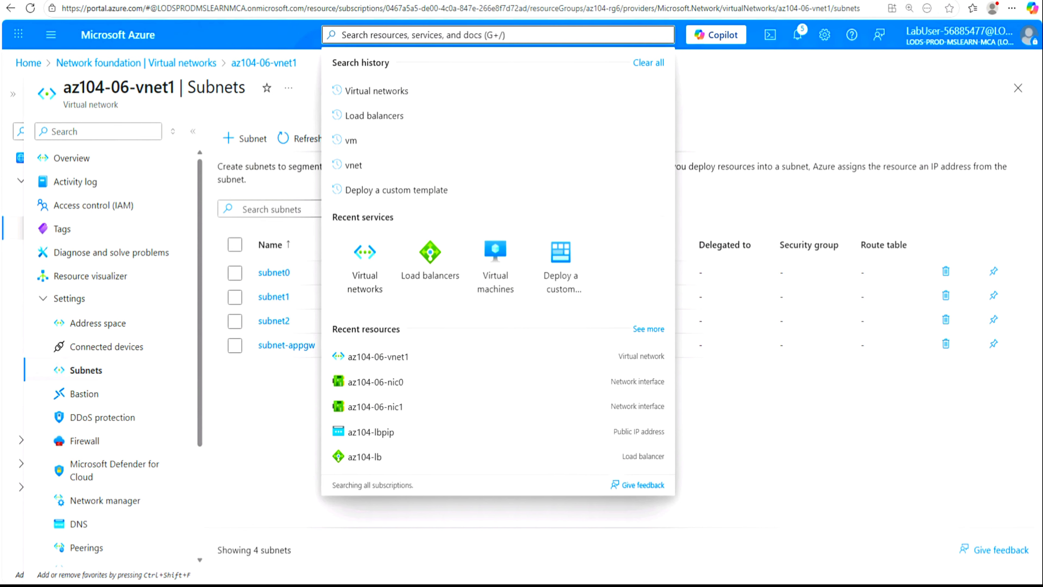
text(Application gateways)
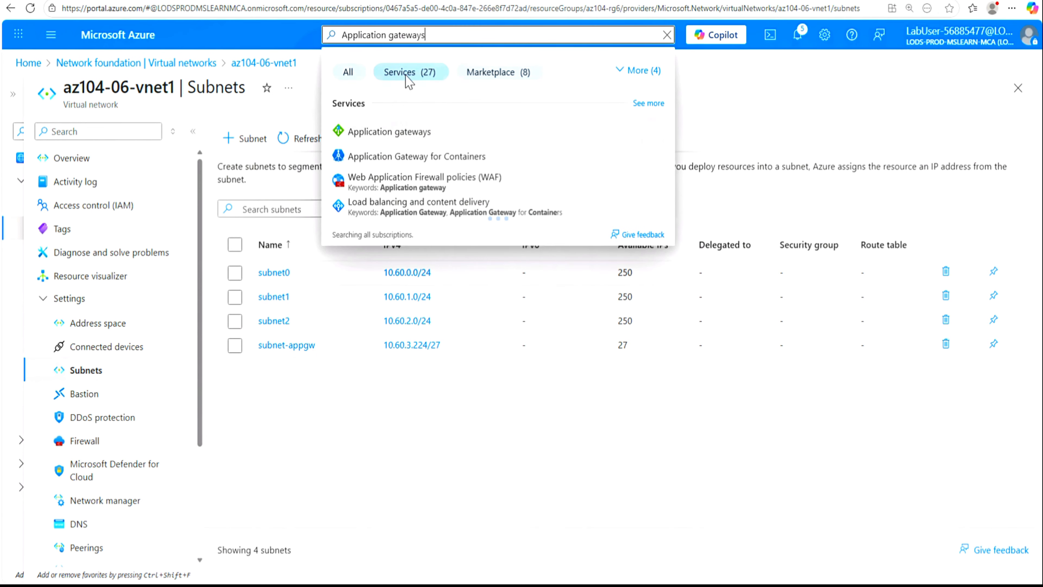
click(401, 133)
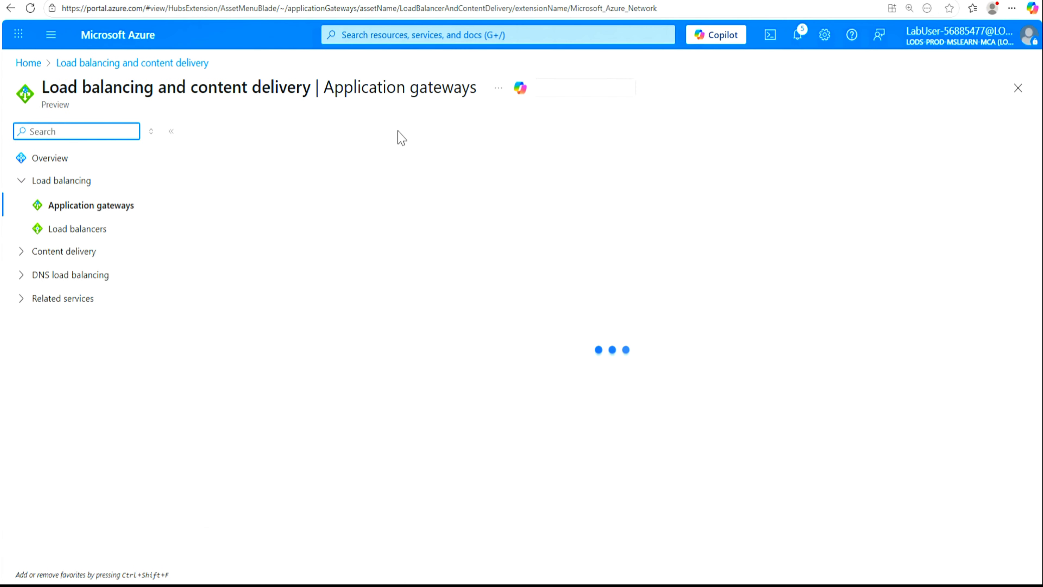
click(248, 139)
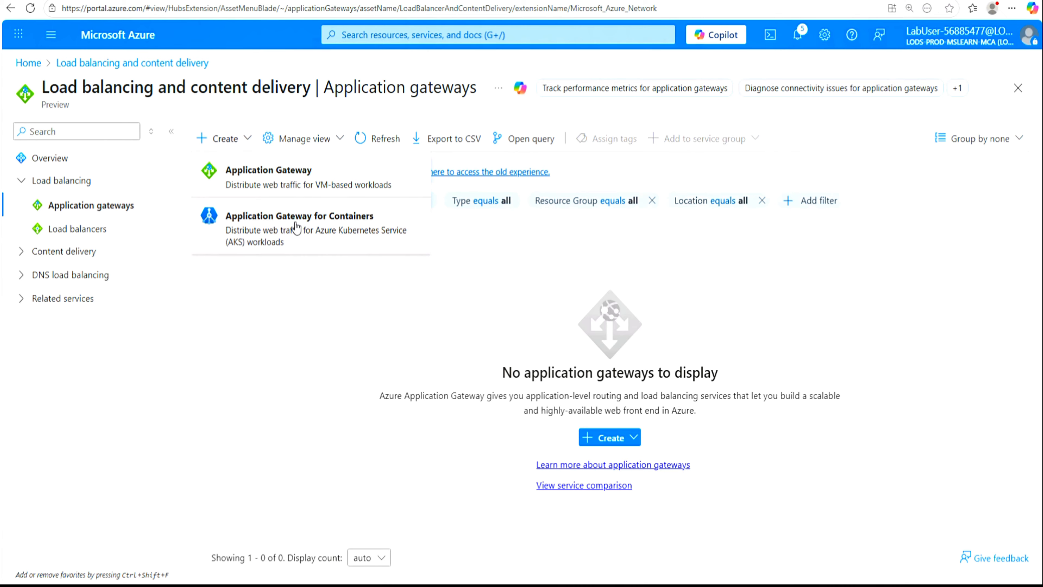
click(292, 178)
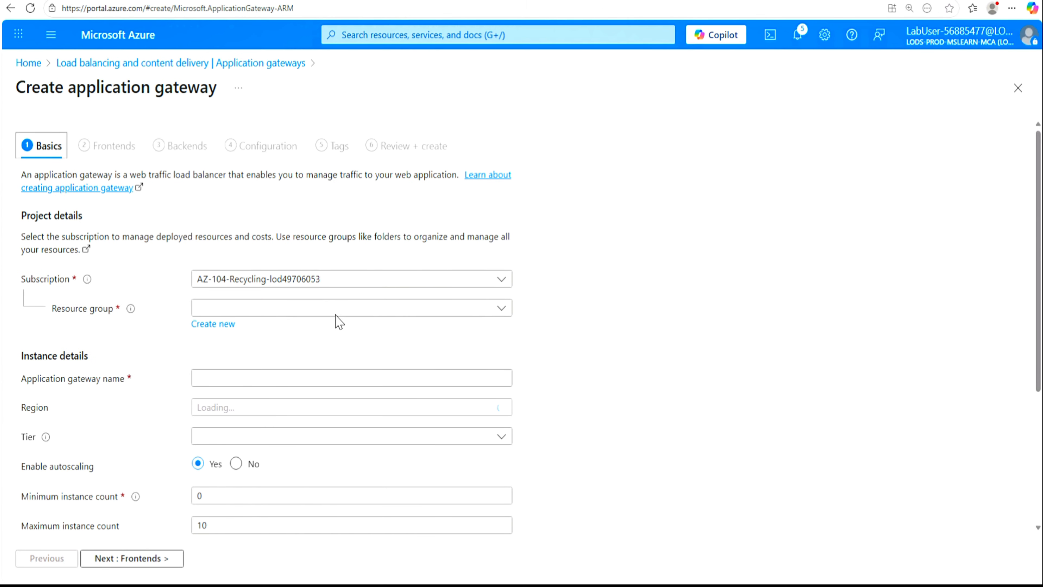
Choose the resource group az104-rg6 for the application gateway and name it az104-appgw
click(501, 309)
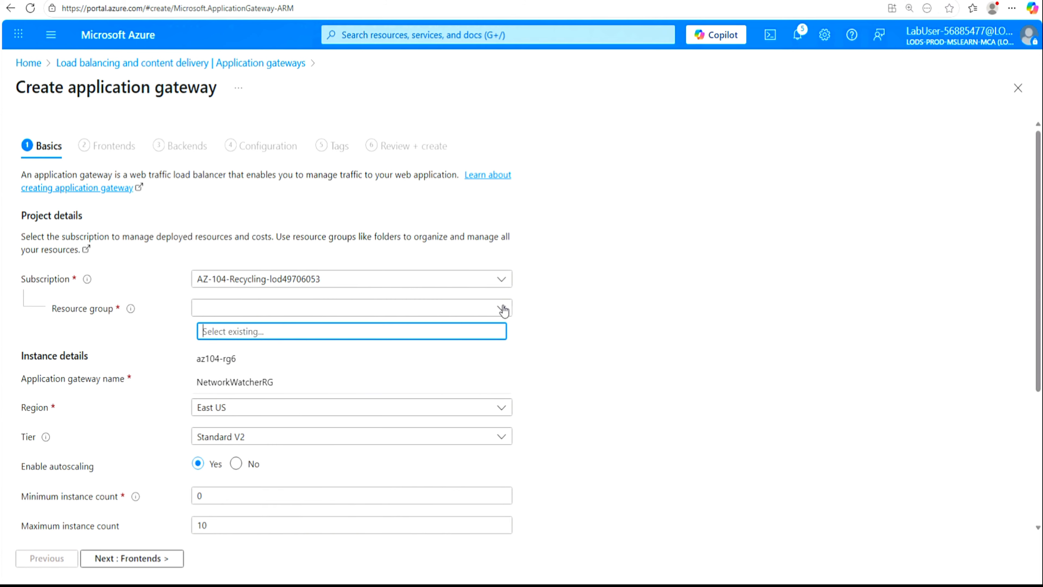
click(217, 359)
scroll(580, 358, down, 3)
click(263, 263)
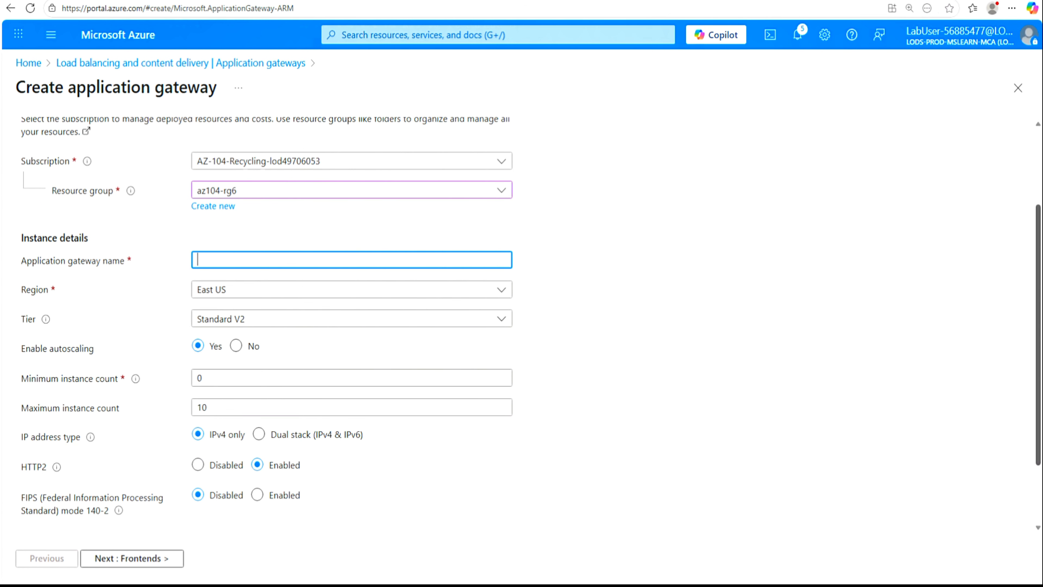
text(az104-appgw)
Turn off autoscaling for the gateway with an instance count of 2, and disable HTTP2
click(833, 377)
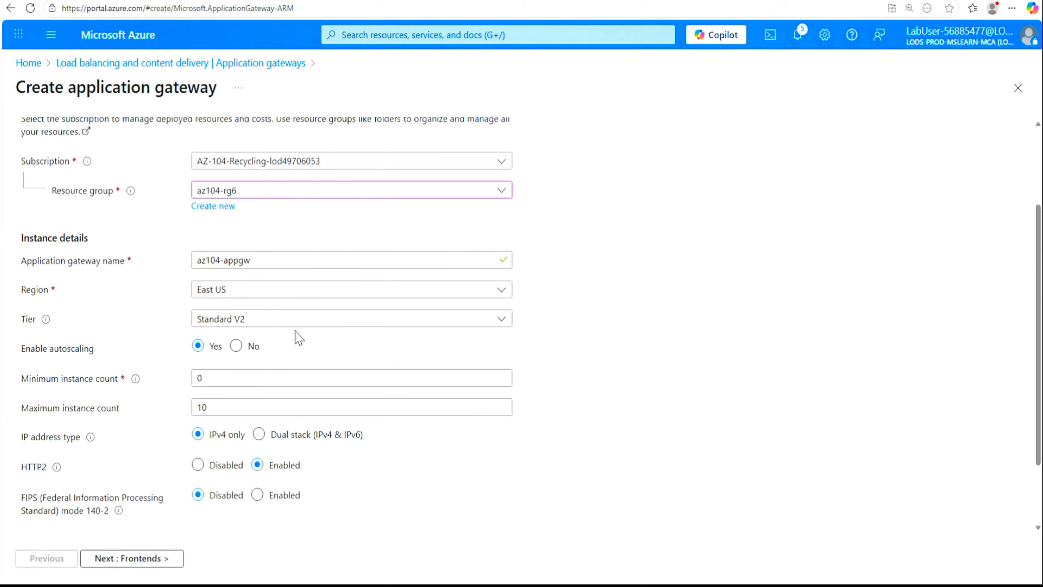
click(236, 346)
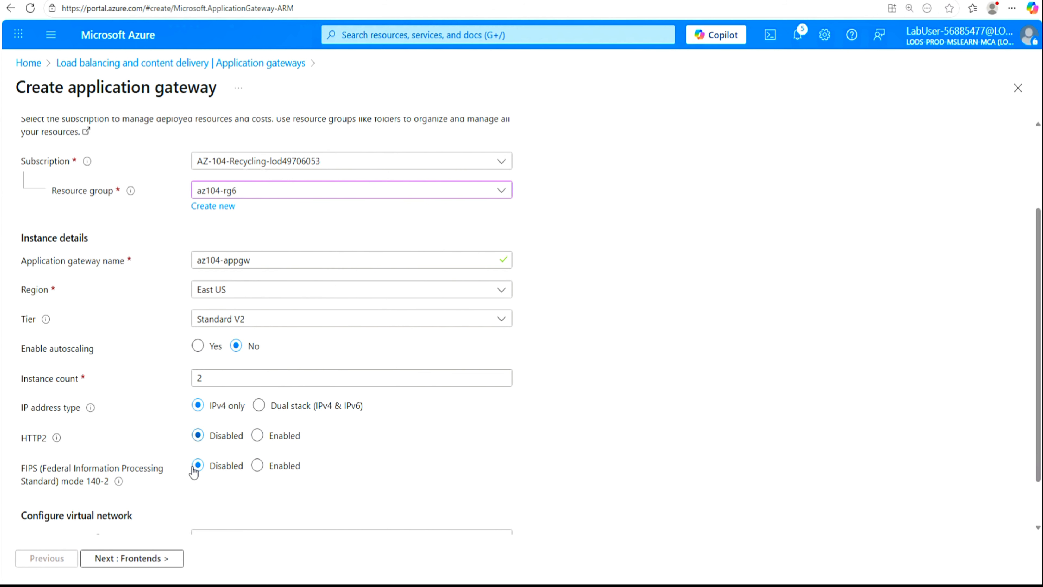
Select az104-06-vnet1 as the gateway's virtual network, using the subnet subnet-appgw (10.60.3.224/27)
scroll(230, 507, down, 2)
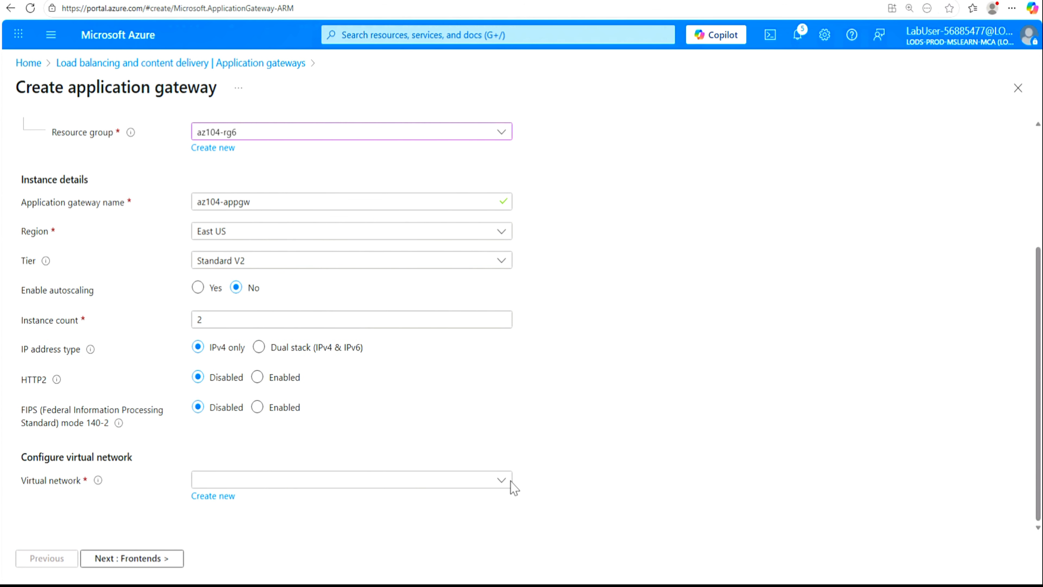
click(501, 481)
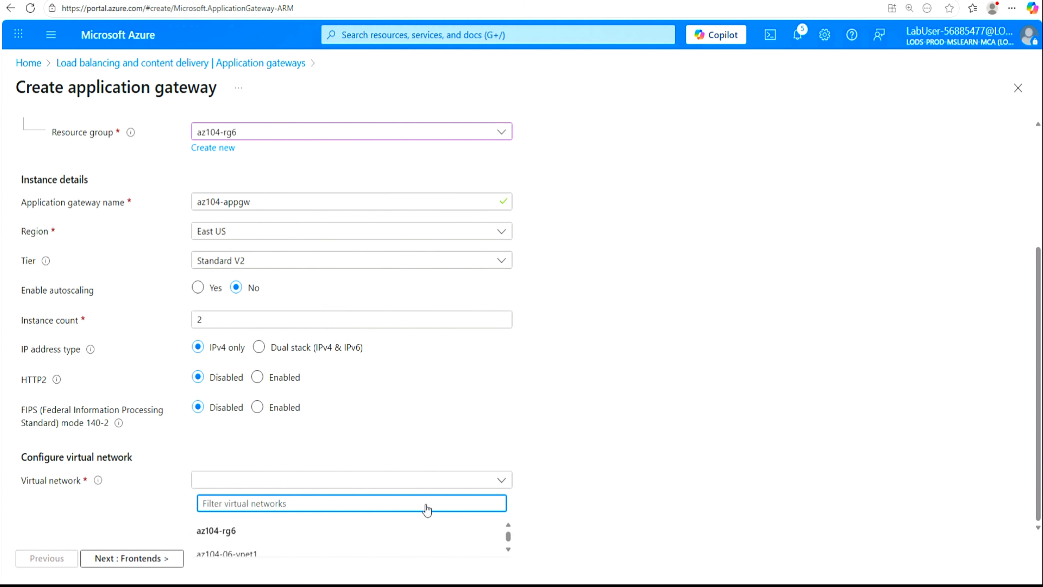
click(701, 431)
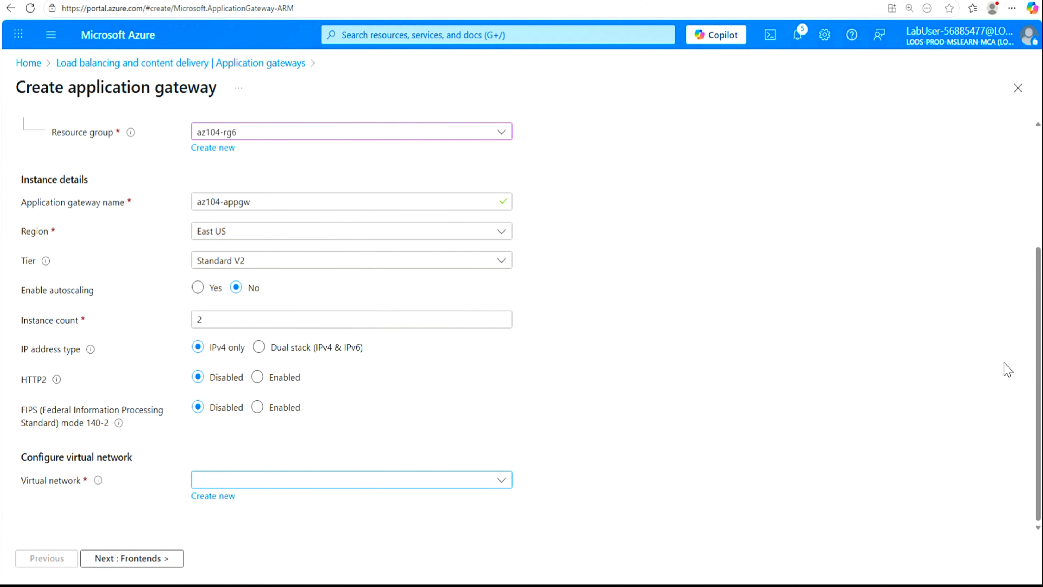
click(502, 479)
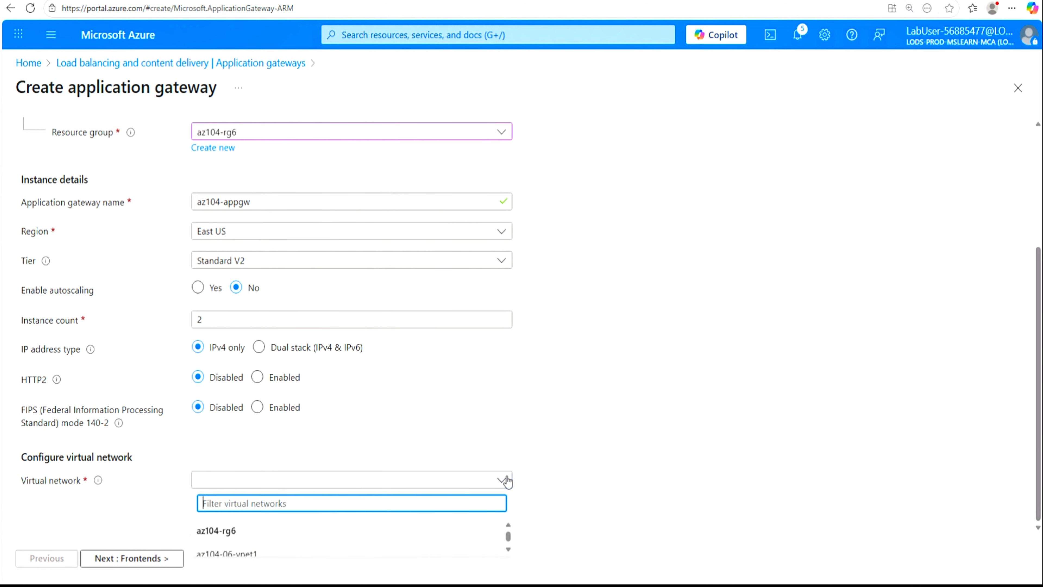
click(250, 554)
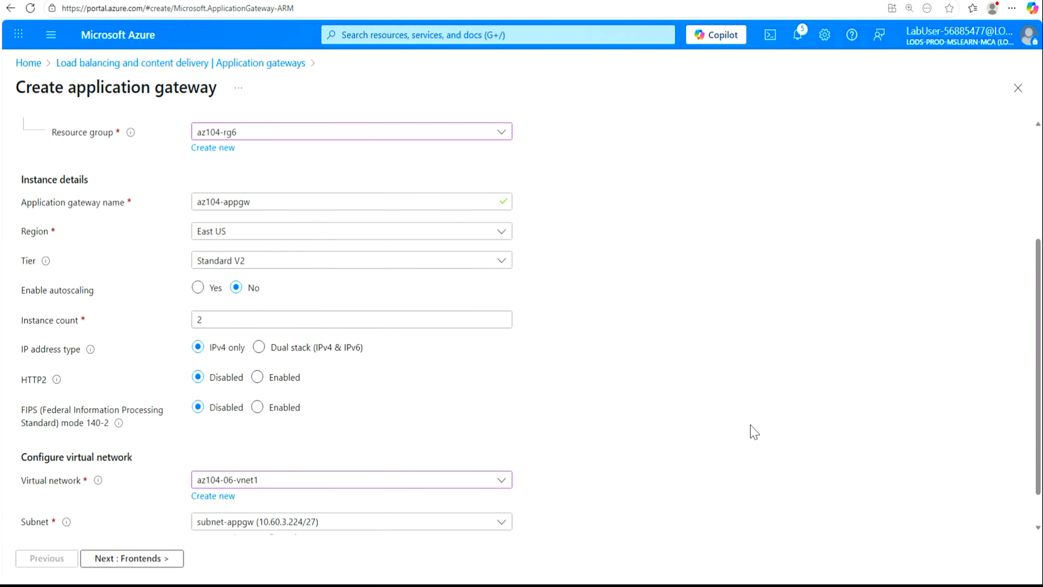
scroll(760, 439, down, 1)
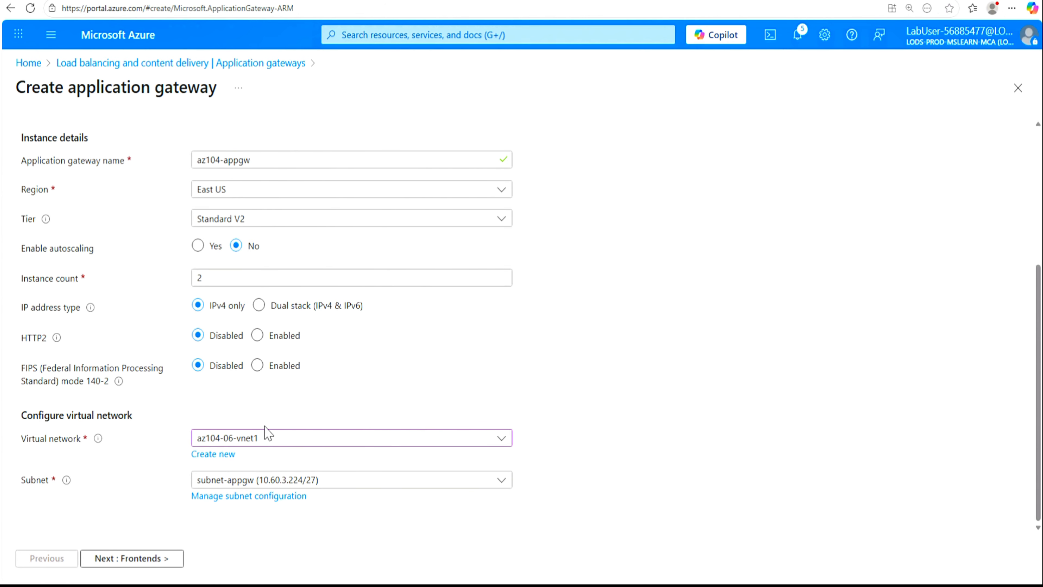
On the gateway's frontend configuration, create a new public IPv4 address named az104-gwpip
click(144, 565)
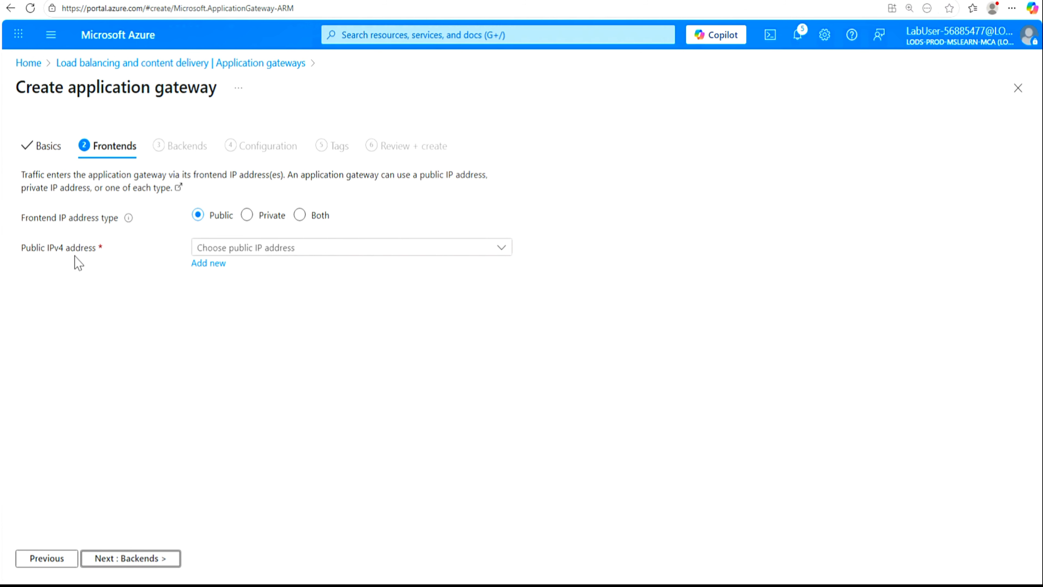
click(503, 248)
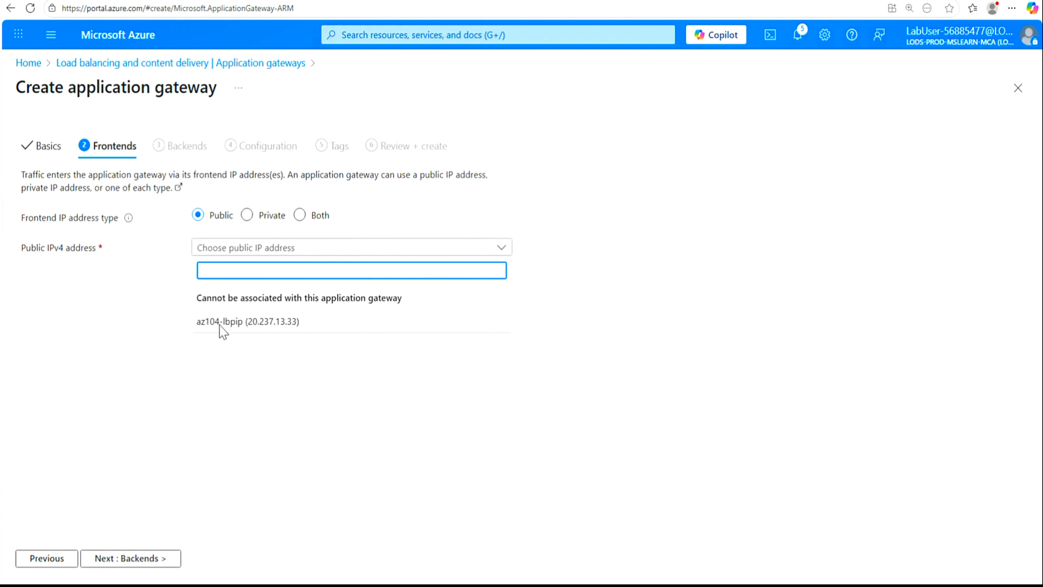
click(614, 313)
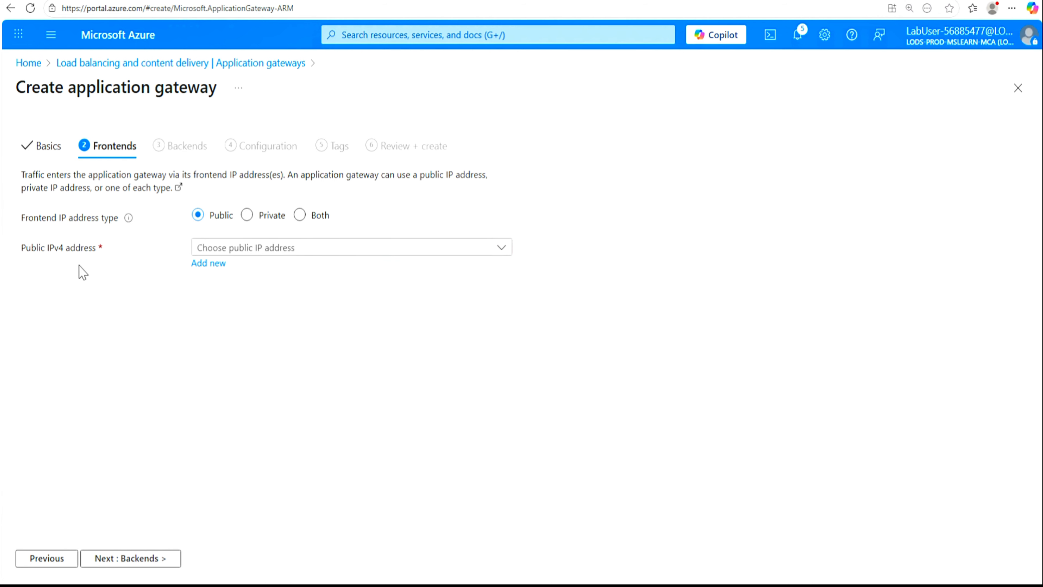
click(213, 265)
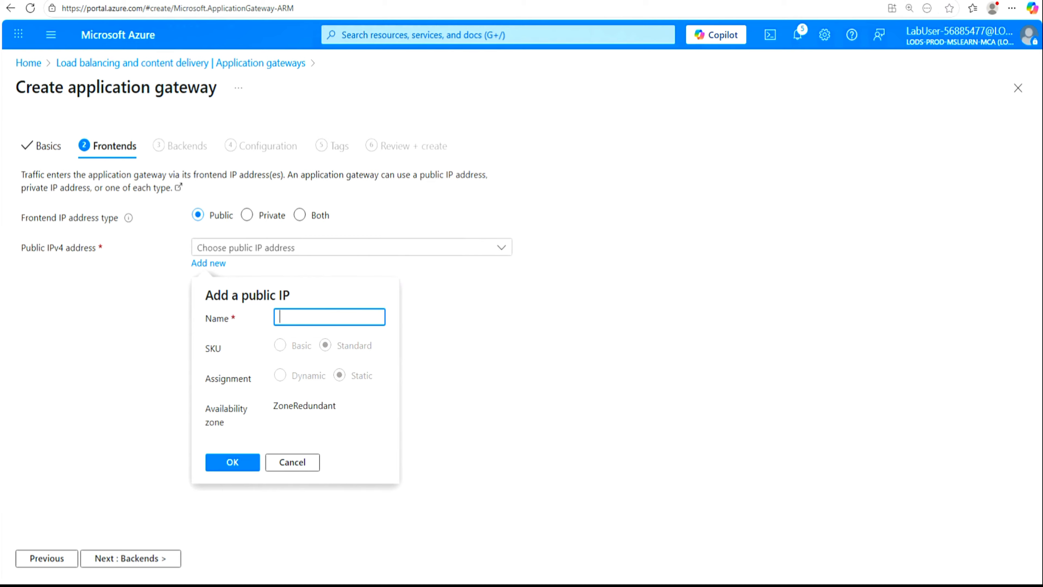
text(az104-gwpip)
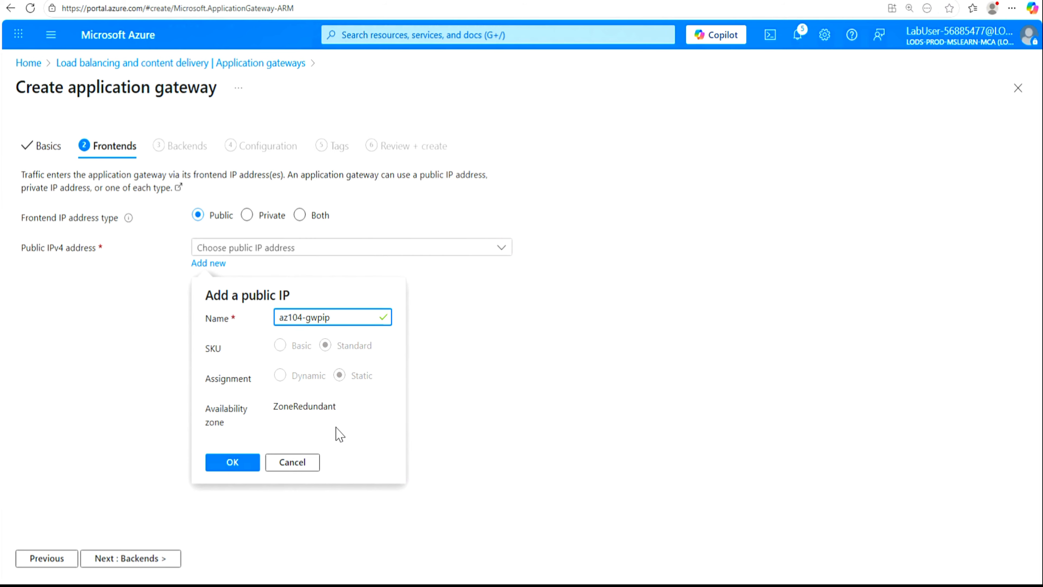
click(235, 463)
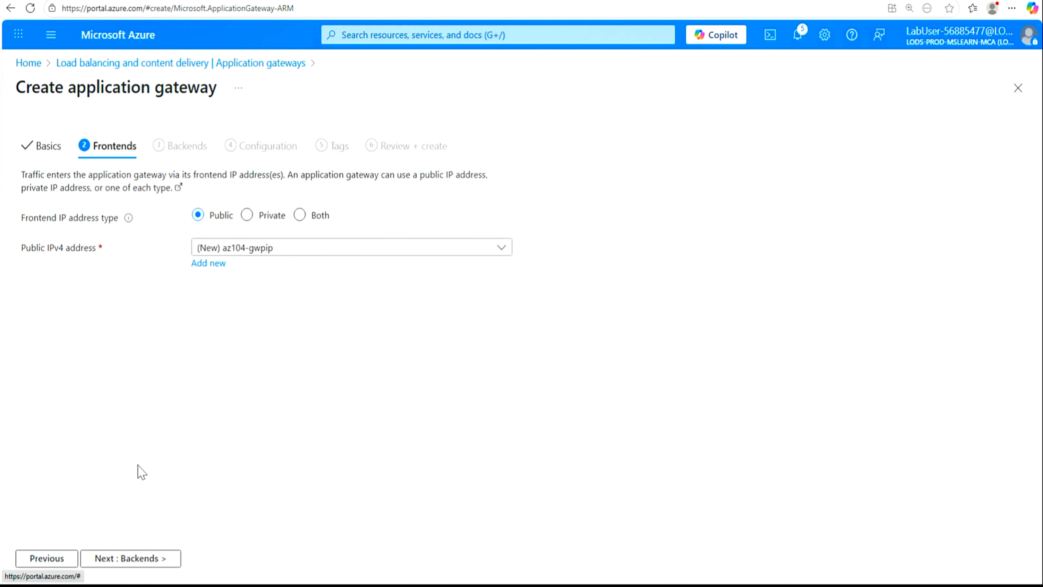
Start a backend pool named az104-appgwbe for the gateway, with the virtual machine target az104-06-nic1 (10.60.1.4)
click(132, 566)
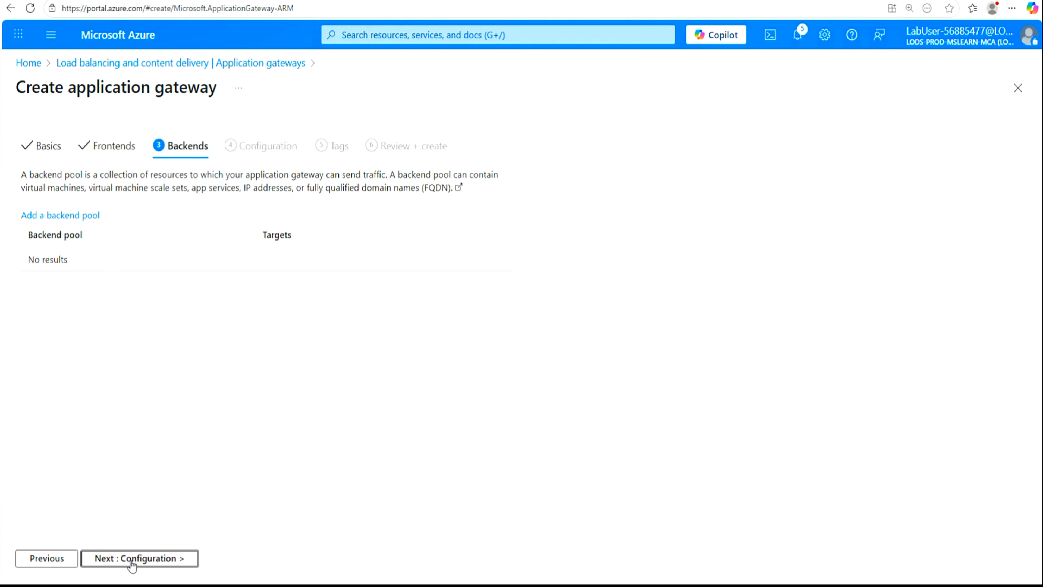
click(132, 566)
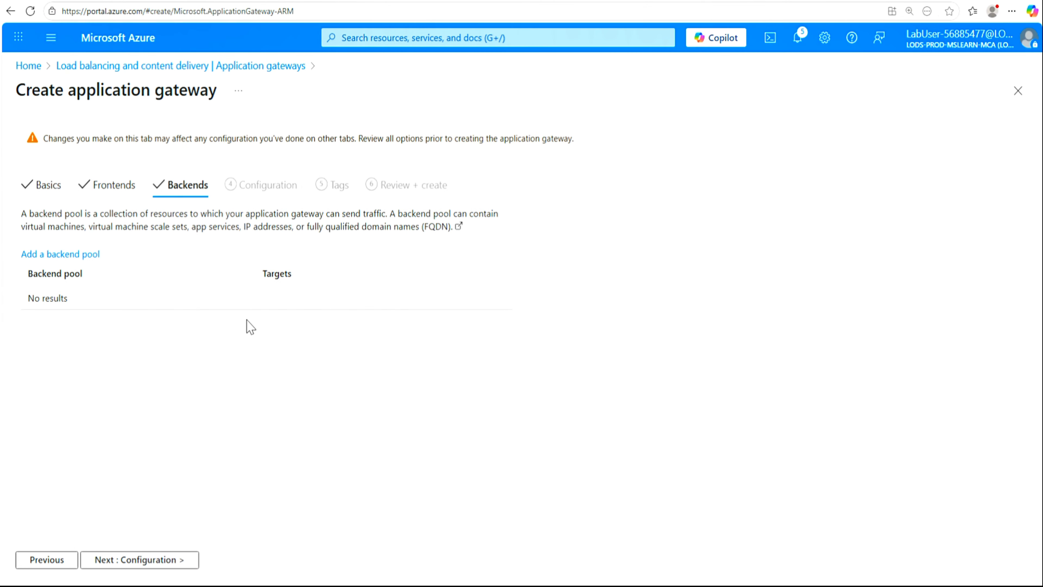
click(72, 255)
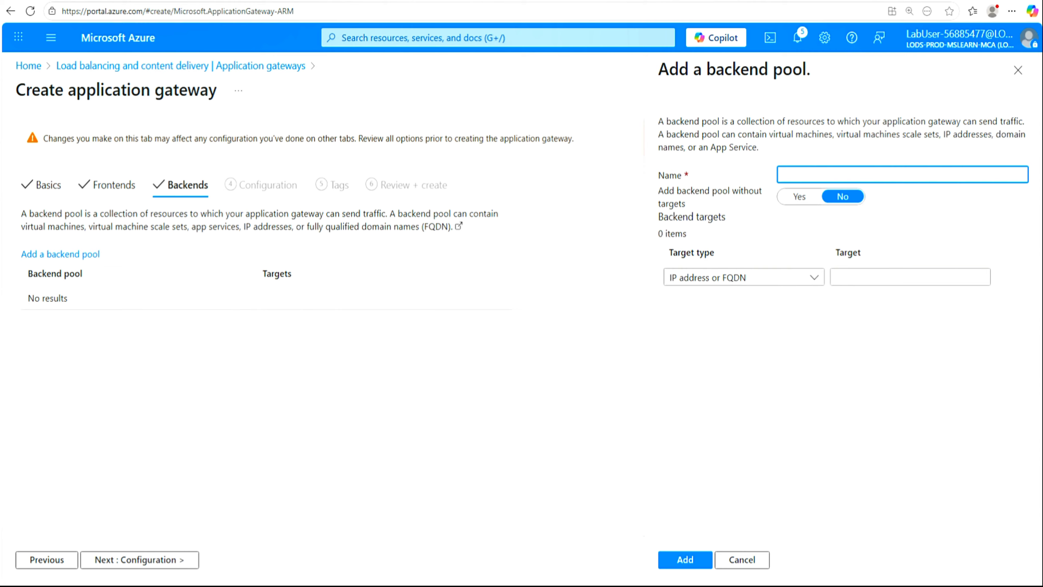
text(az104-appgwbe)
click(813, 283)
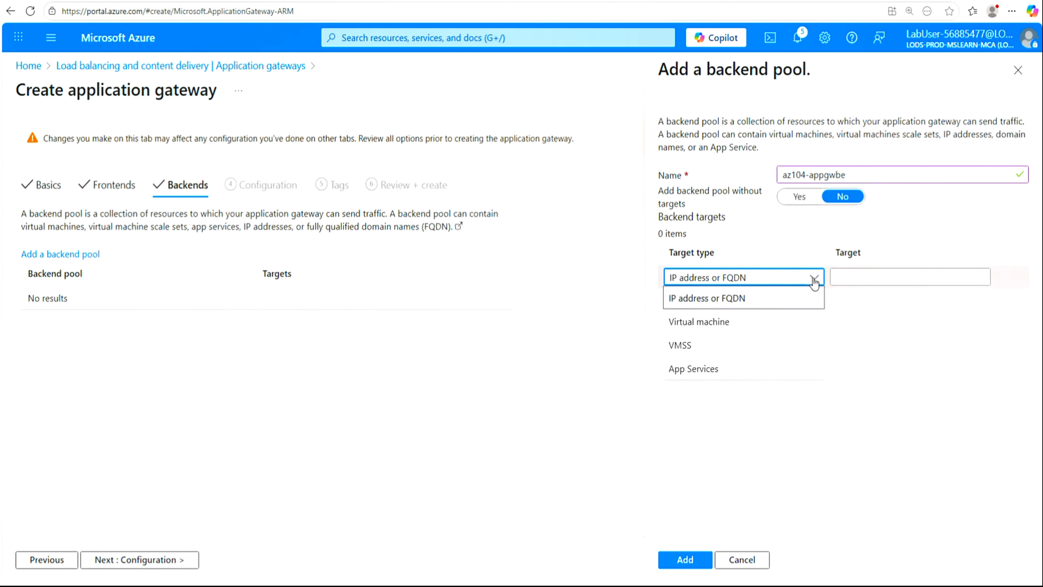
click(710, 324)
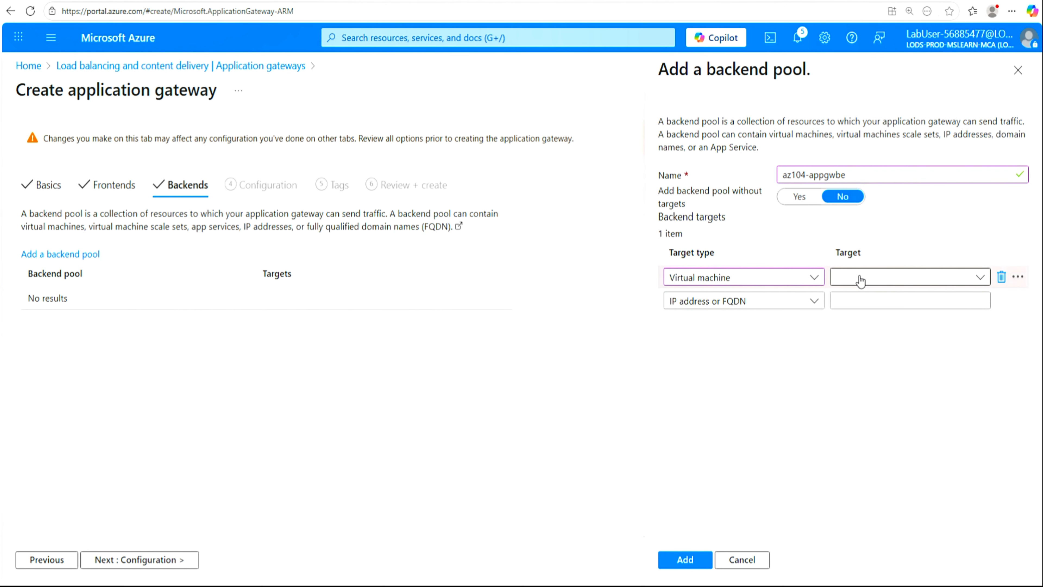
click(980, 280)
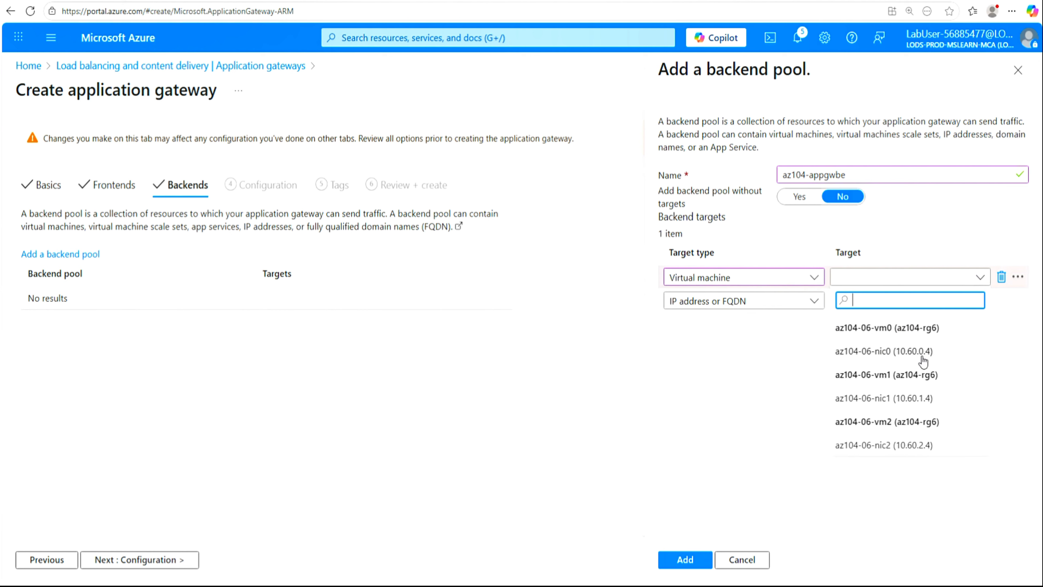
click(922, 399)
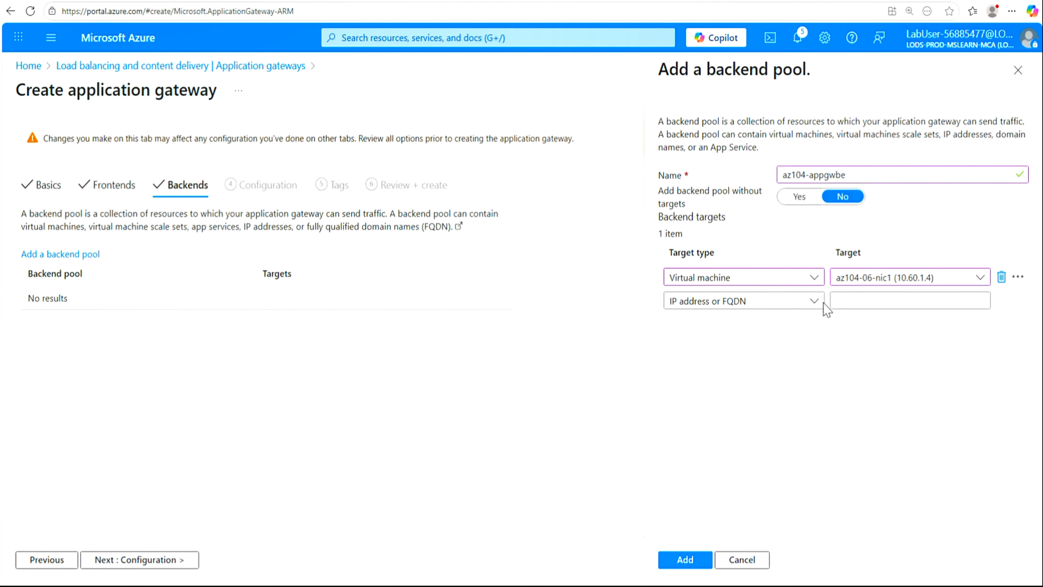
Include the virtual machine target az104-06-nic2 (10.60.2.4) in the az104-appgwbe pool and save the pool
click(815, 304)
click(771, 347)
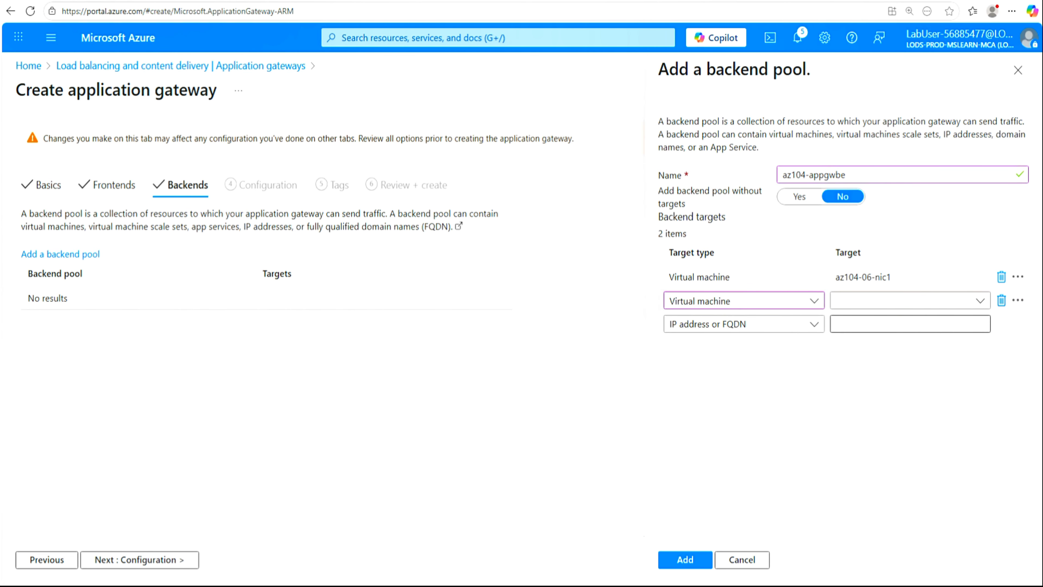
click(981, 304)
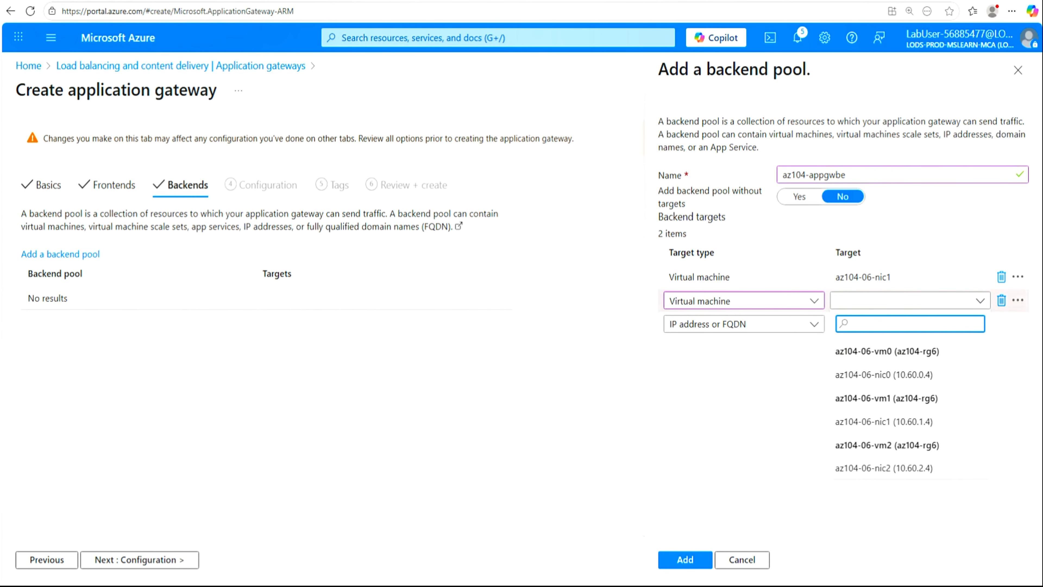
click(907, 468)
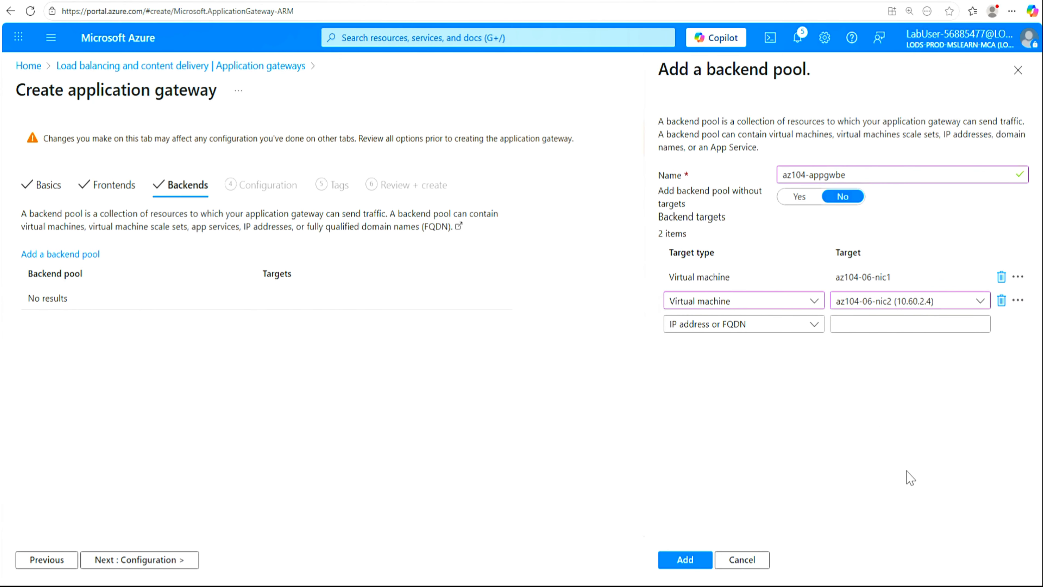
click(686, 561)
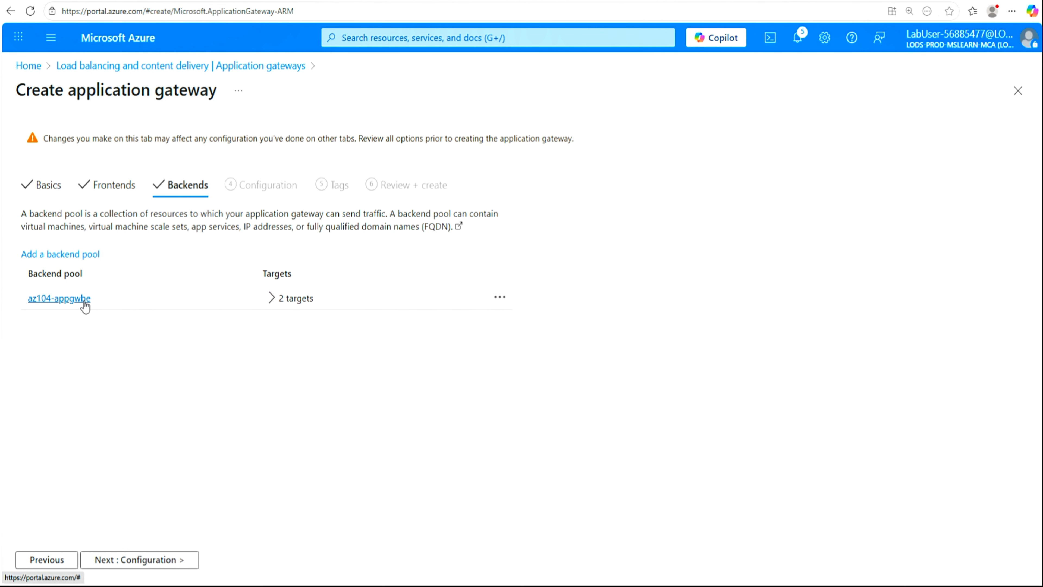
Proceed to the gateway's routing configuration and add a backend pool named az104-imagebe with the virtual machine target az104-06-nic1 (10.60.1.4)
click(139, 561)
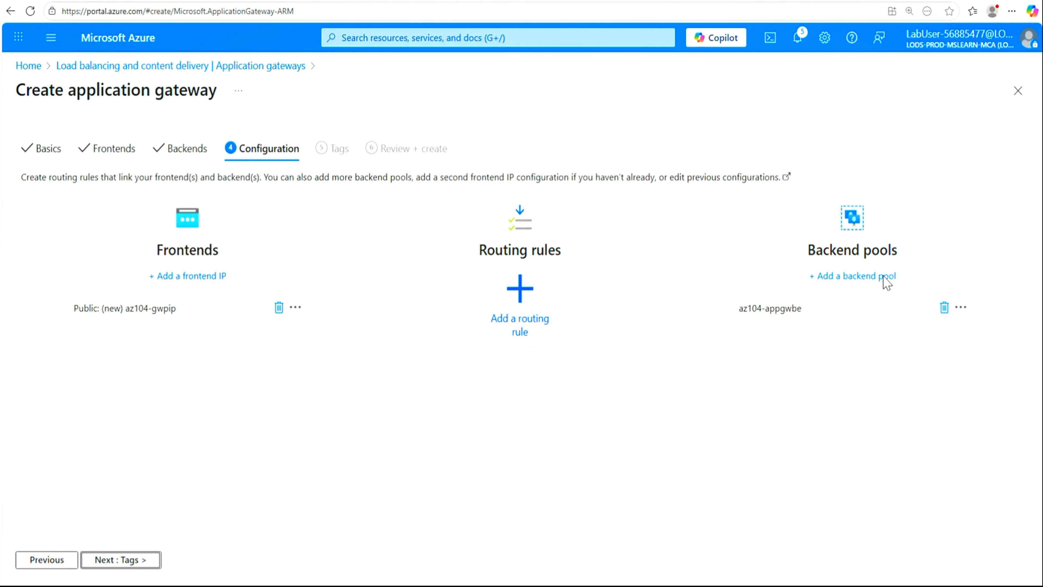
click(864, 283)
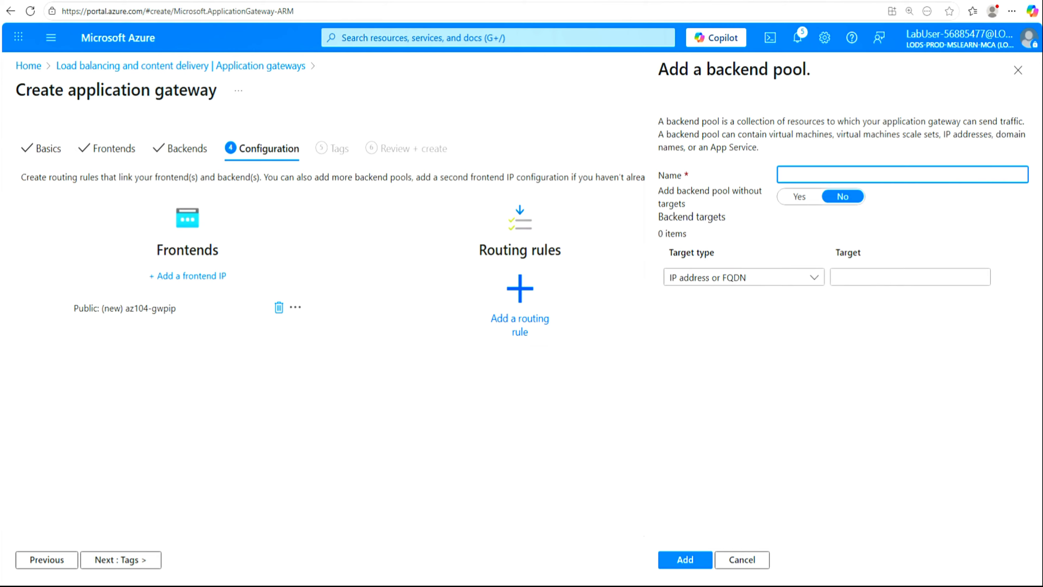
text(az104-imagebe)
click(815, 278)
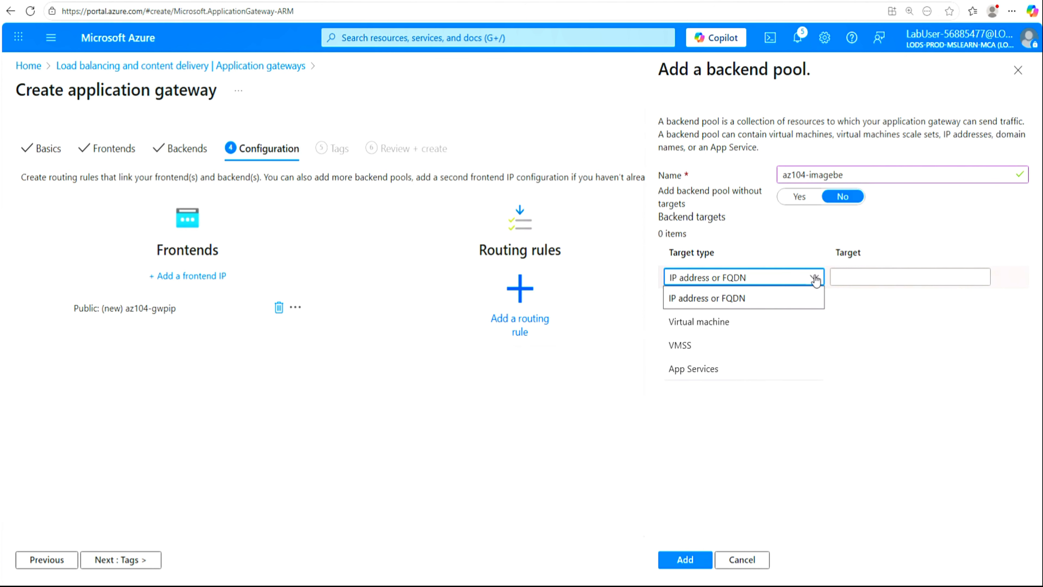
click(746, 321)
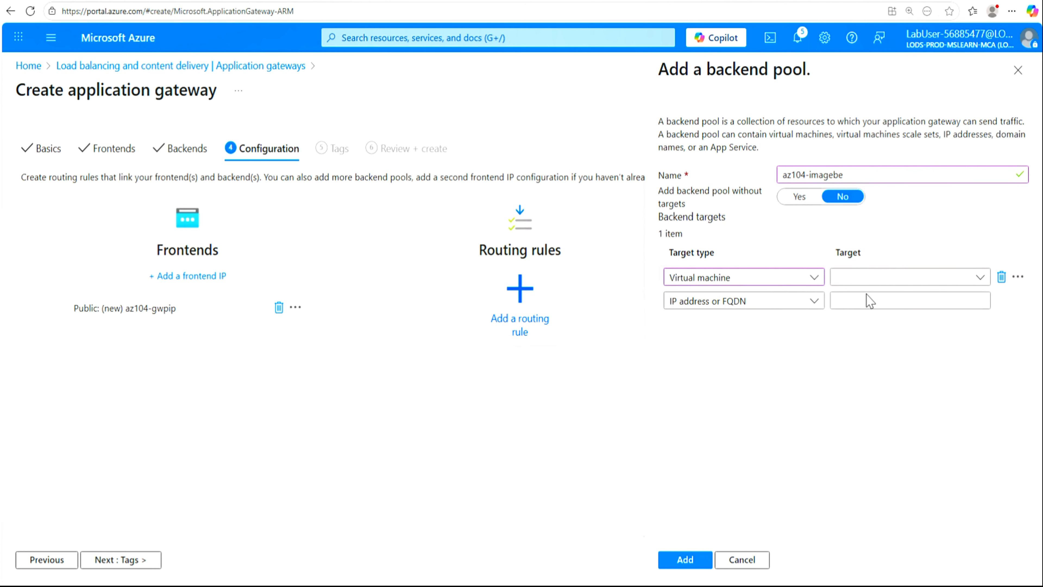
click(981, 278)
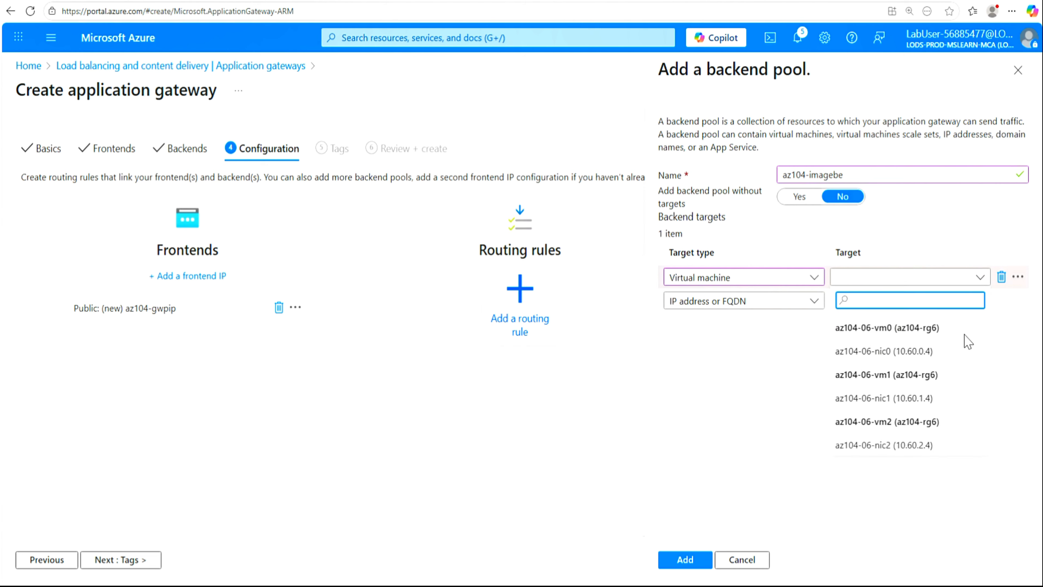
click(920, 398)
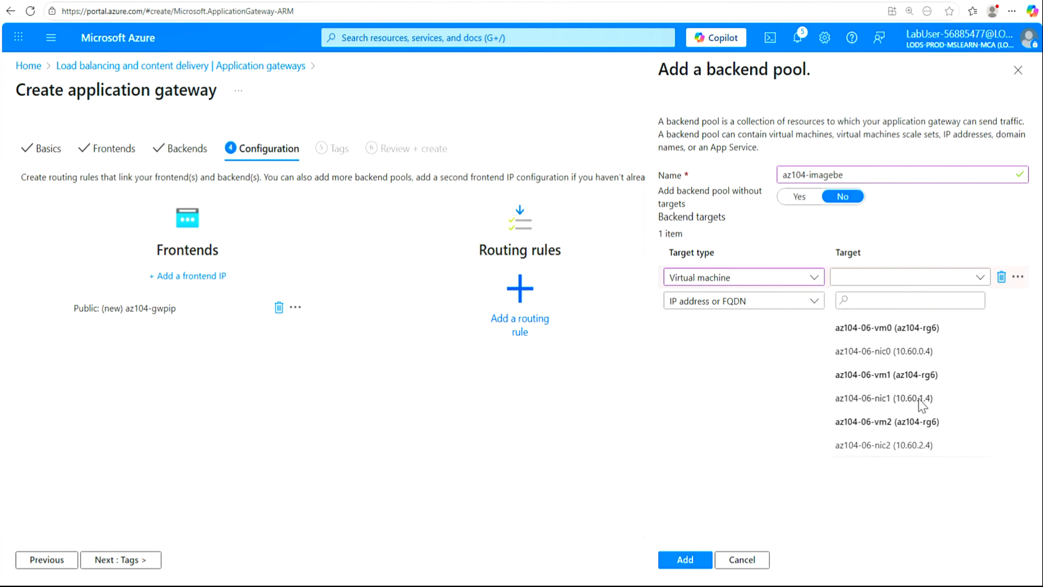
click(691, 570)
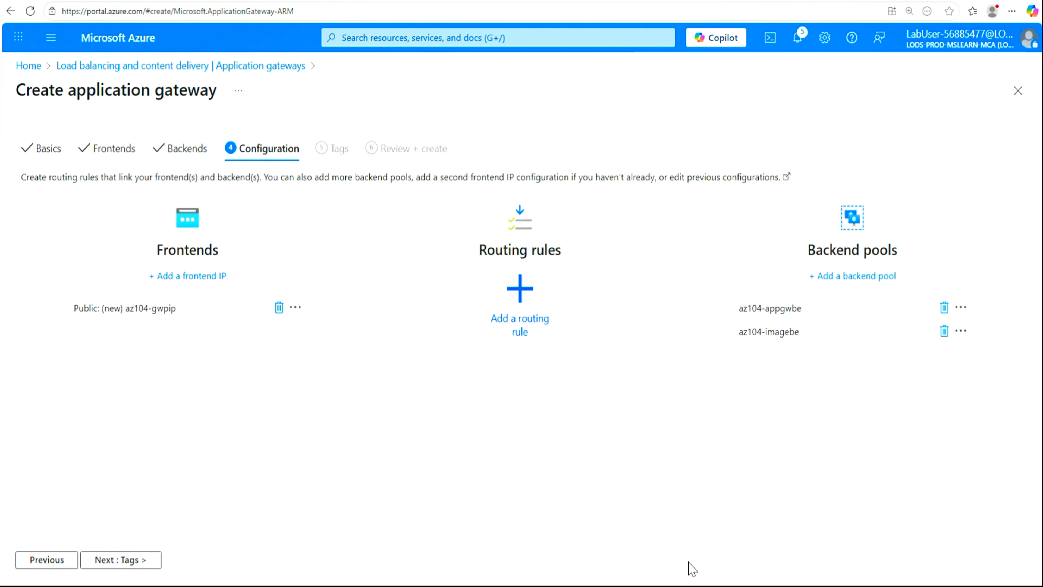
Add another backend pool named az104-videobe with the virtual machine target az104-06-nic2 (10.60.2.4)
click(865, 277)
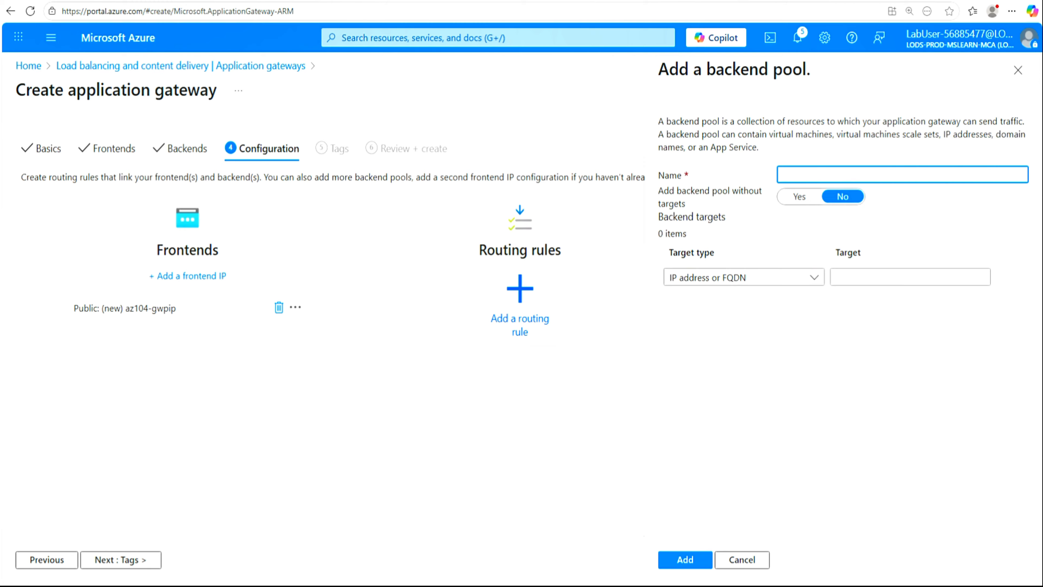
text(az104-videobe)
click(815, 280)
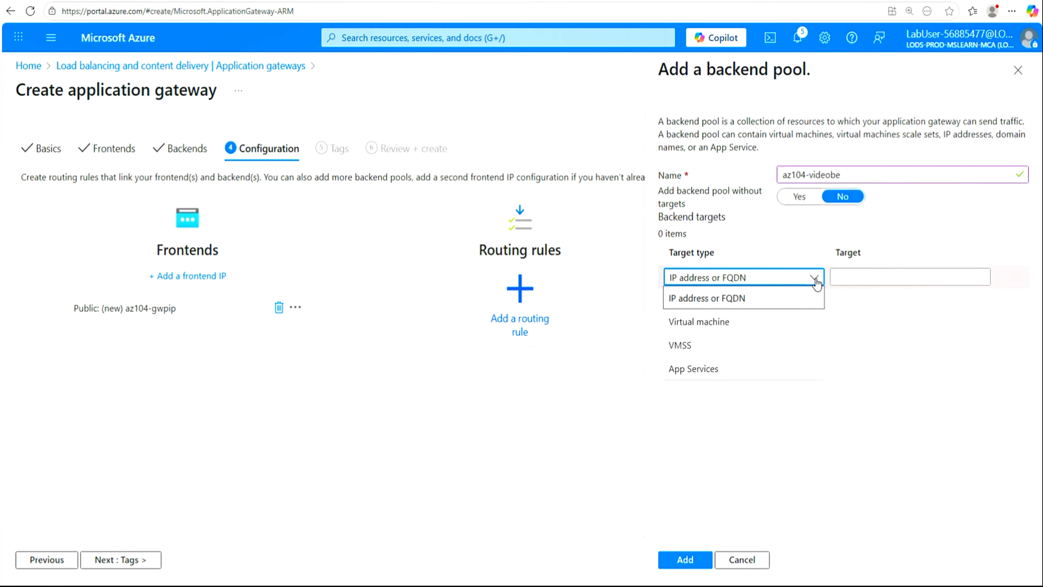
click(731, 328)
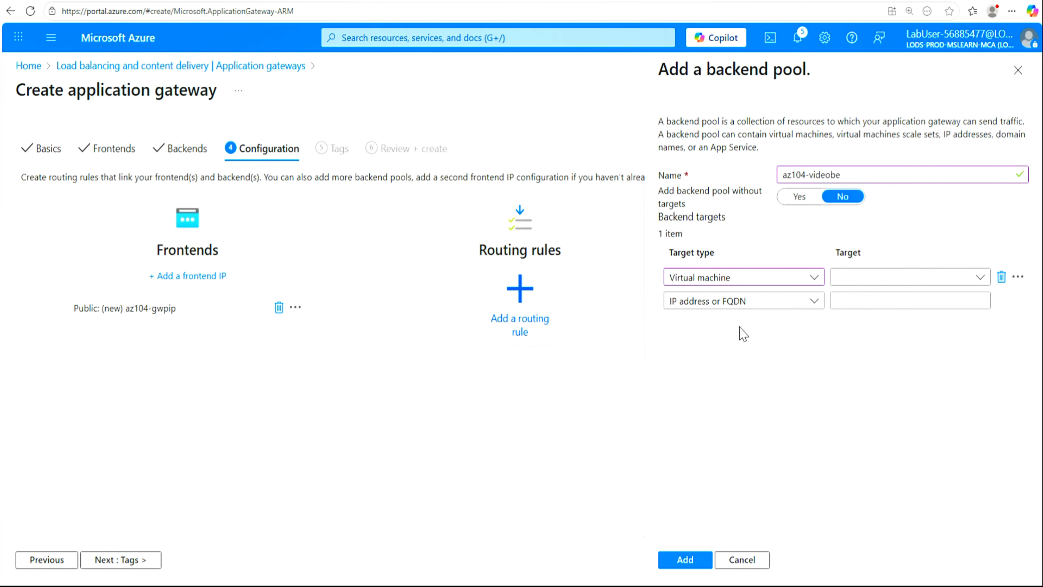
click(981, 278)
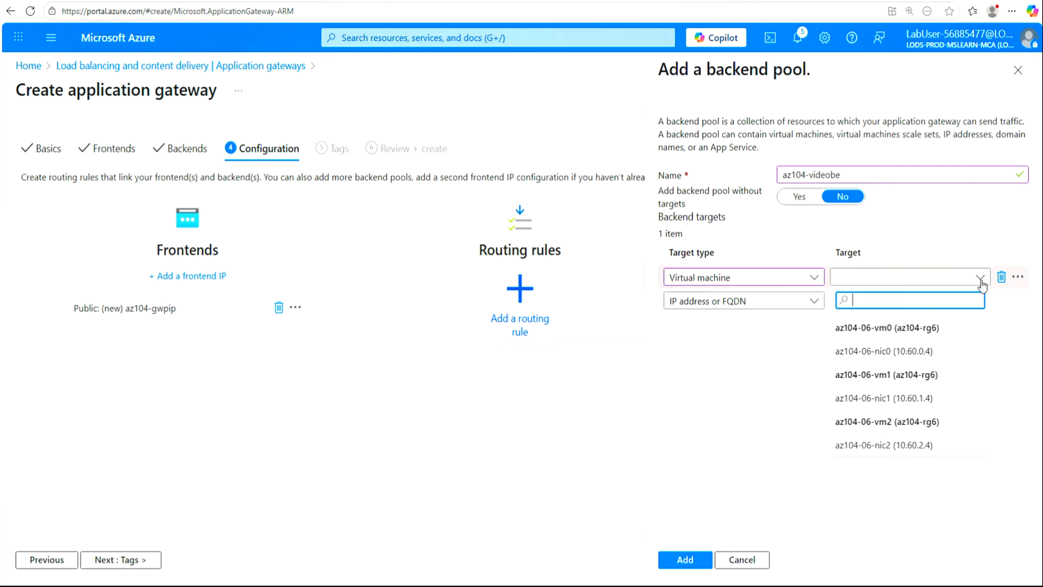
click(922, 447)
click(685, 561)
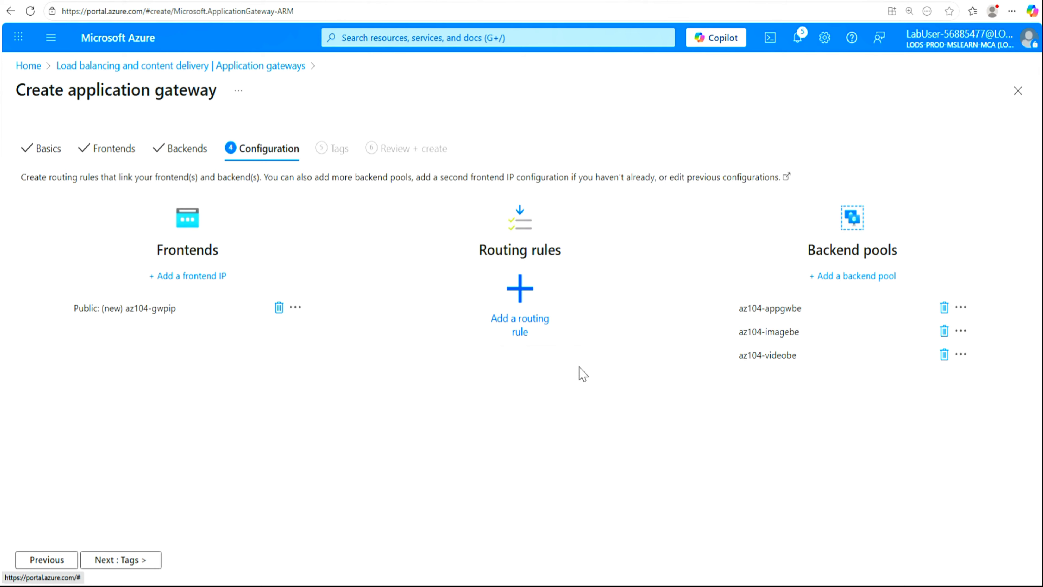
Start a routing rule named az104-gwrule with priority 10 and the listener name az104-listener, and proceed to its backend targets
click(520, 304)
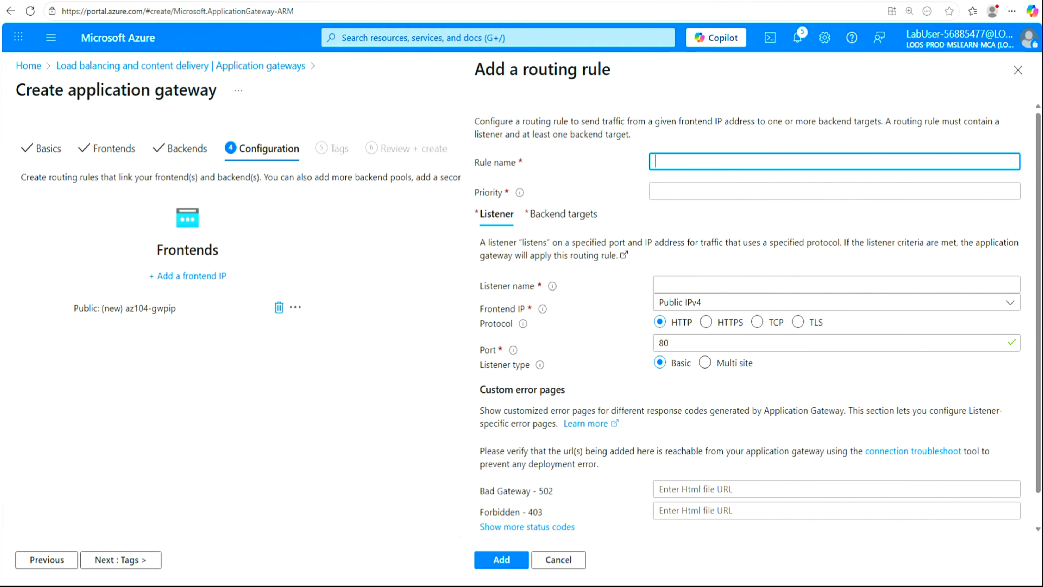
text(az104-gwrule)
click(868, 193)
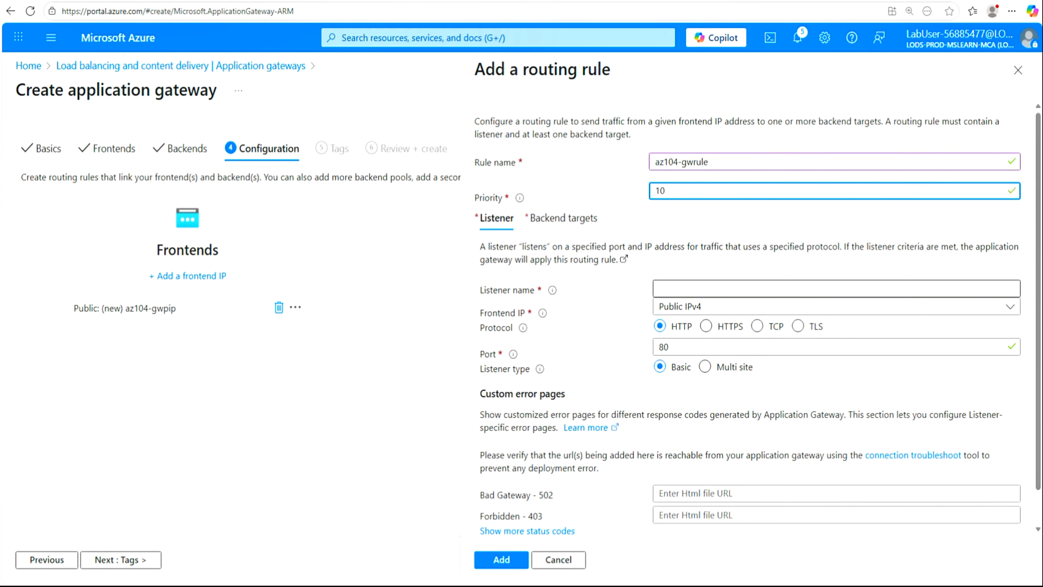
click(858, 290)
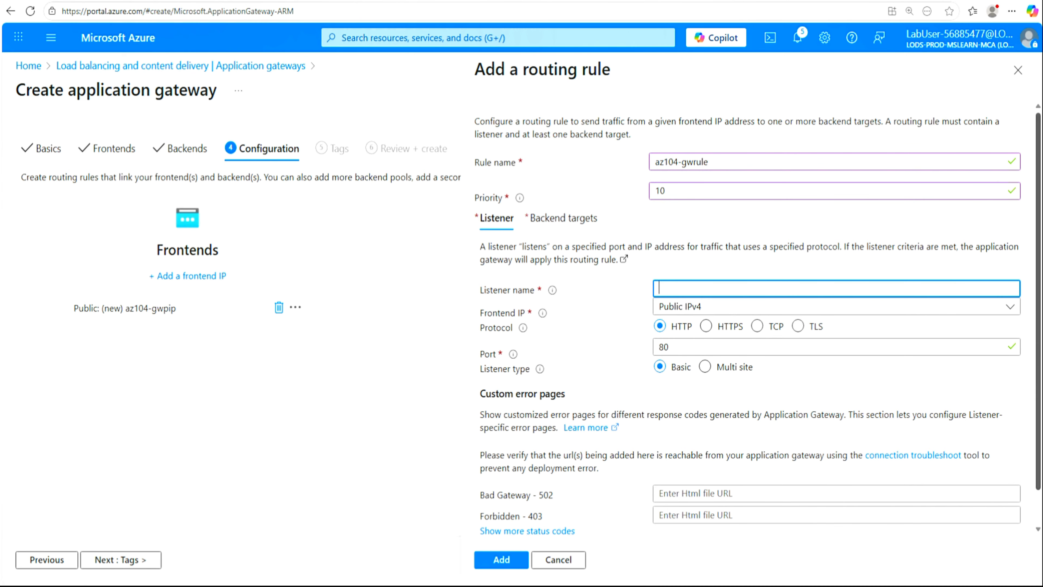
text(az104-listen)
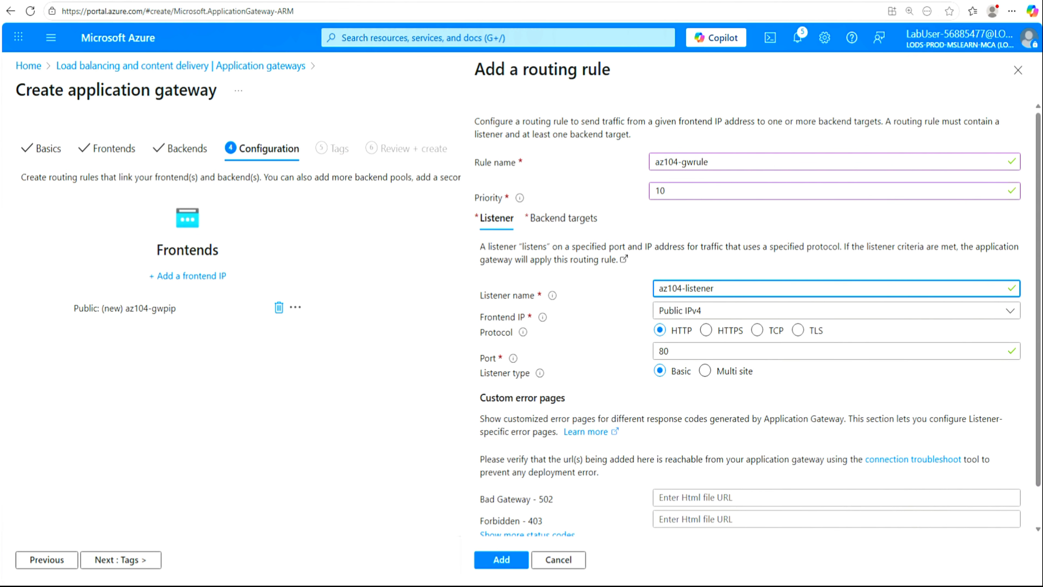
scroll(758, 317, down, 1)
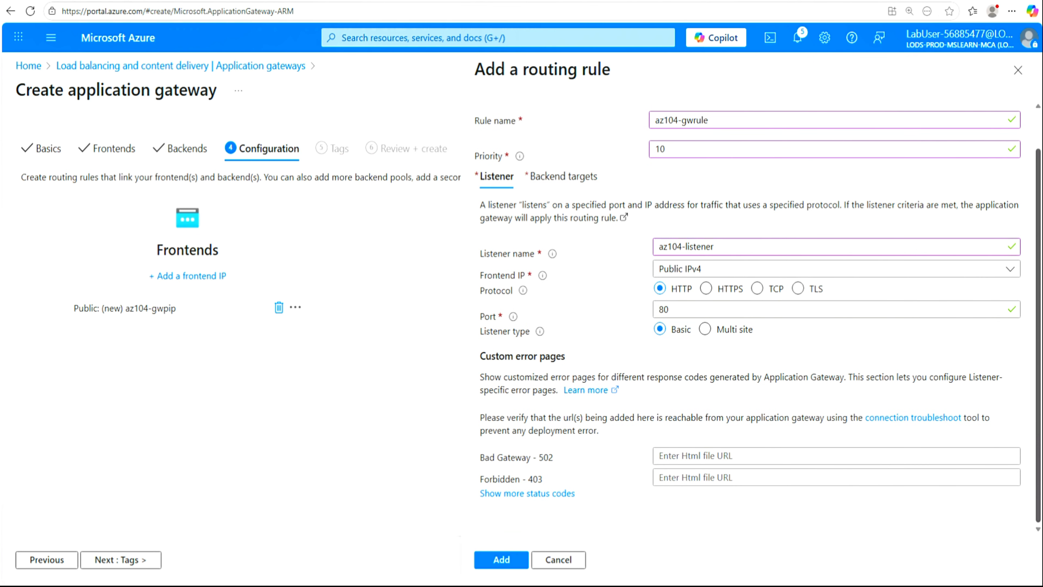
click(506, 563)
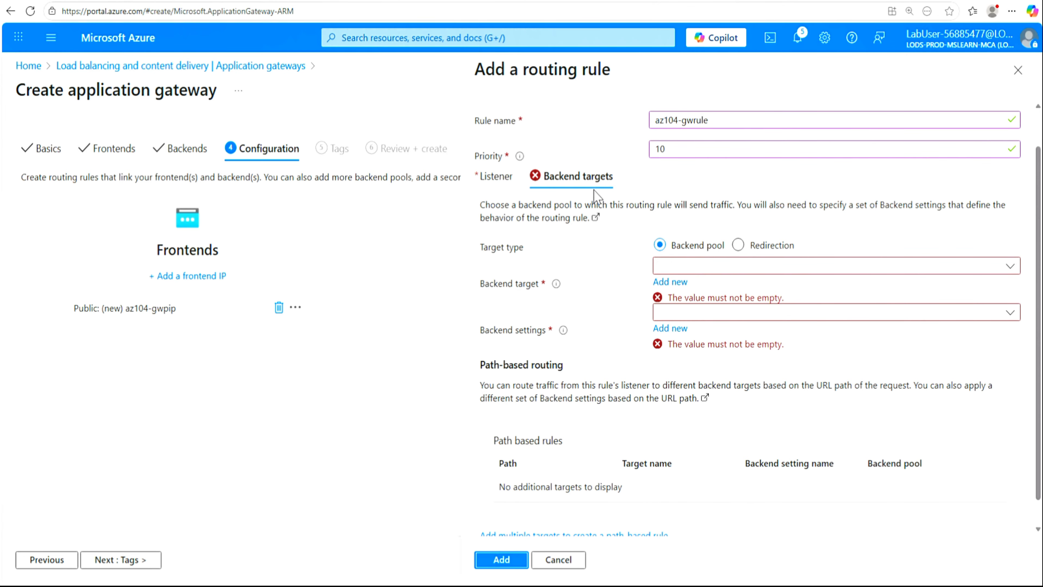
Target the rule at the az104-appgwbe backend pool and add a new backend setting named az104-http
click(673, 270)
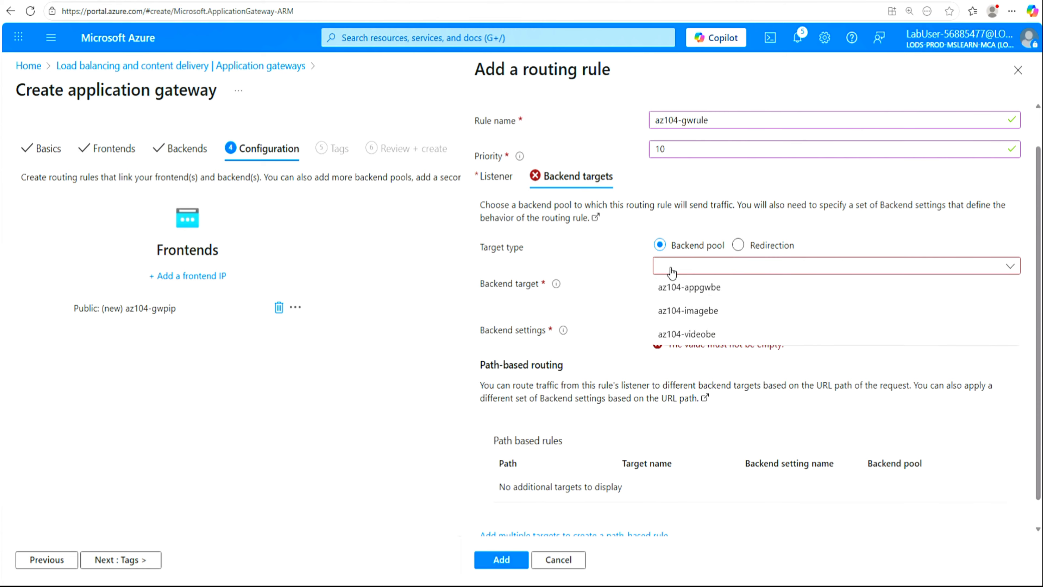
click(698, 290)
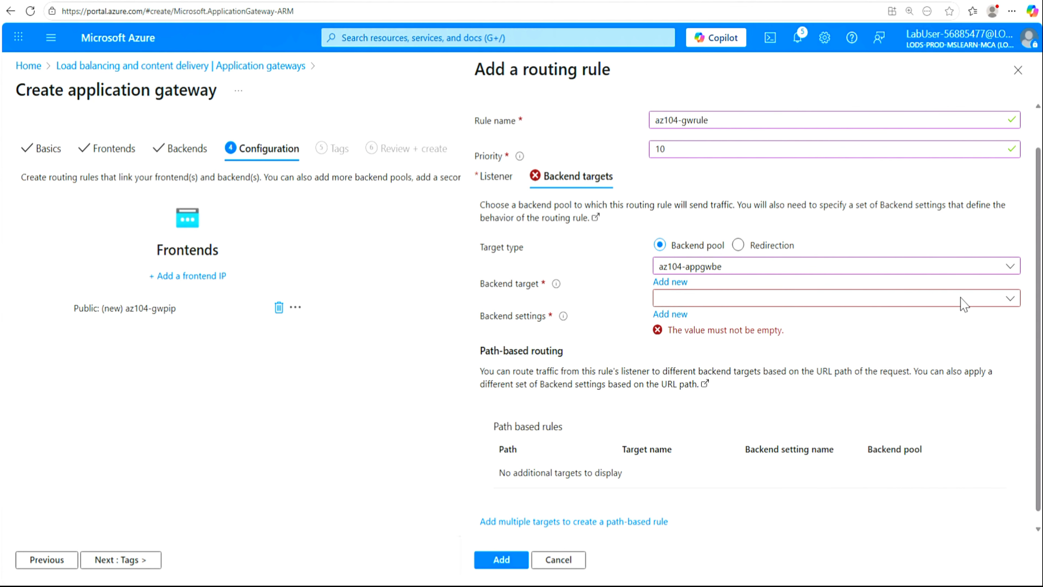
click(1011, 299)
click(670, 314)
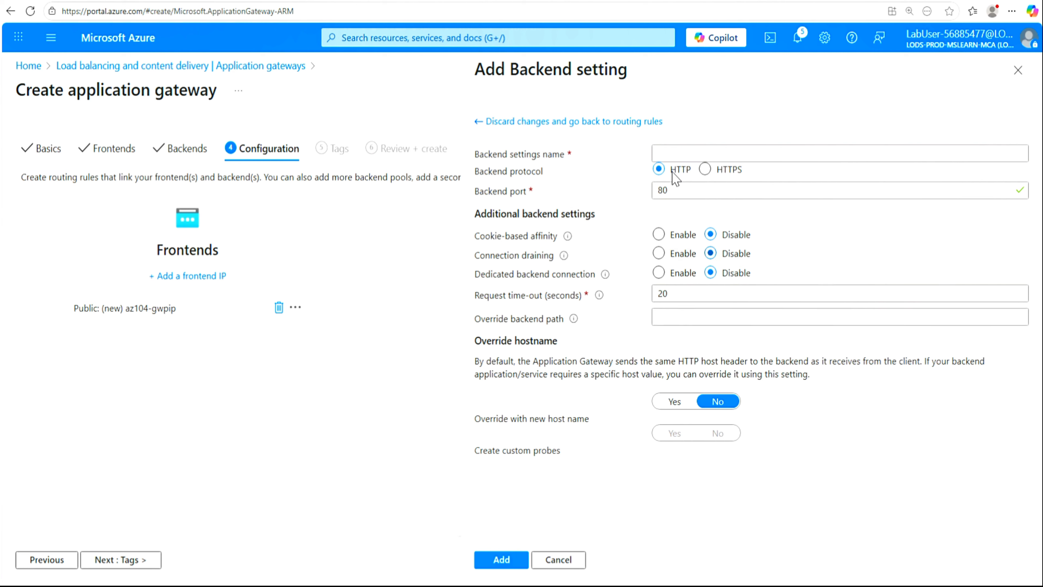
click(702, 154)
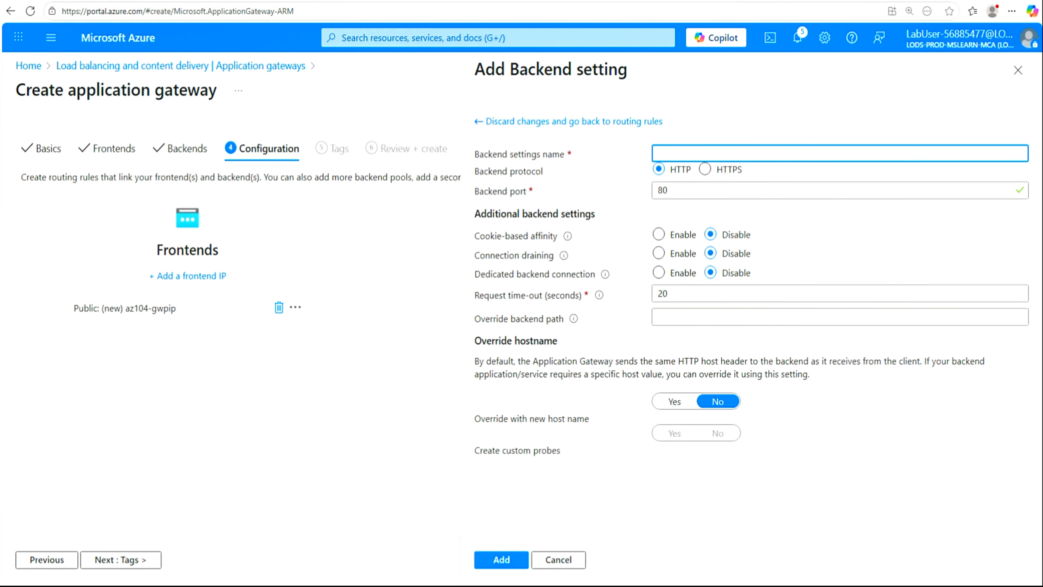
text(az104-http)
click(497, 560)
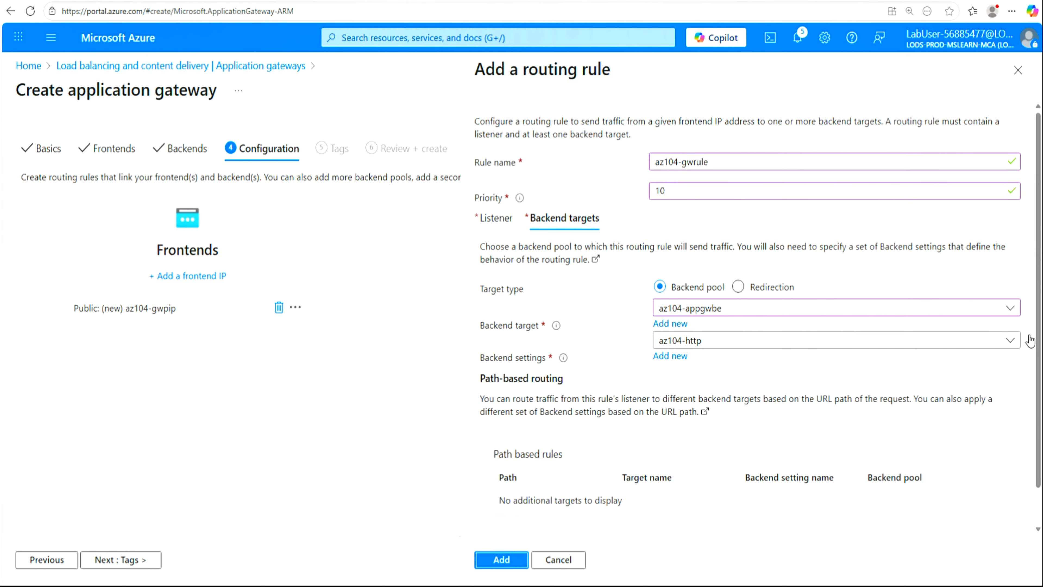
Add a path-based target named images for /image/* using the az104-http setting and the az104-imagebe pool
scroll(1035, 340, down, 1)
scroll(758, 316, down, 1)
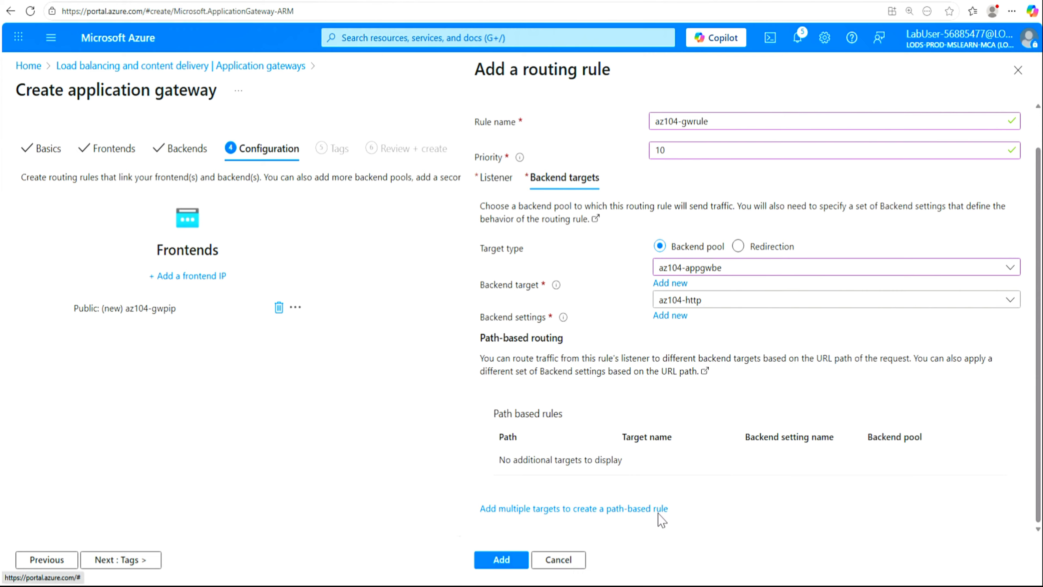
click(624, 510)
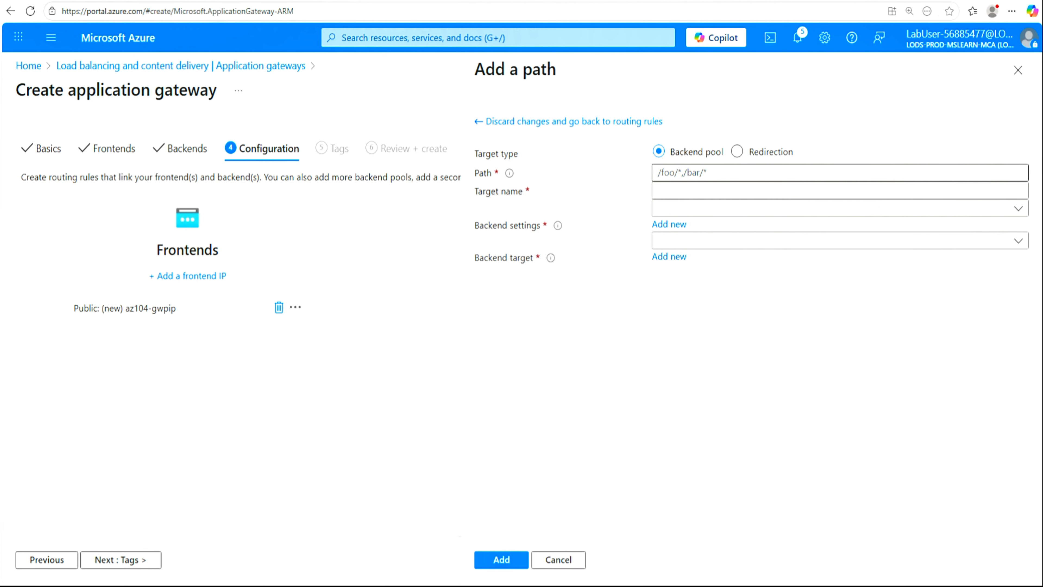
click(840, 172)
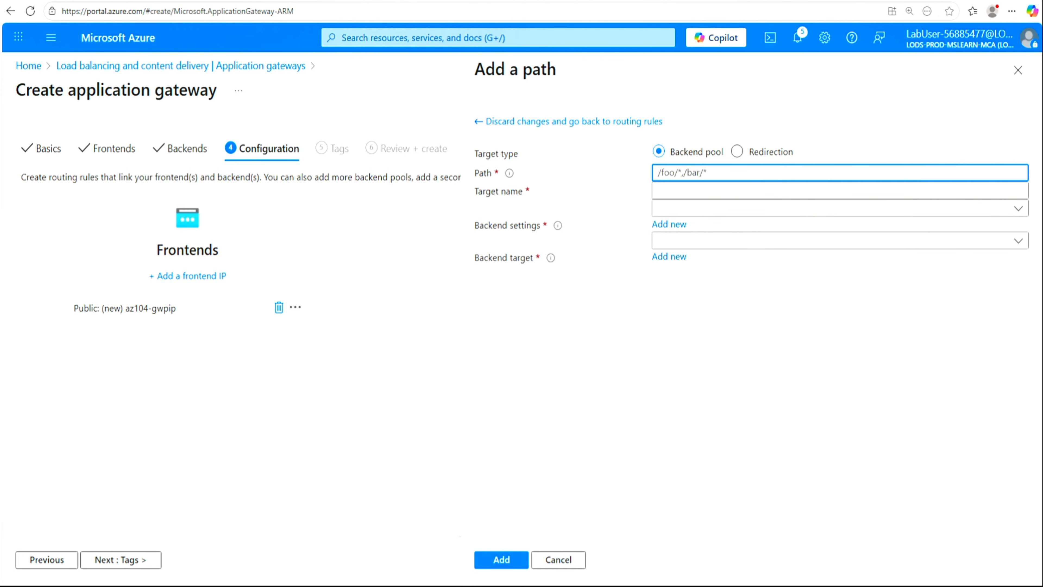
text(/image/*)
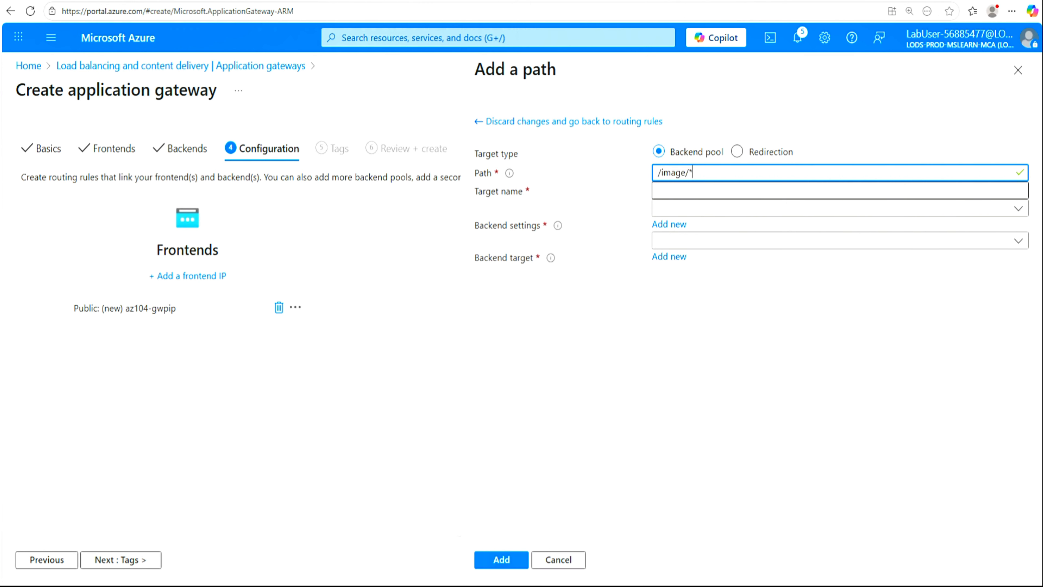
click(840, 190)
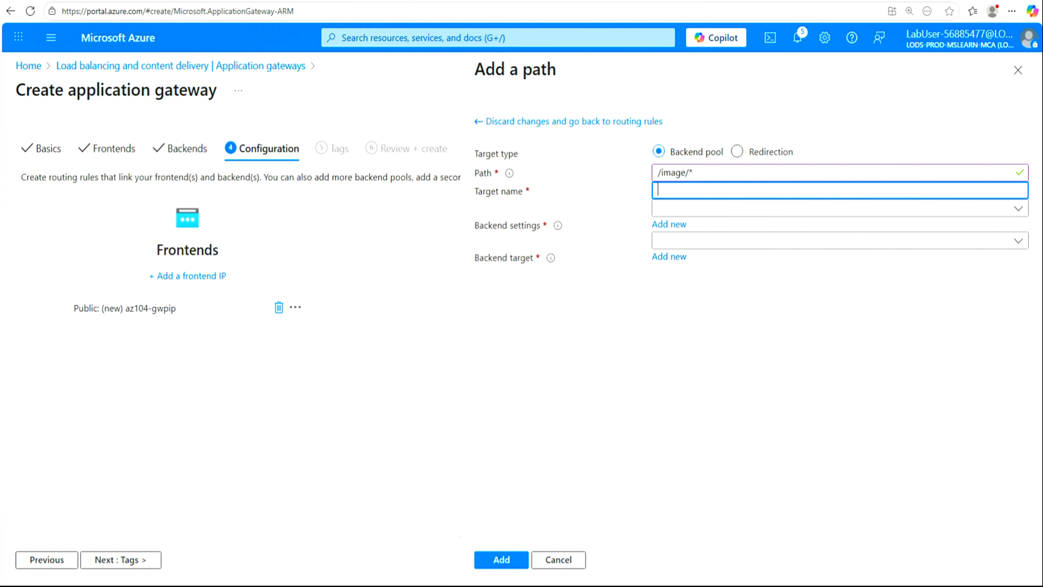
text(images)
click(1019, 209)
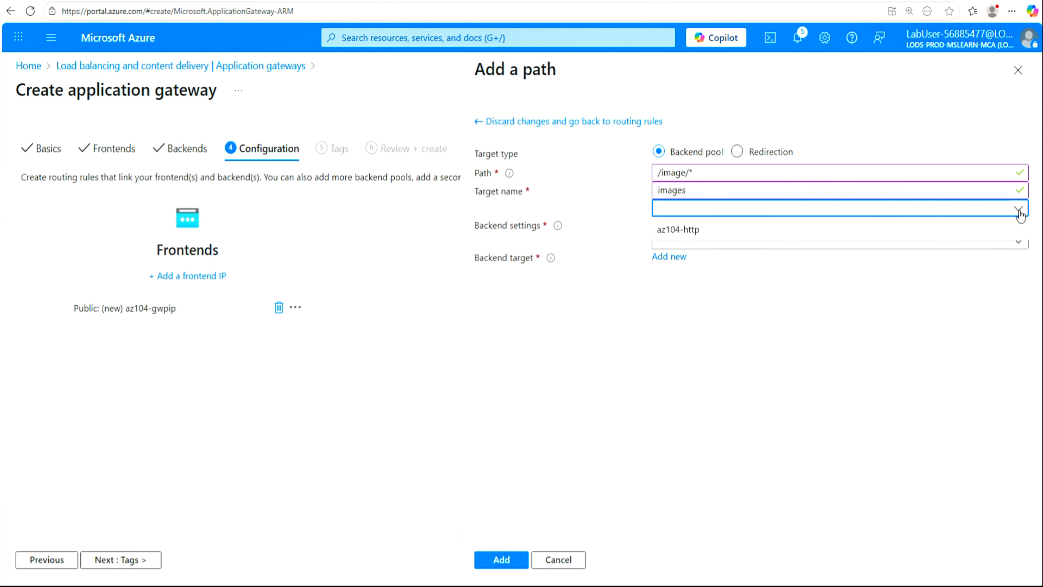
click(714, 235)
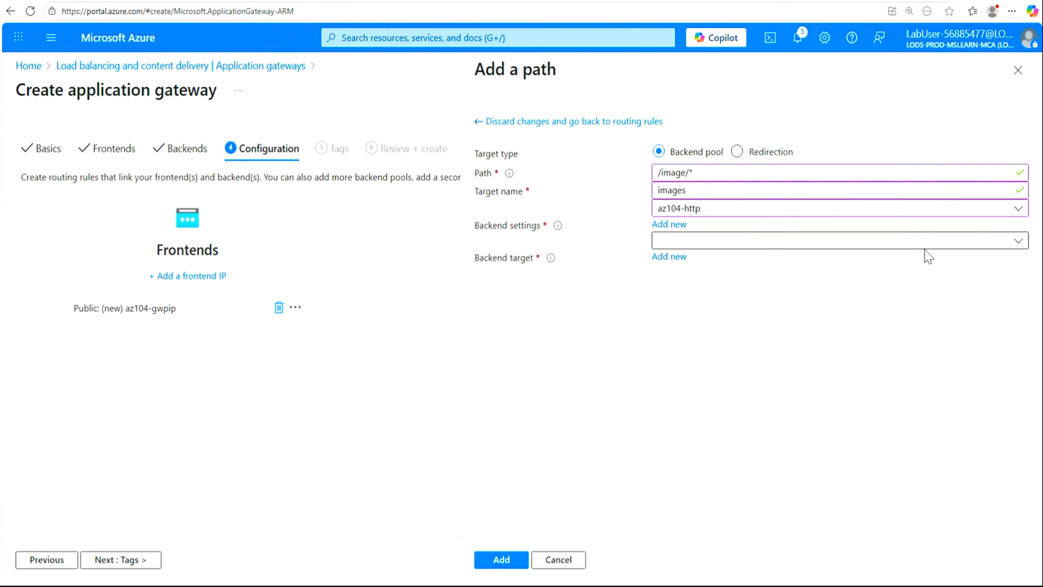
click(1018, 245)
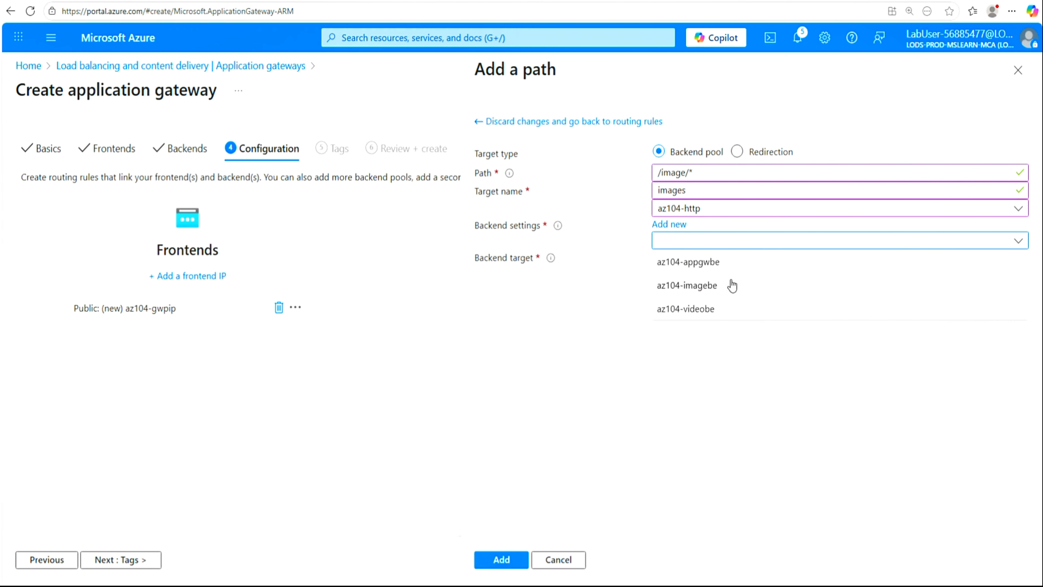
click(717, 291)
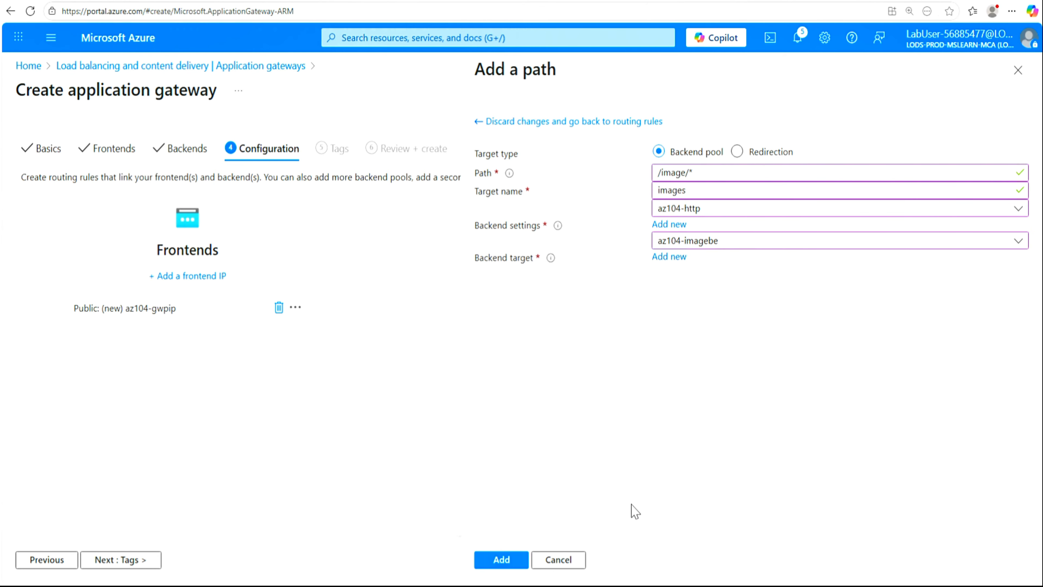
click(501, 560)
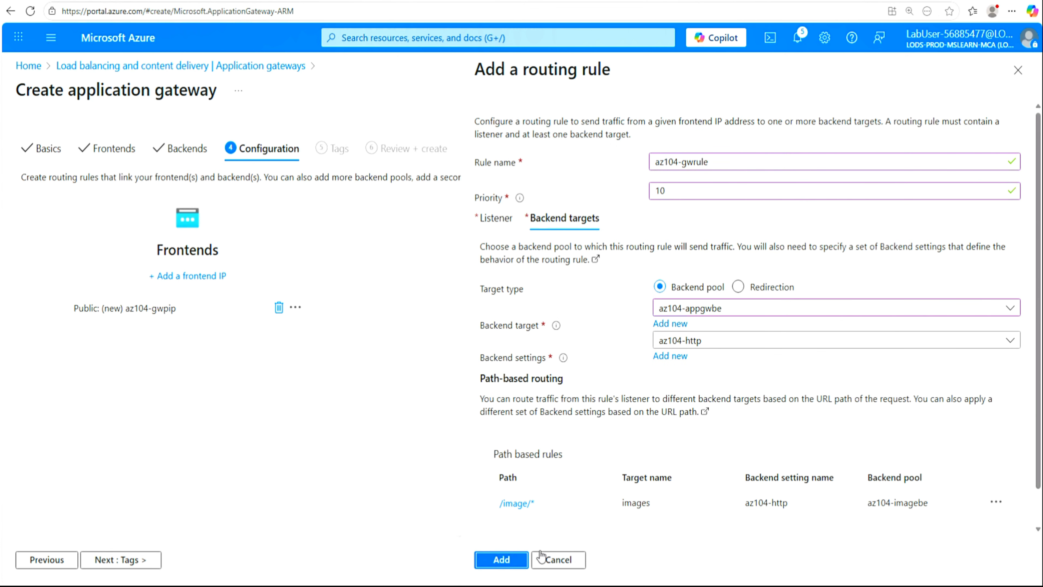
Add a path-based target named videos for /video/* using the az104-http setting and the az104-videobe pool
scroll(920, 415, down, 1)
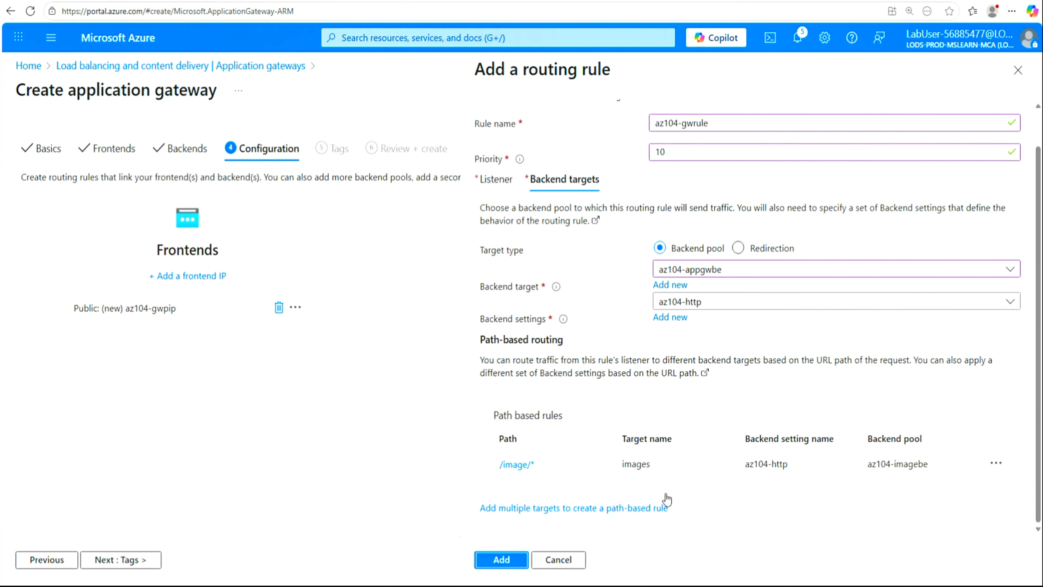
click(602, 507)
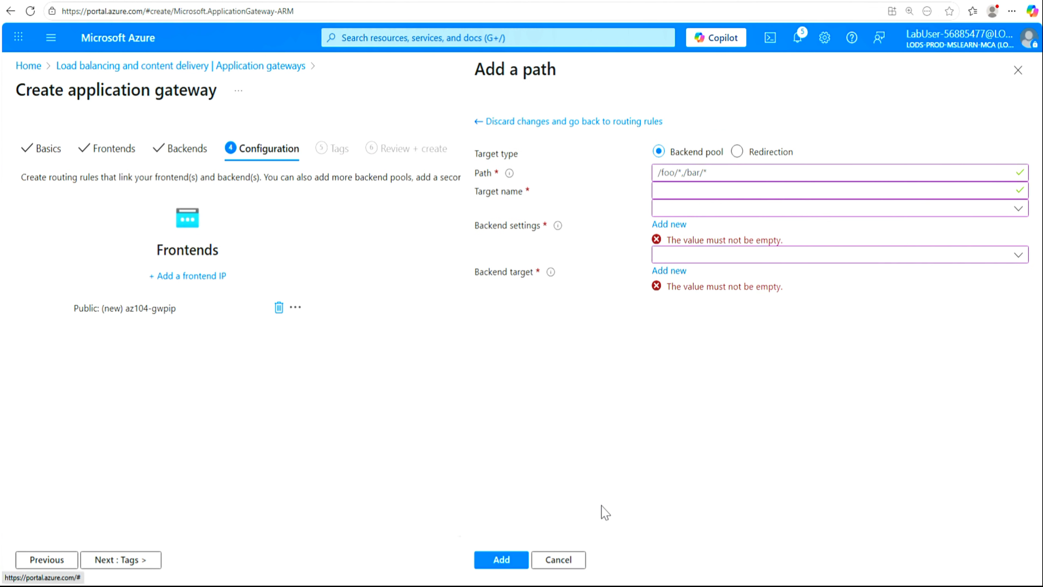
click(840, 172)
text(/video/*)
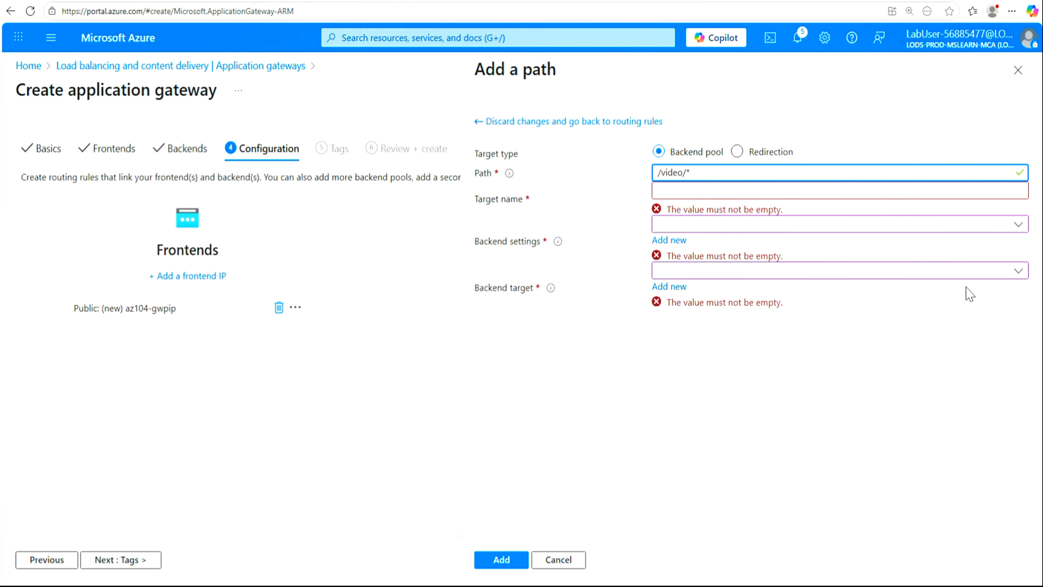
click(657, 190)
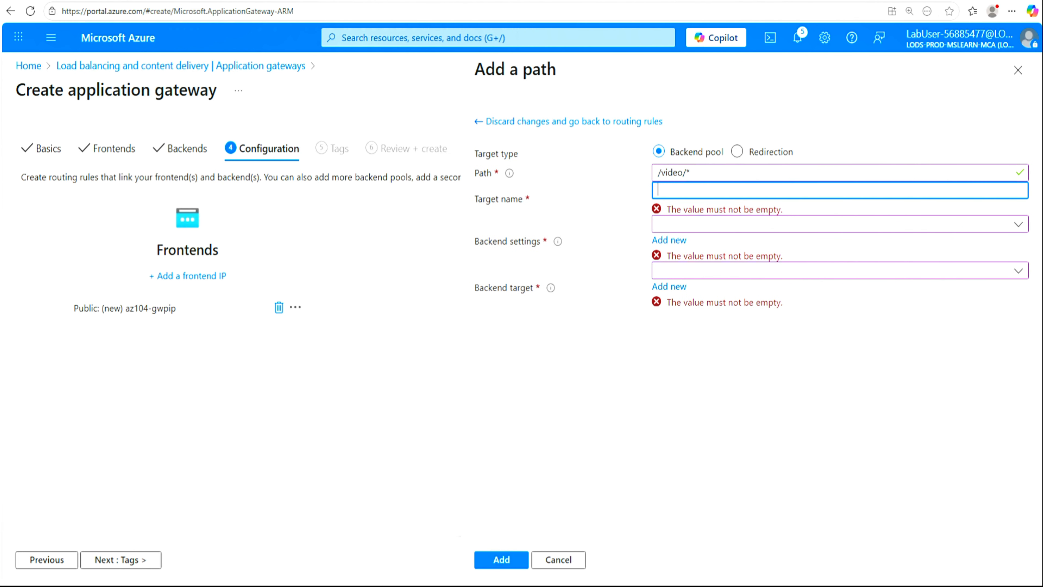
text(videos)
click(757, 211)
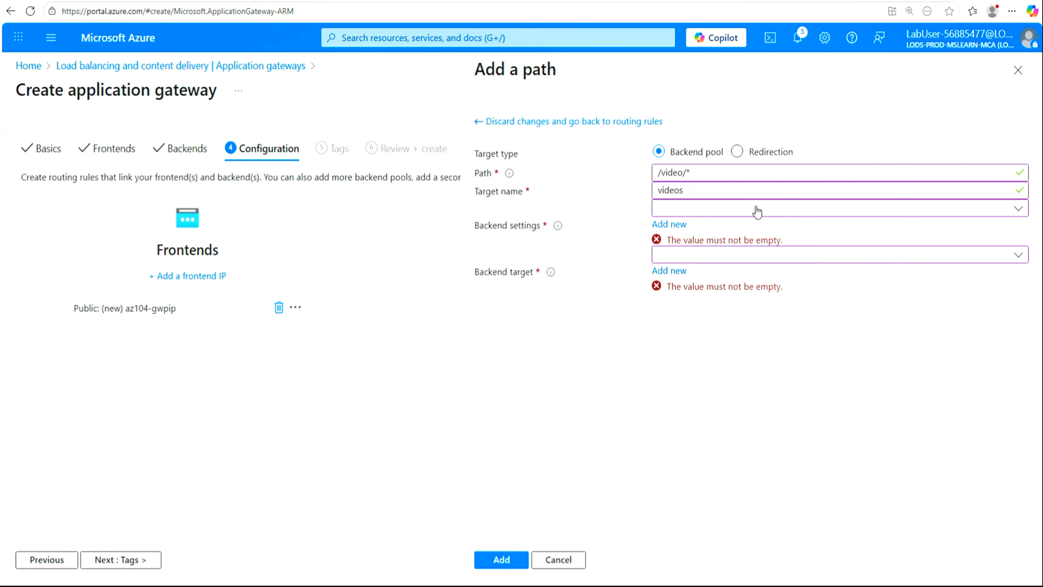
click(719, 231)
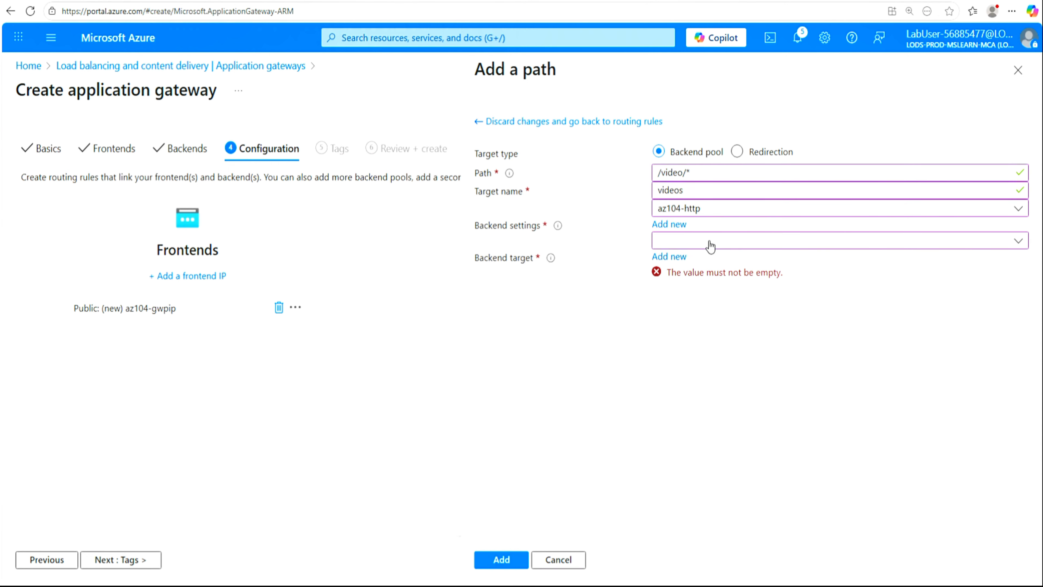
click(711, 246)
click(705, 312)
click(502, 560)
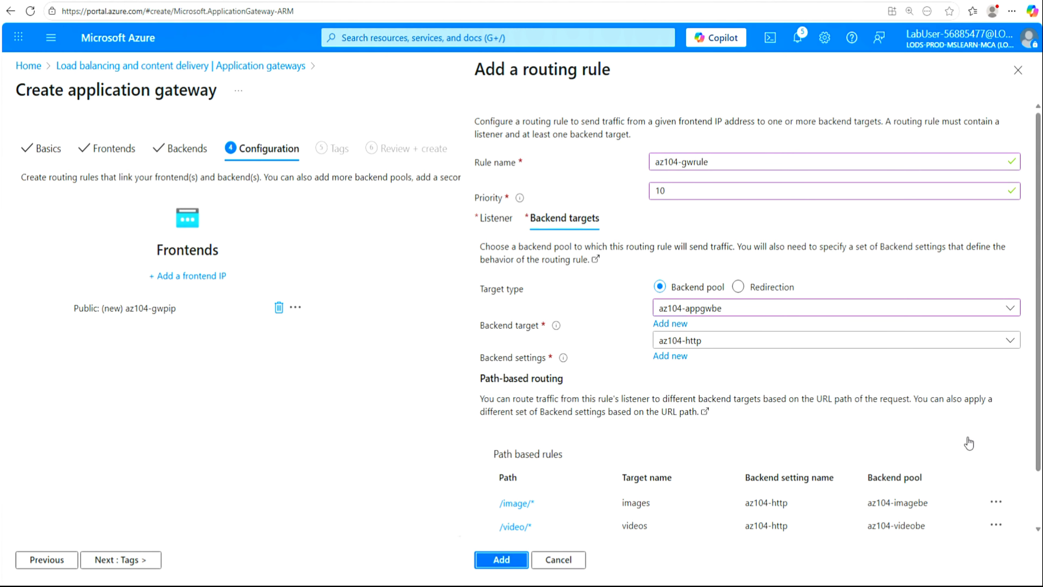
Add the completed routing rule, proceed without tags to the final review, and create the application gateway
scroll(1034, 486, down, 2)
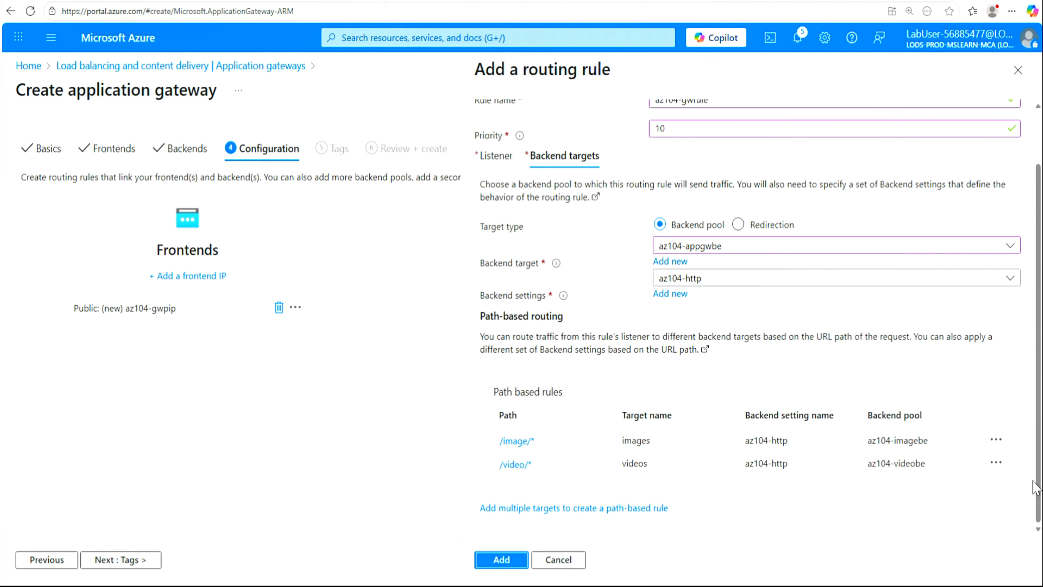
click(501, 559)
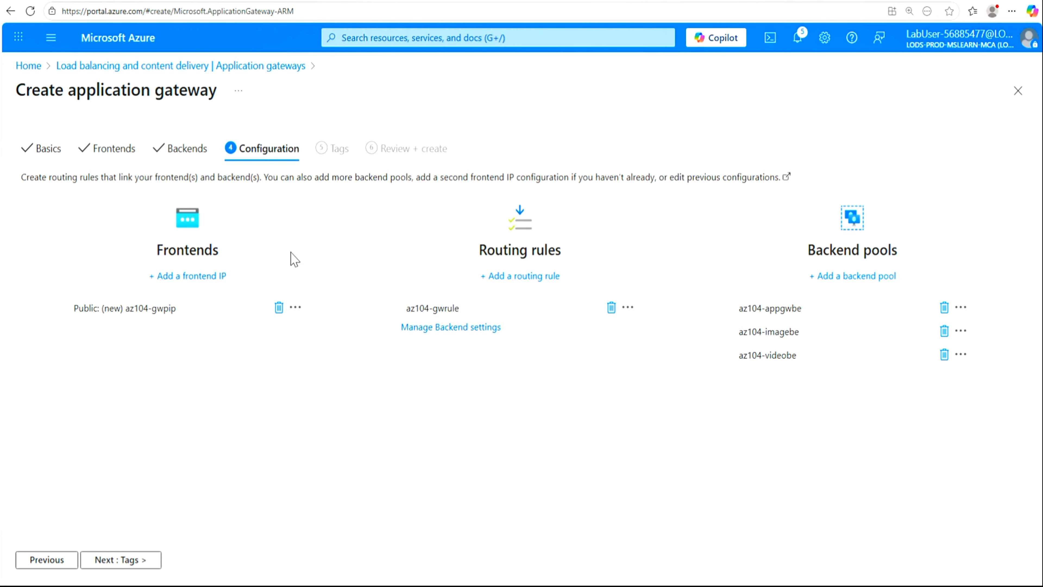
click(127, 559)
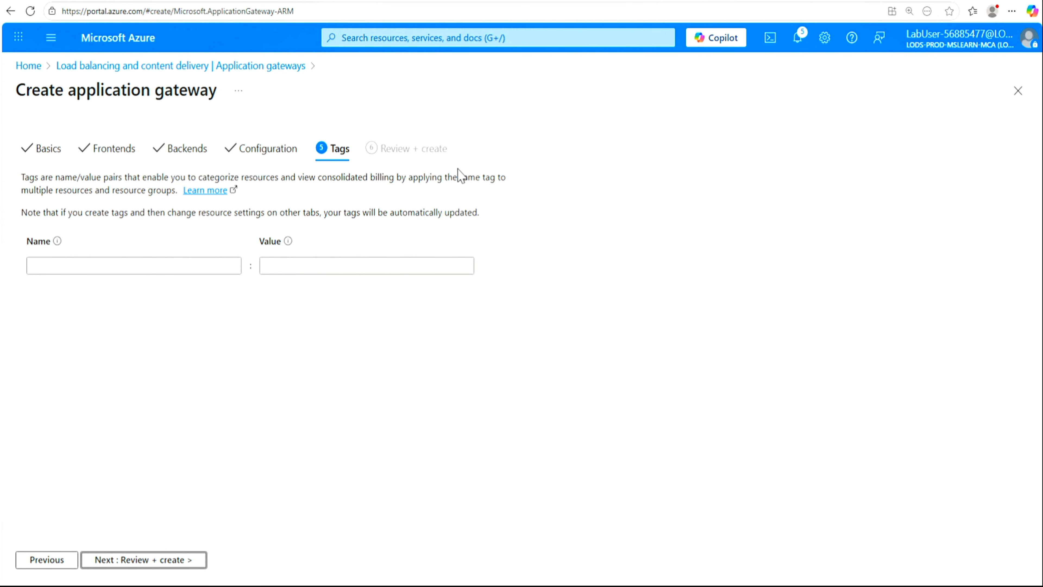
click(159, 565)
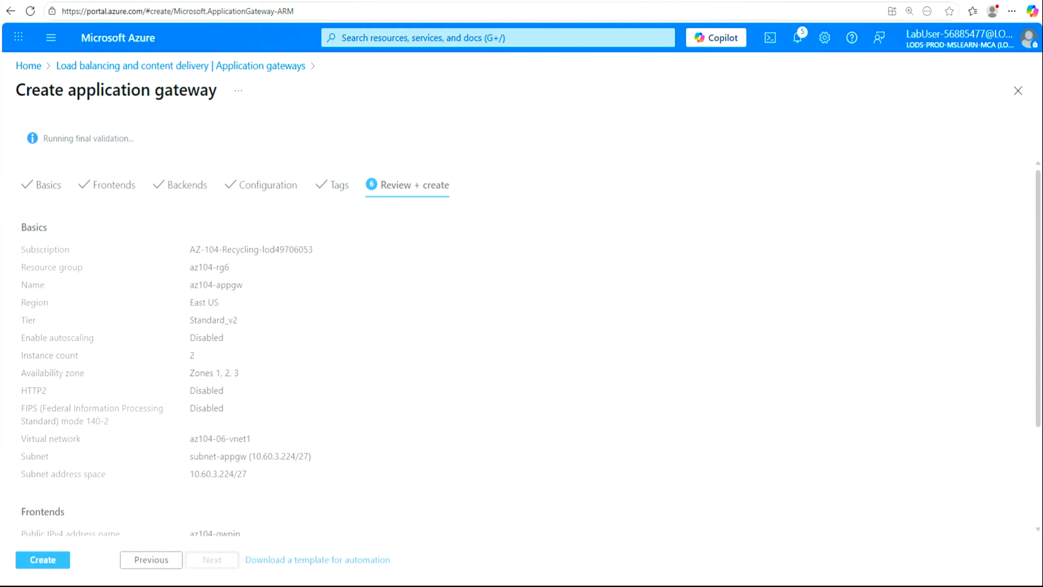
click(43, 559)
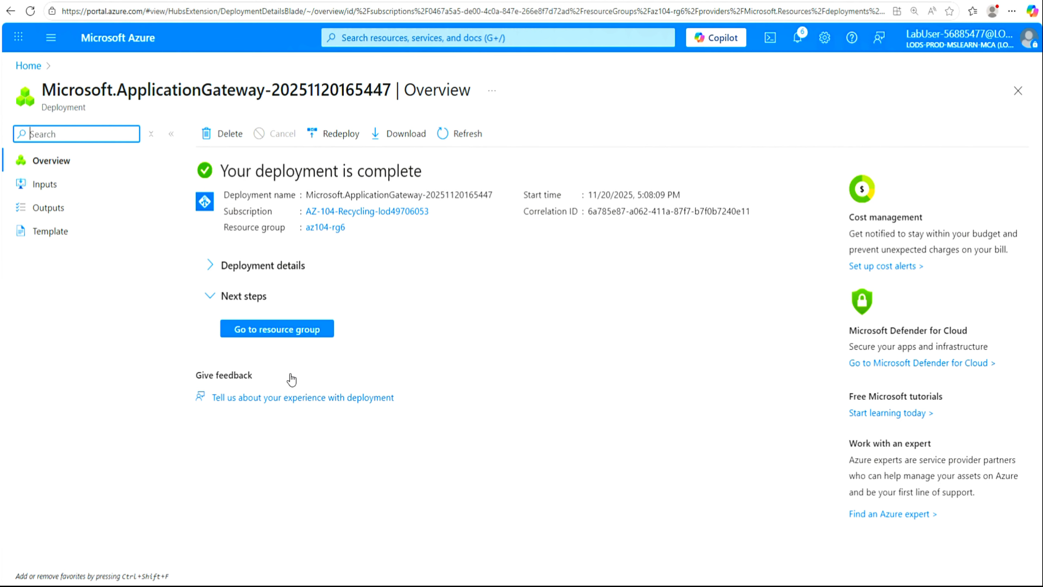
Go to the deployment's resource group, switch to the list of application gateways, and open az104-appgw
click(291, 328)
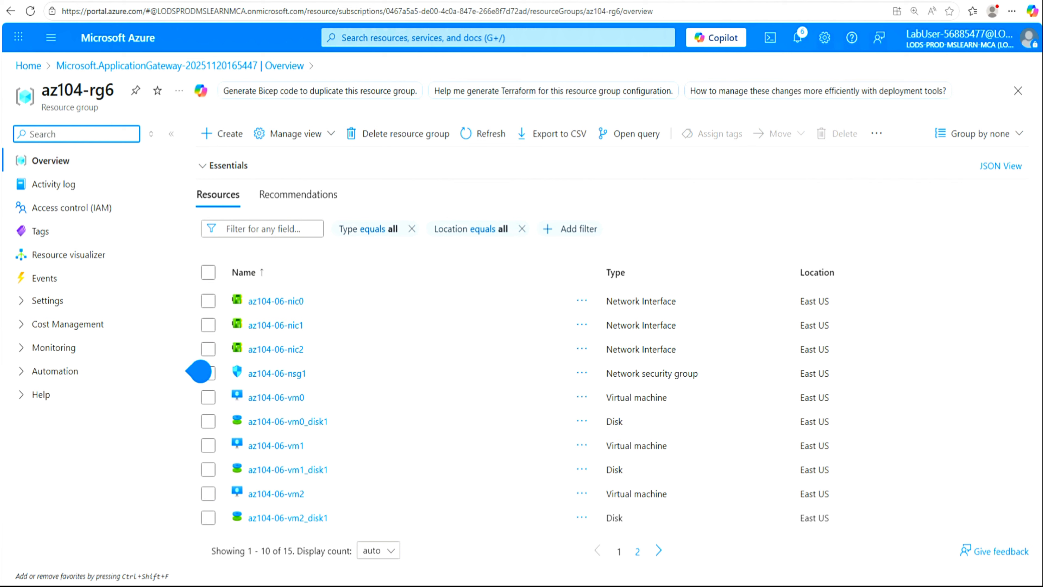
click(433, 38)
click(369, 282)
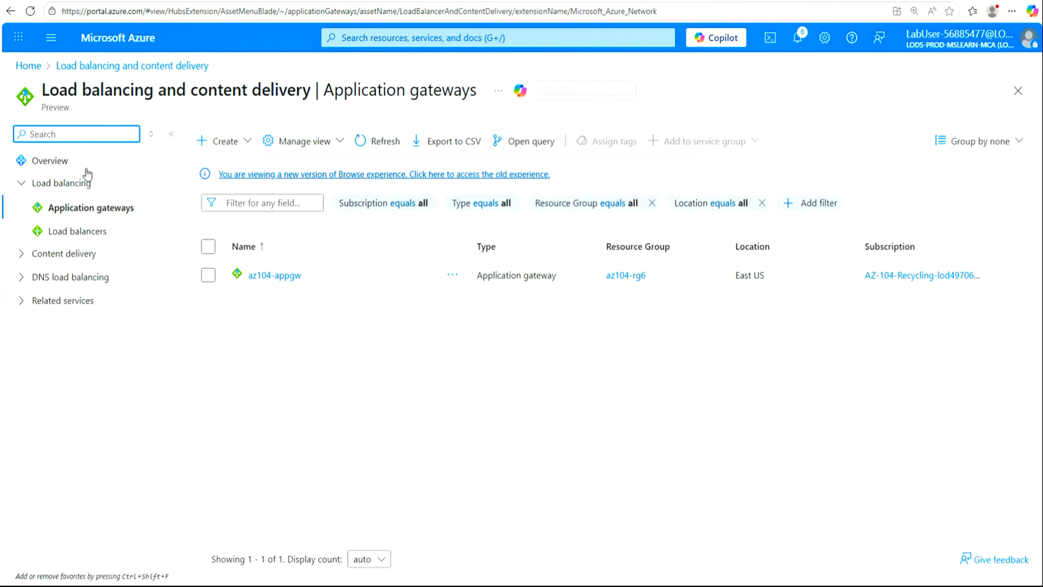
click(275, 276)
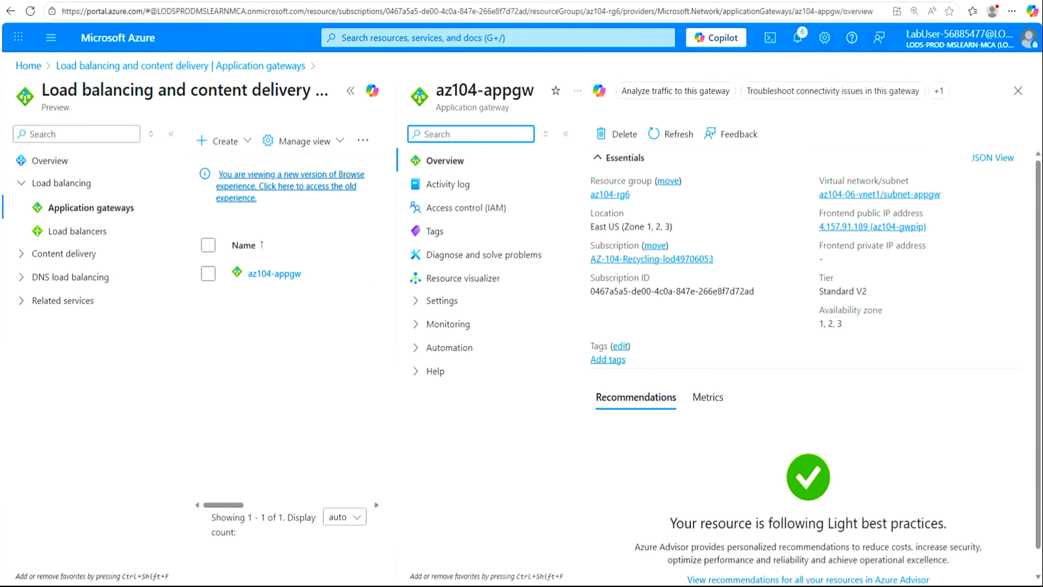
key(ctrl+t)
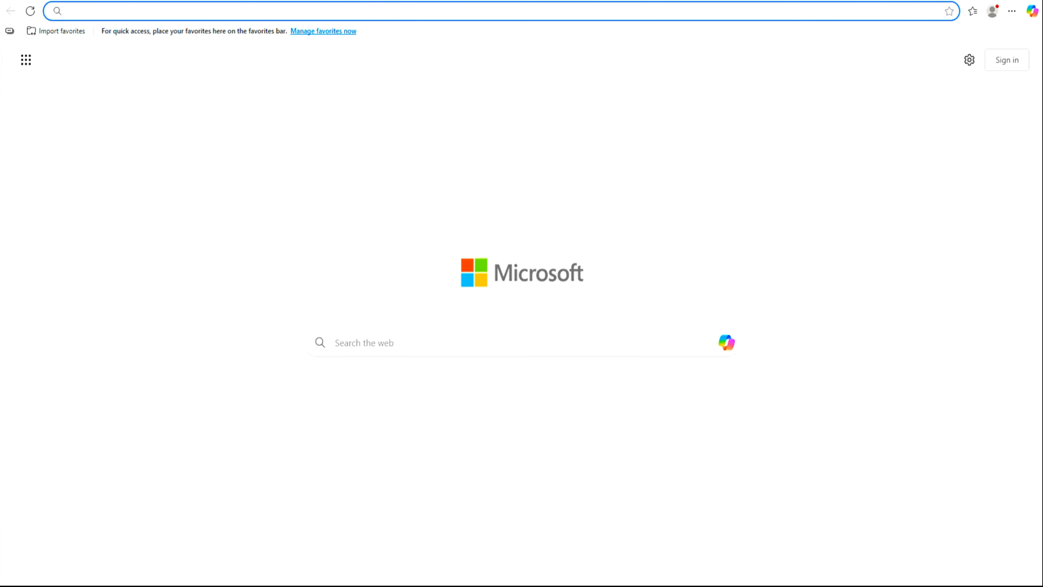
text(http://<frontend ip address>/image/)
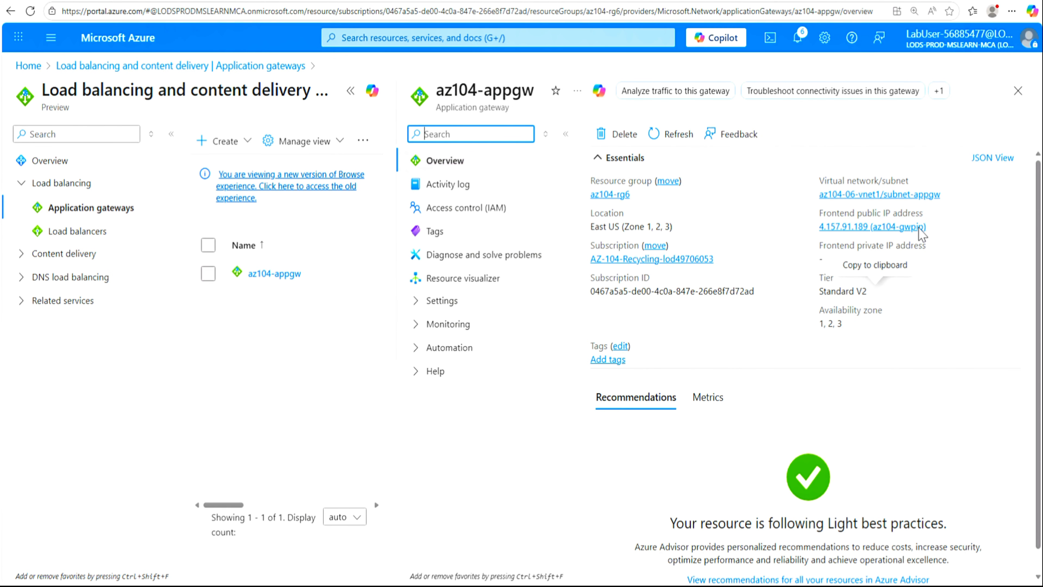
click(934, 227)
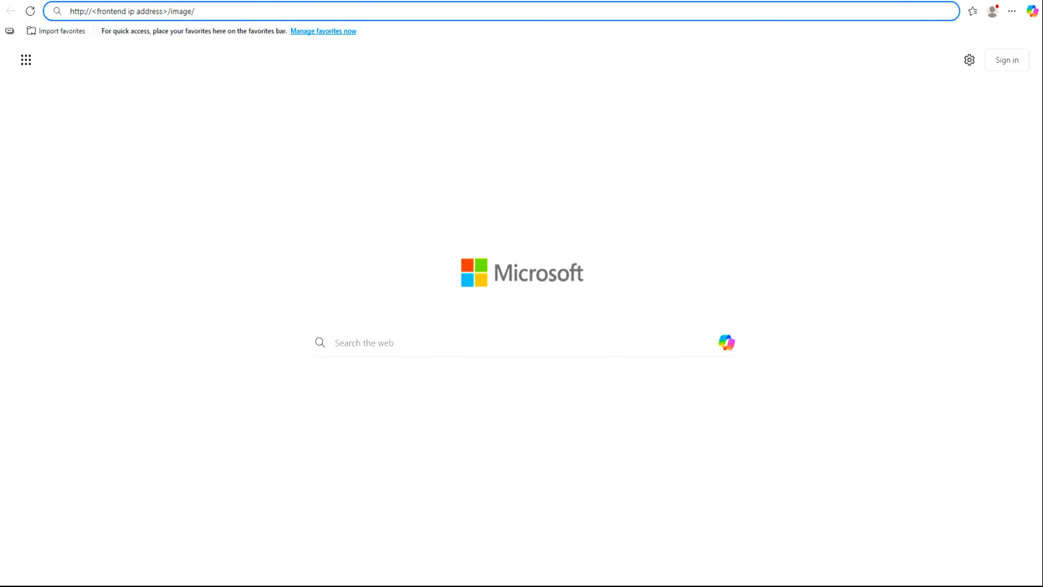
key(shift+Left)
key(shift+Left)
key(shift+Left)
key(shift+Left)
key(shift+Left)
key(shift+Left)
key(shift+Left)
key(shift+Left)
key(shift+Left)
key(shift+Left)
key(shift+Left)
key(shift+Left)
key(shift+Left)
key(shift+Left)
key(shift+Left)
key(shift+Left)
key(shift+Left)
key(shift+Left)
key(shift+Left)
key(shift+Left)
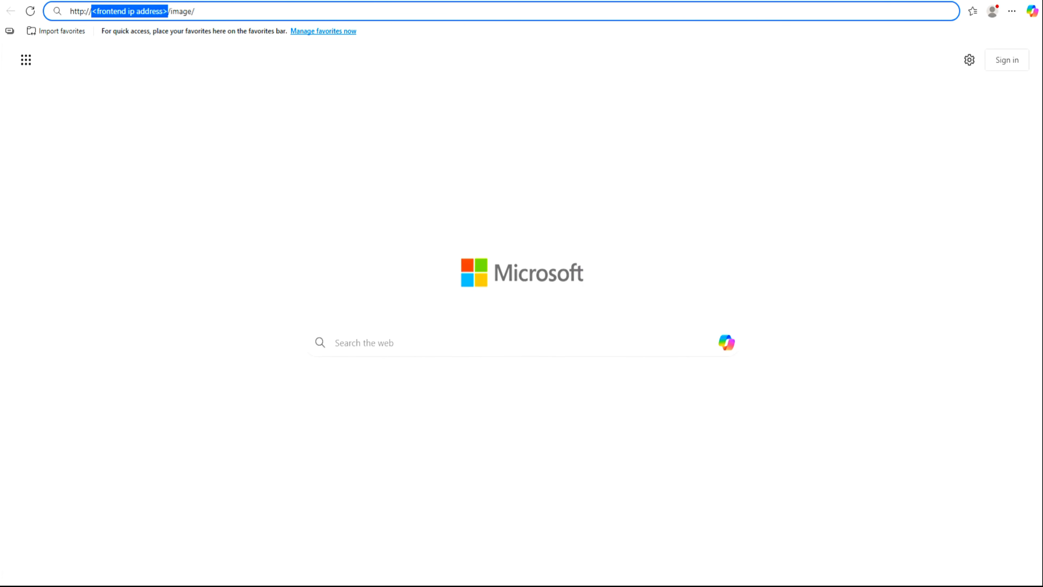
key(ctrl+v)
key(BackSpace)
key(BackSpace)
key(BackSpace)
key(BackSpace)
key(BackSpace)
key(BackSpace)
key(BackSpace)
key(BackSpace)
key(BackSpace)
key(BackSpace)
key(BackSpace)
key(BackSpace)
key(BackSpace)
key(BackSpace)
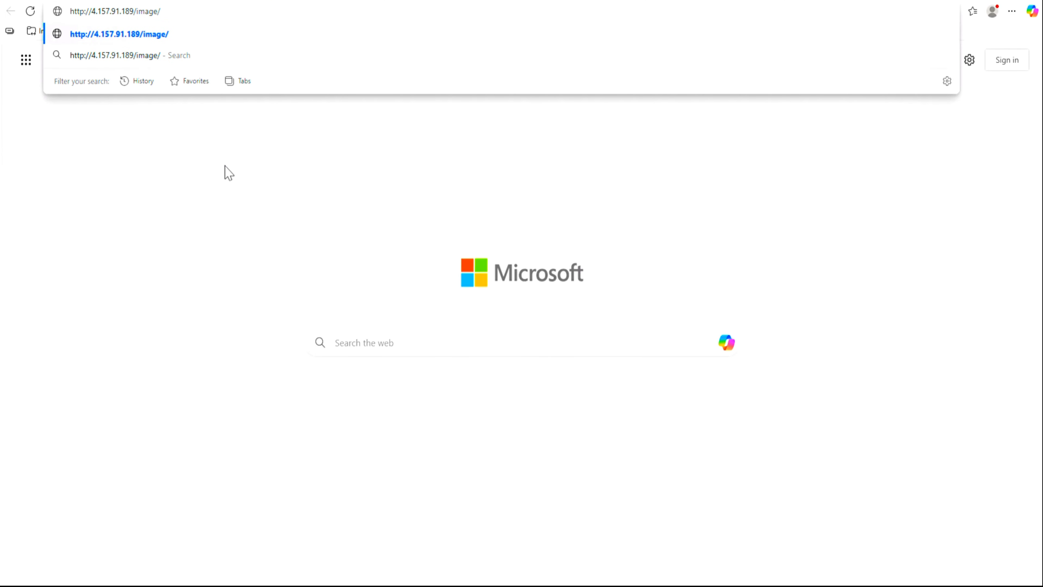
key(Return)
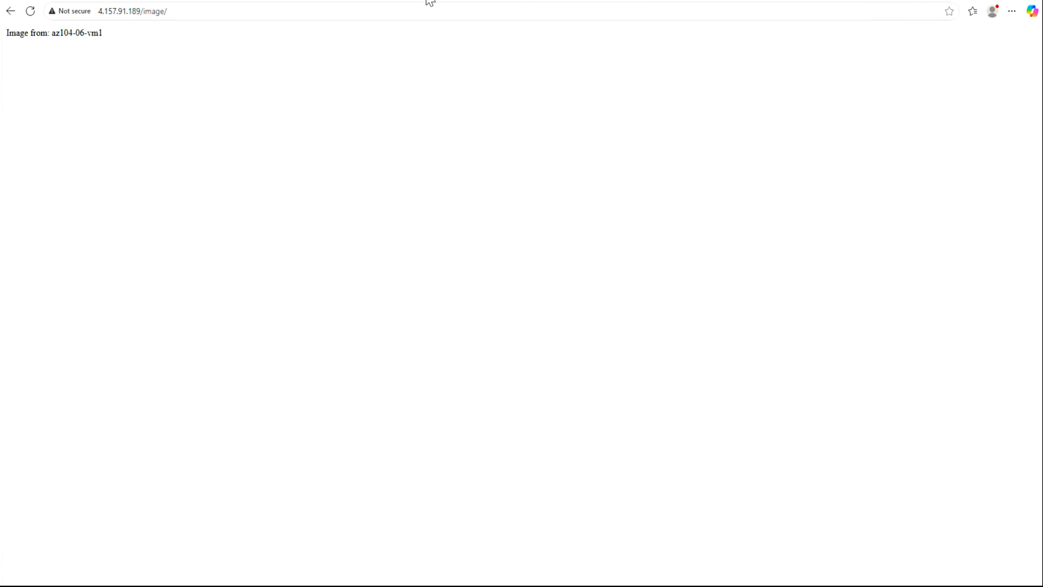
key(ctrl+t)
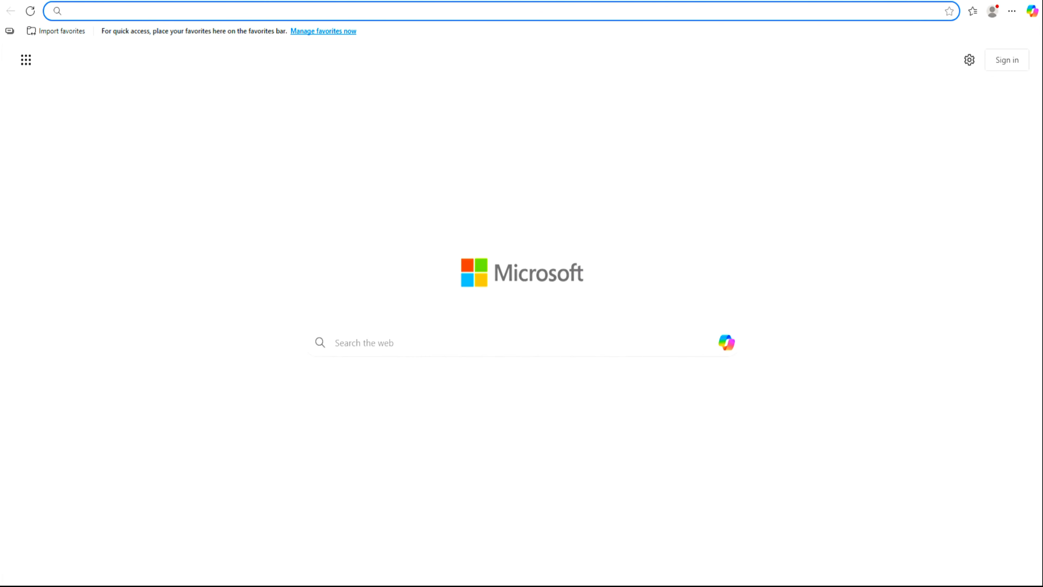
text(http://<frontend ip address>/video/)
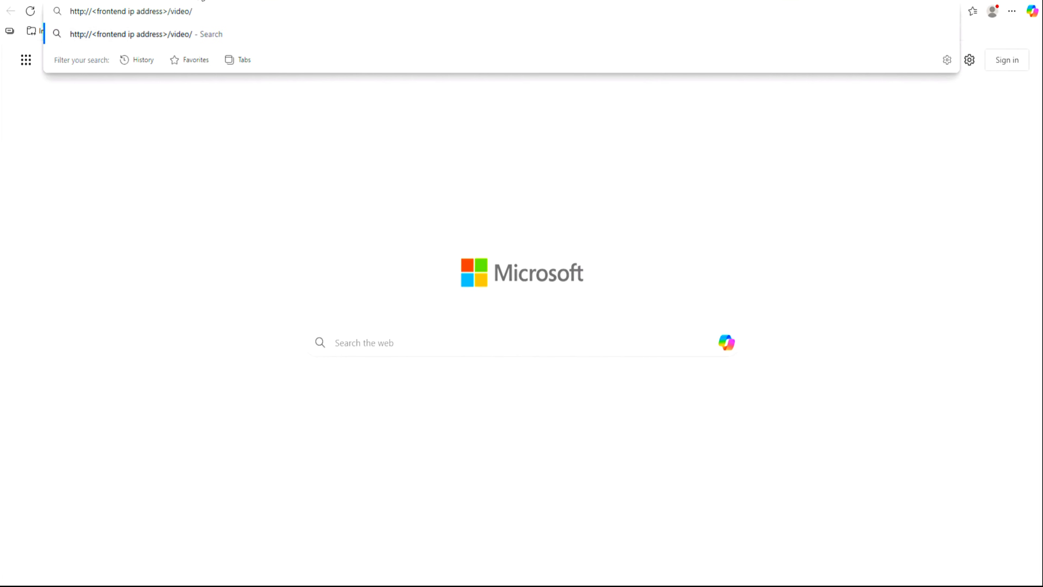